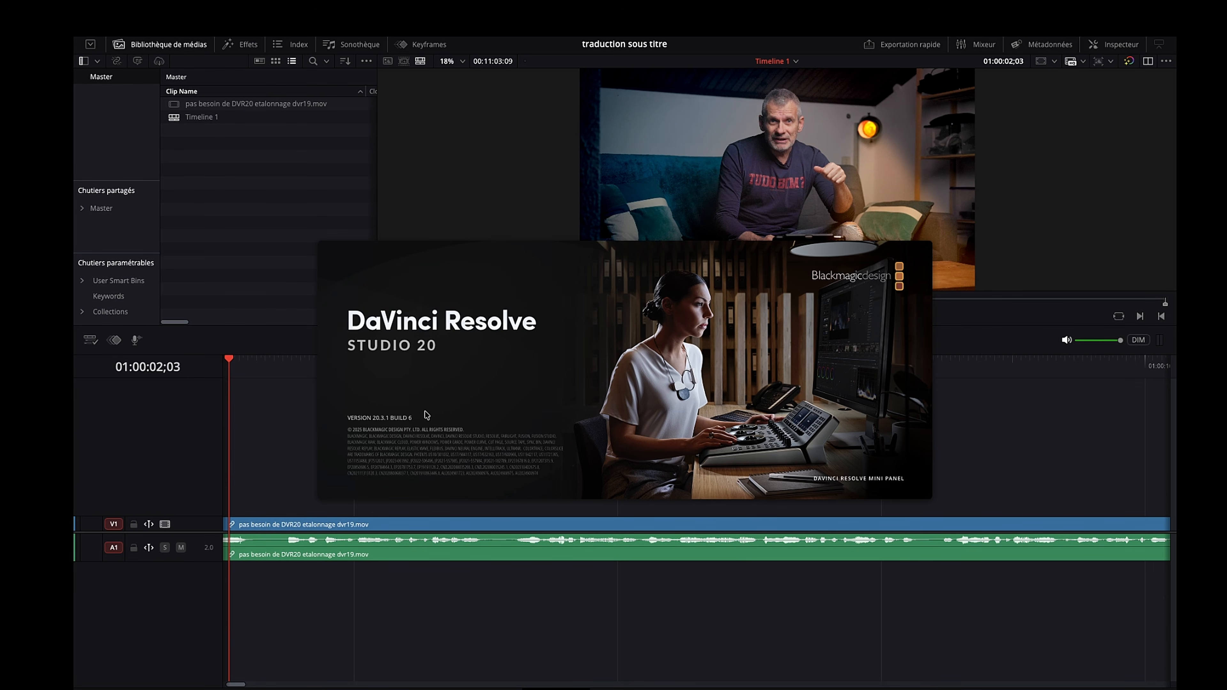
# Step: Create subtitles from the timeline audio with the language set to Français
pyautogui.click(406, 397)
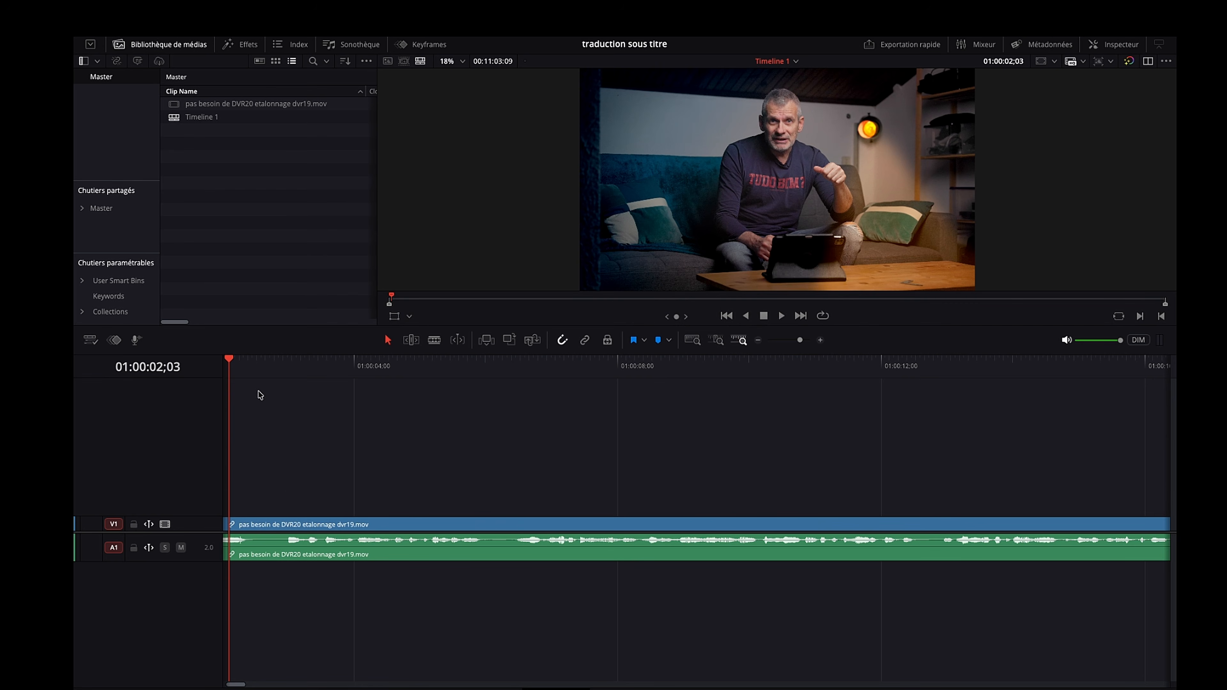
pyautogui.moveTo(231, 363); pyautogui.dragTo(242, 367)
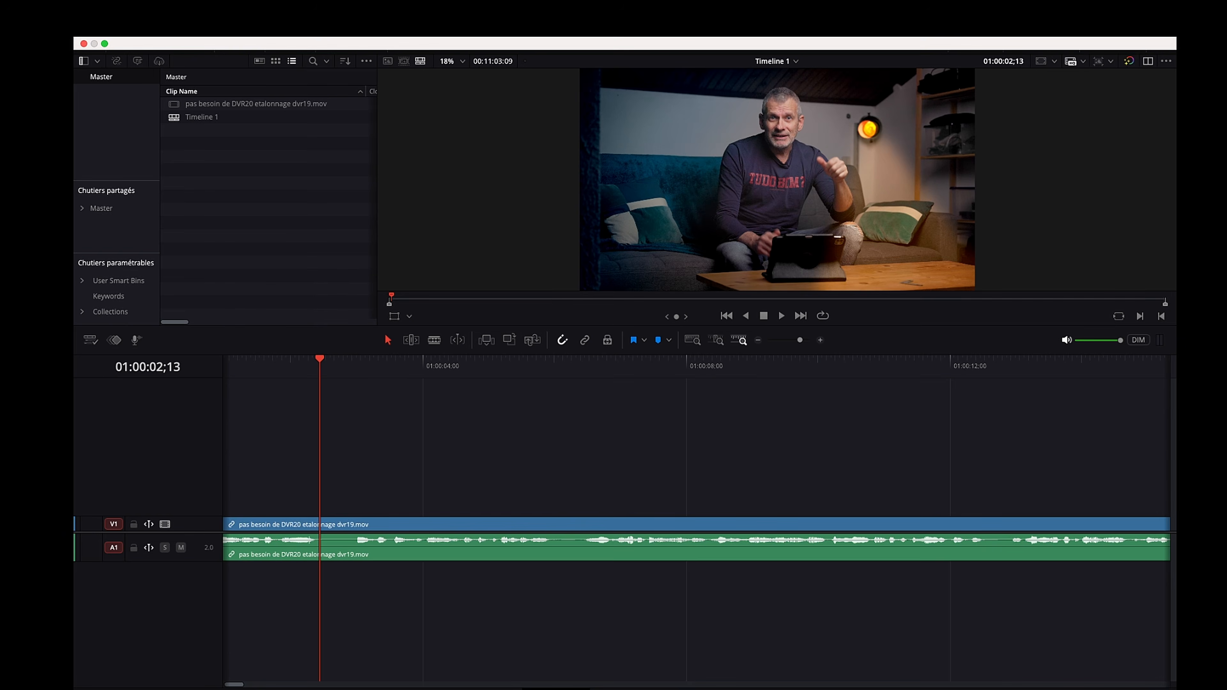
pyautogui.click(281, 31)
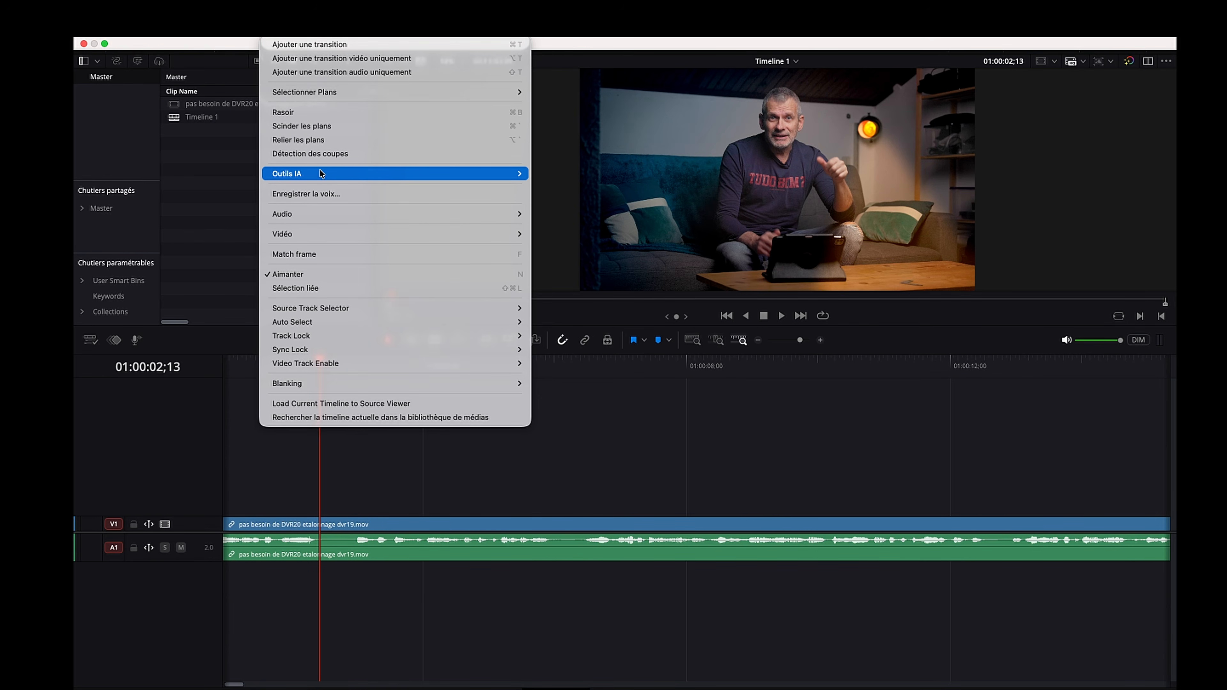
pyautogui.moveTo(321, 174)
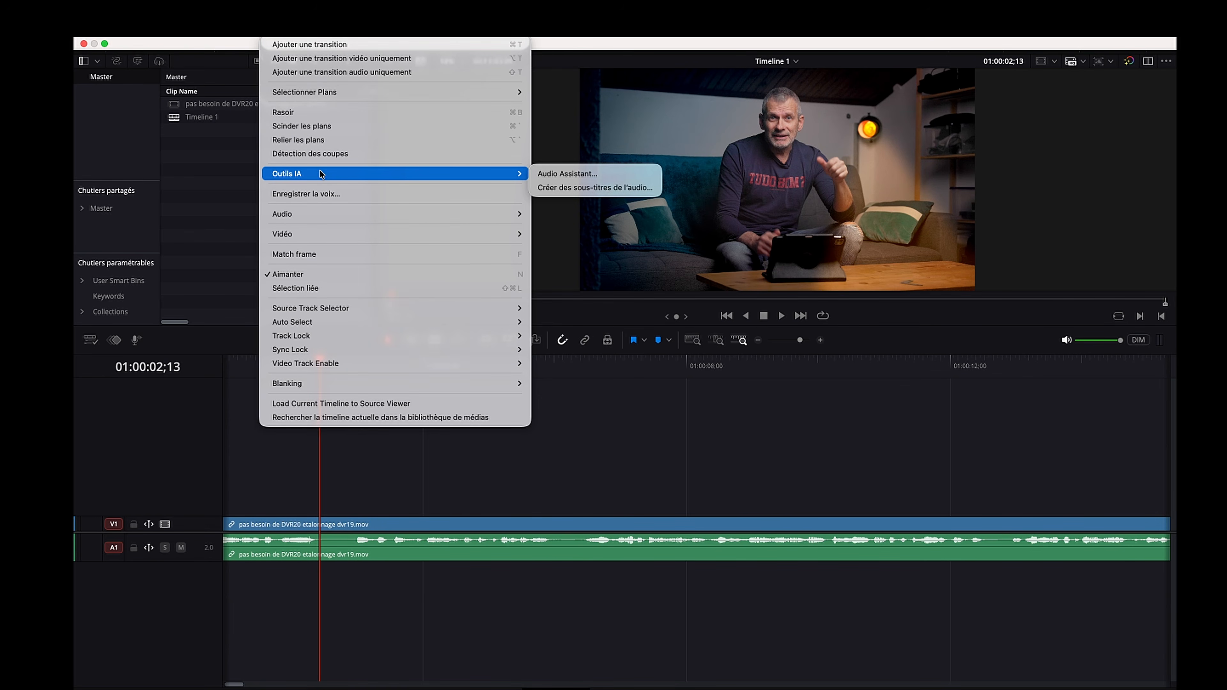
pyautogui.click(597, 187)
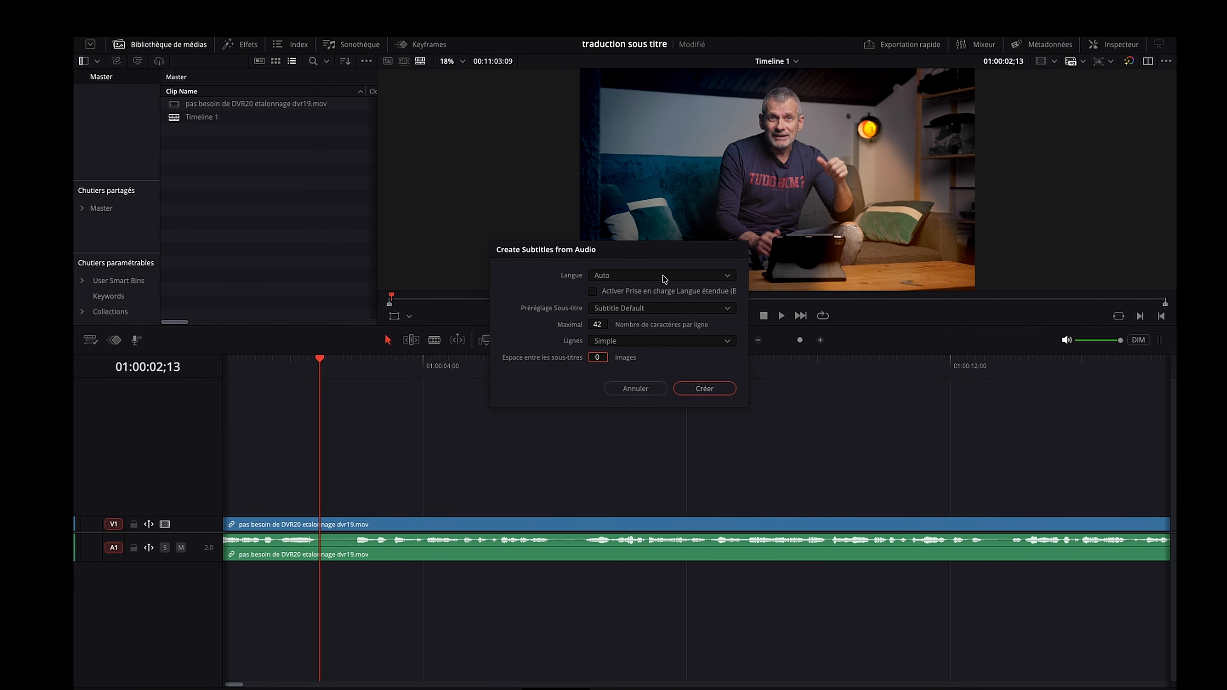
pyautogui.click(707, 277)
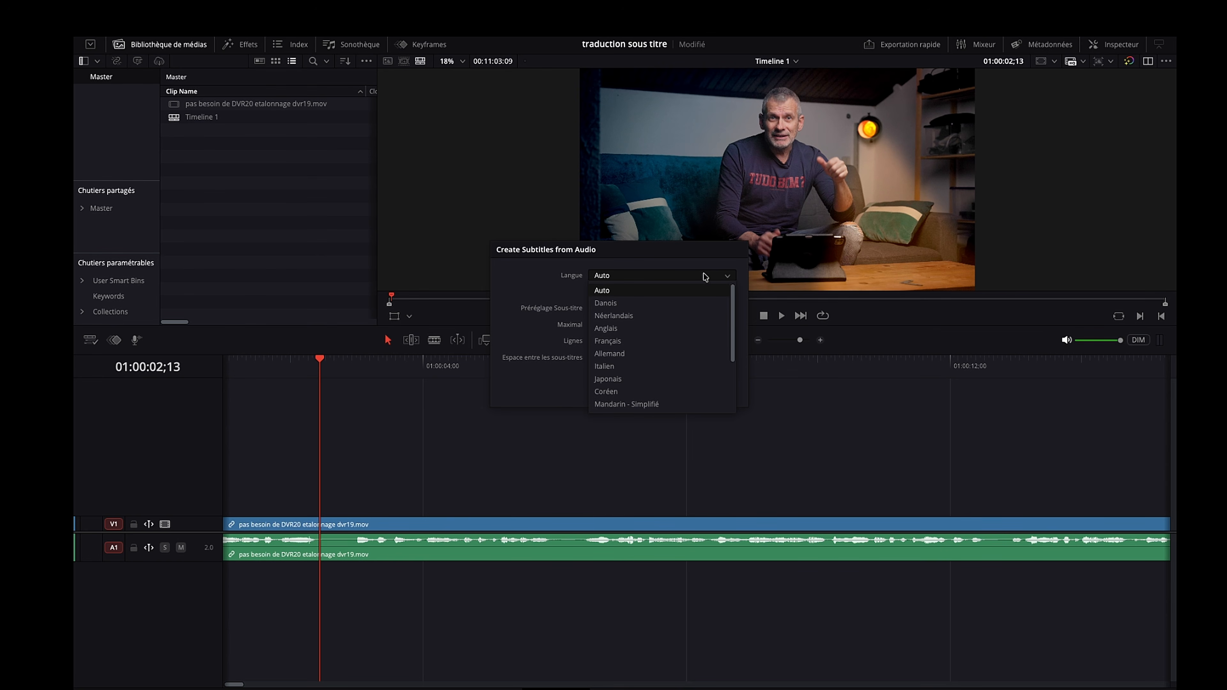
pyautogui.click(673, 343)
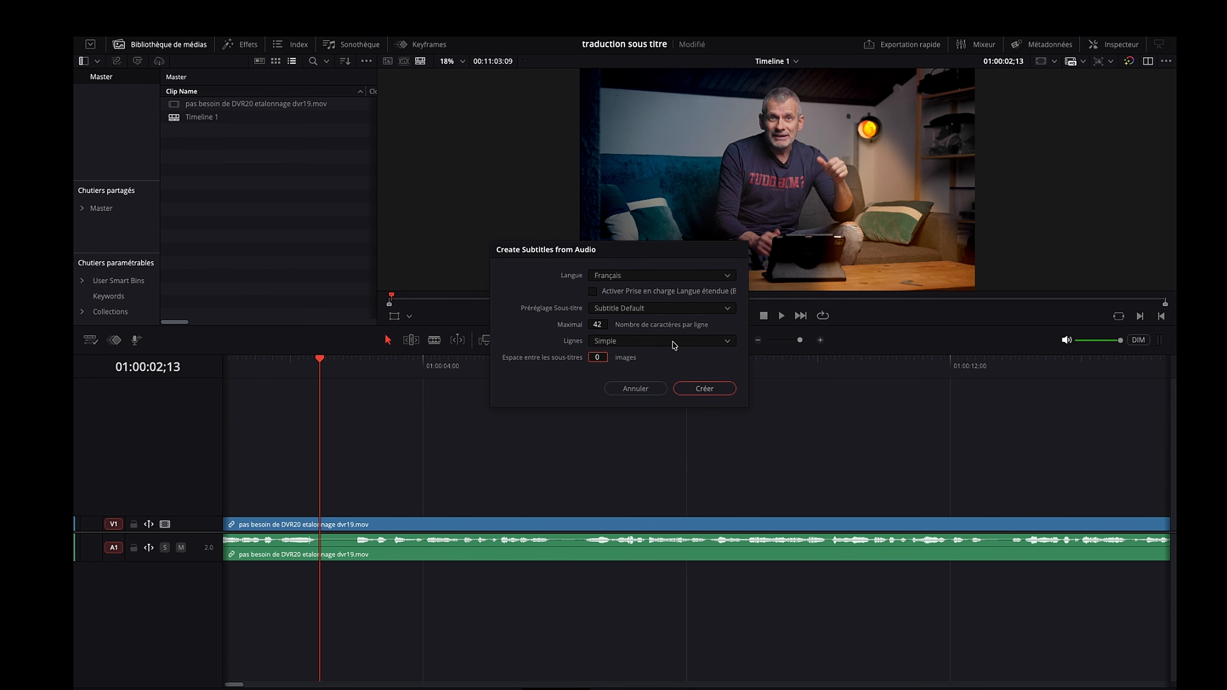
pyautogui.click(718, 391)
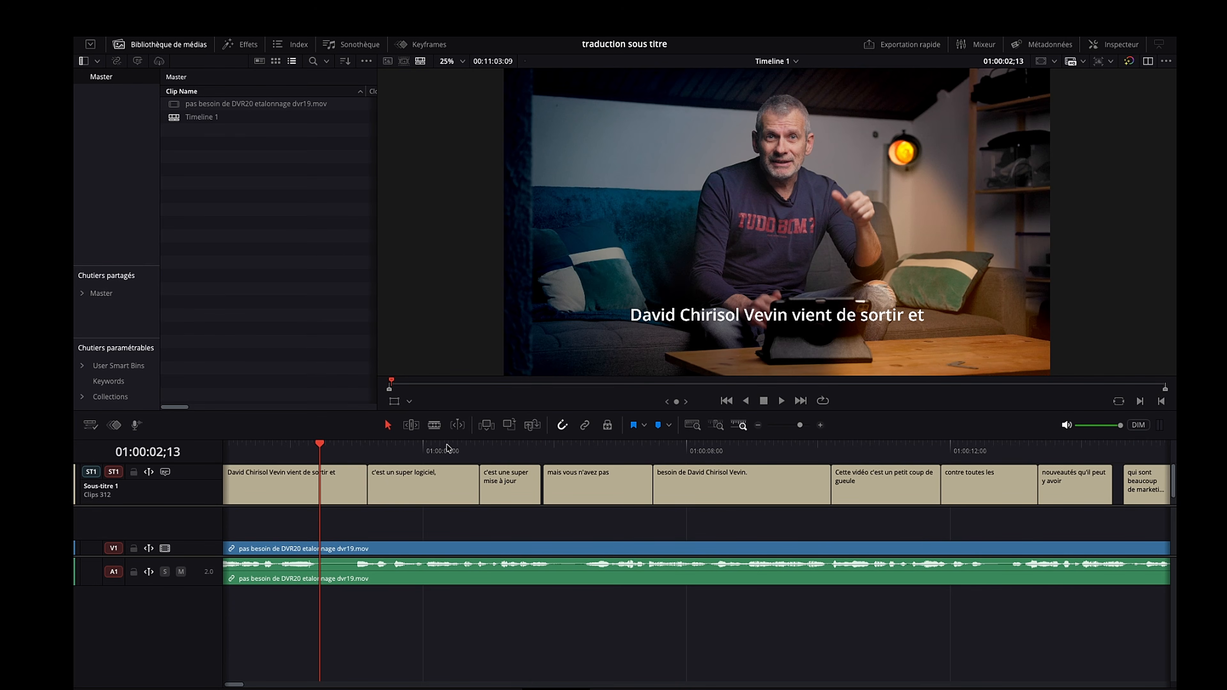
# Step: Check the generated captions at several points of the timeline and undo the subtitle creation
pyautogui.click(514, 449)
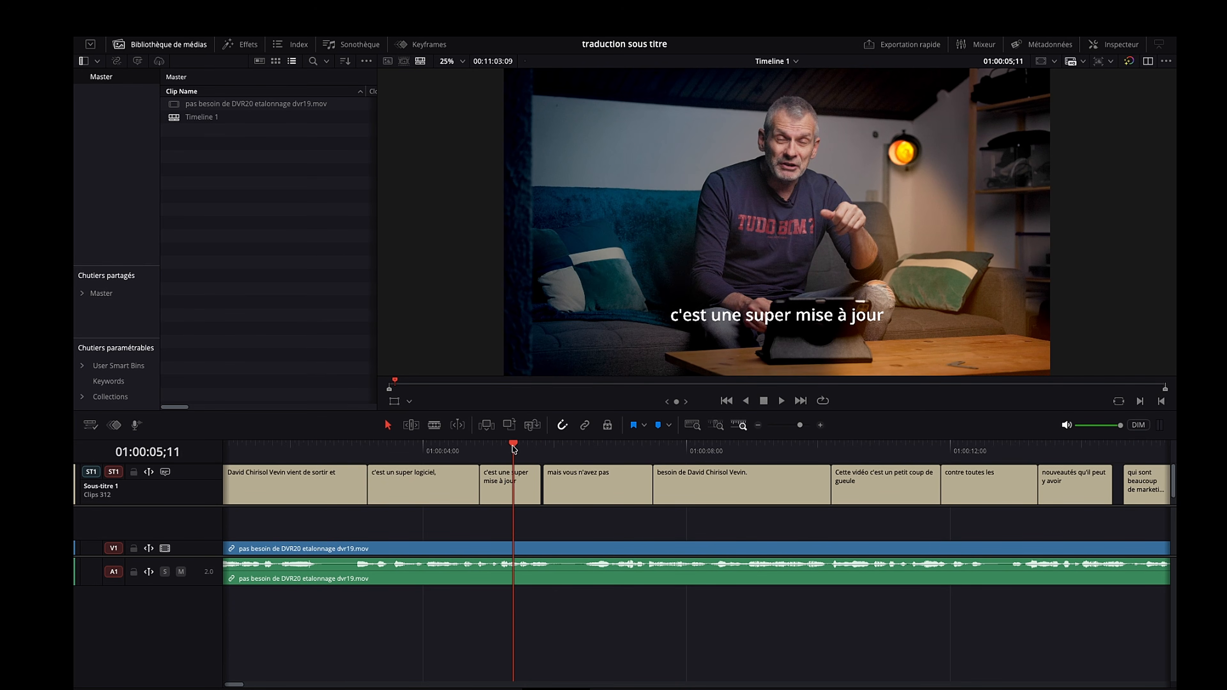
pyautogui.click(568, 449)
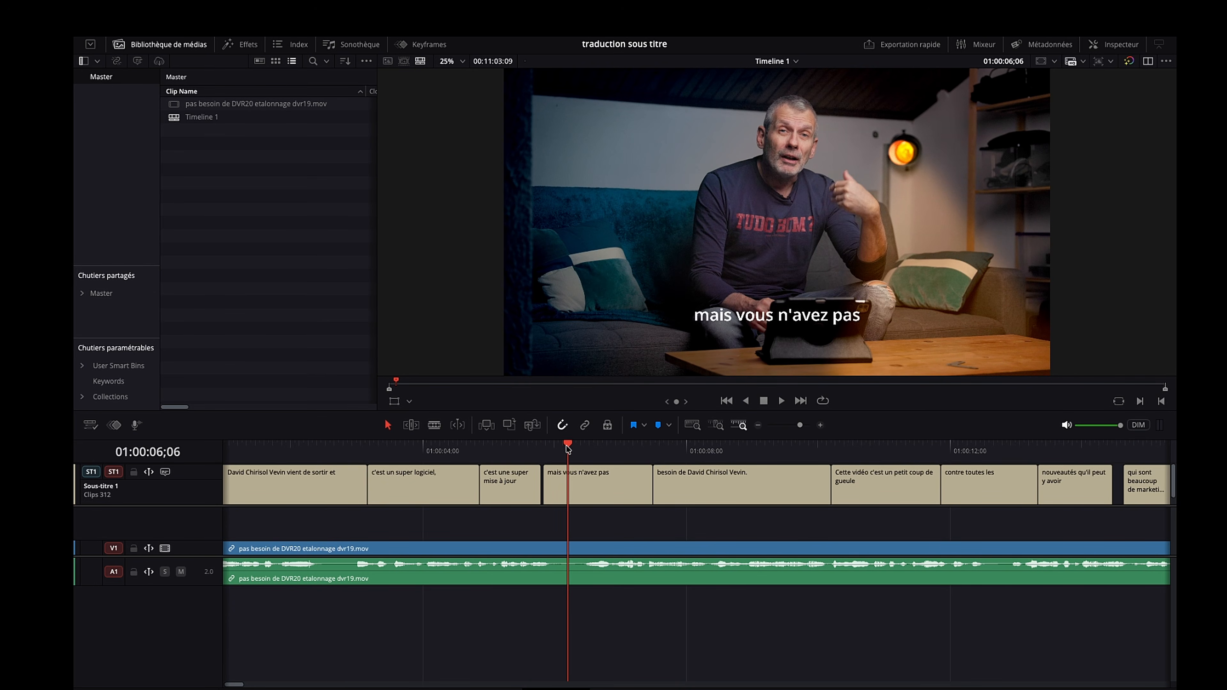
pyautogui.click(712, 447)
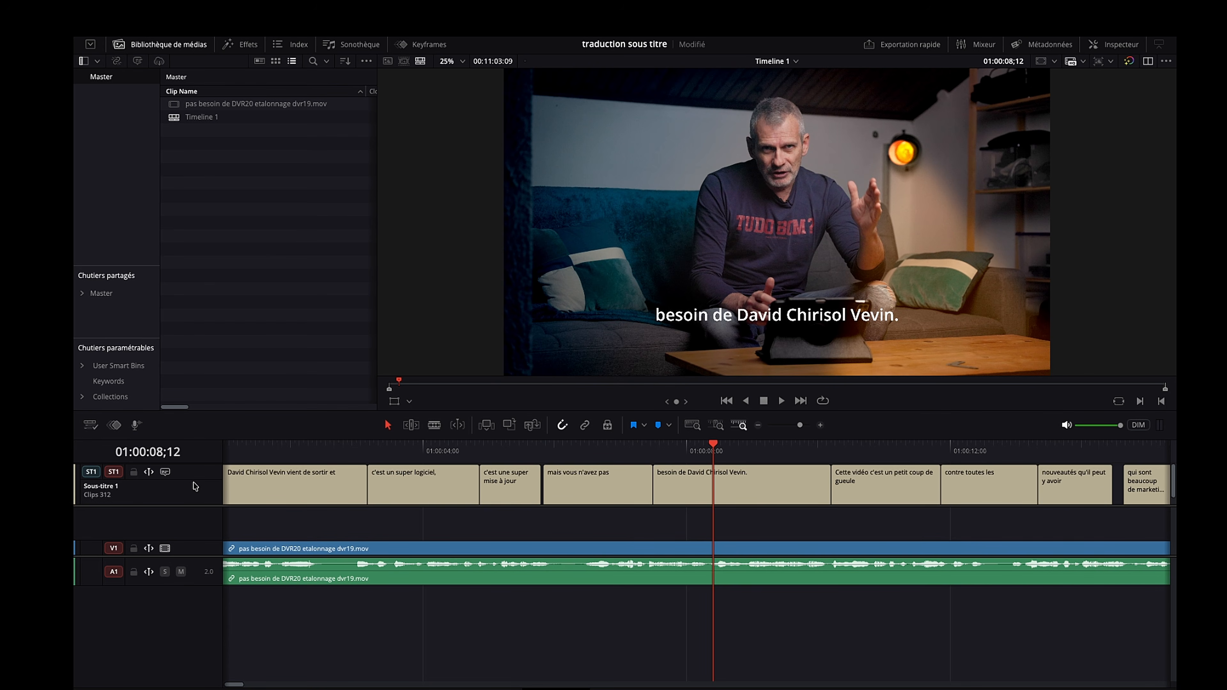
pyautogui.press('super+z')
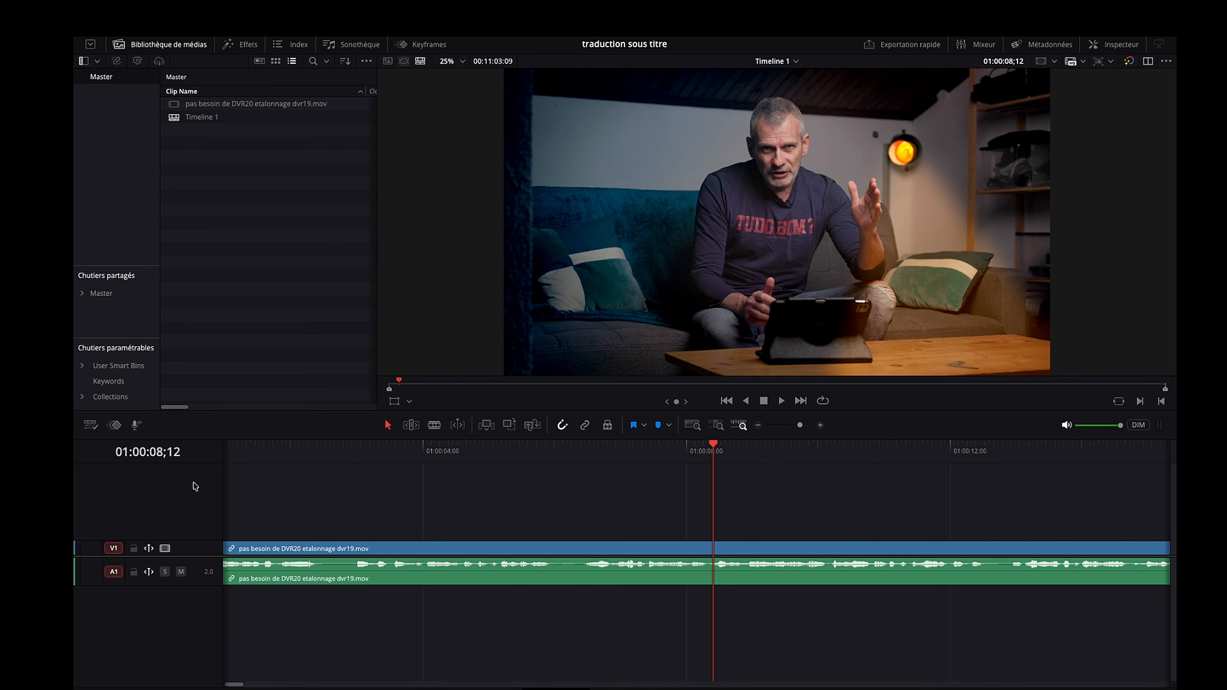
# Step: Create subtitles from the audio with extended language support enabled and the language set to Français, and check two of the captions
pyautogui.moveTo(256, 38)
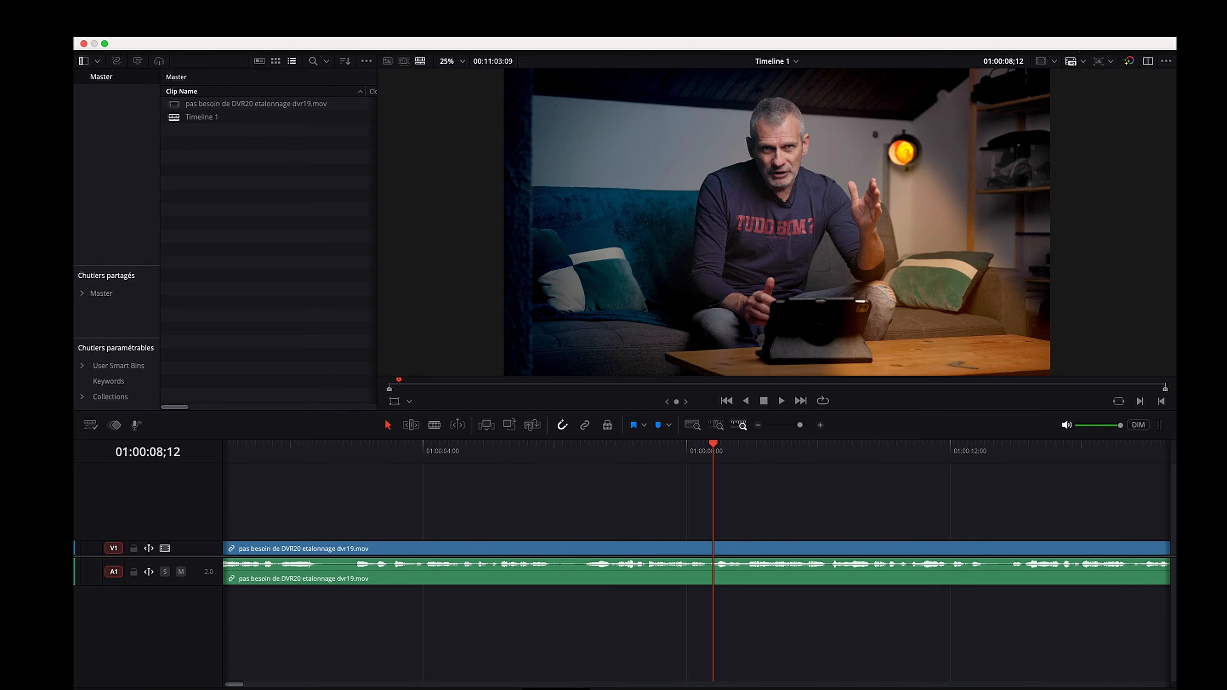
pyautogui.click(279, 32)
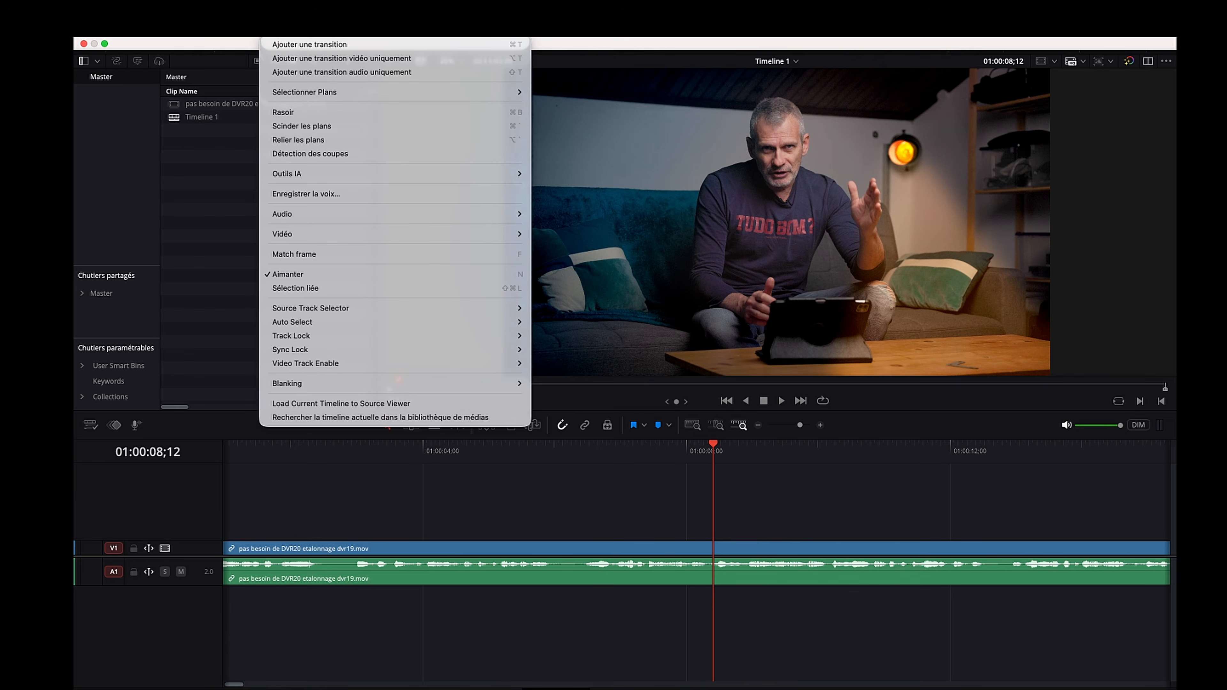
pyautogui.moveTo(512, 174)
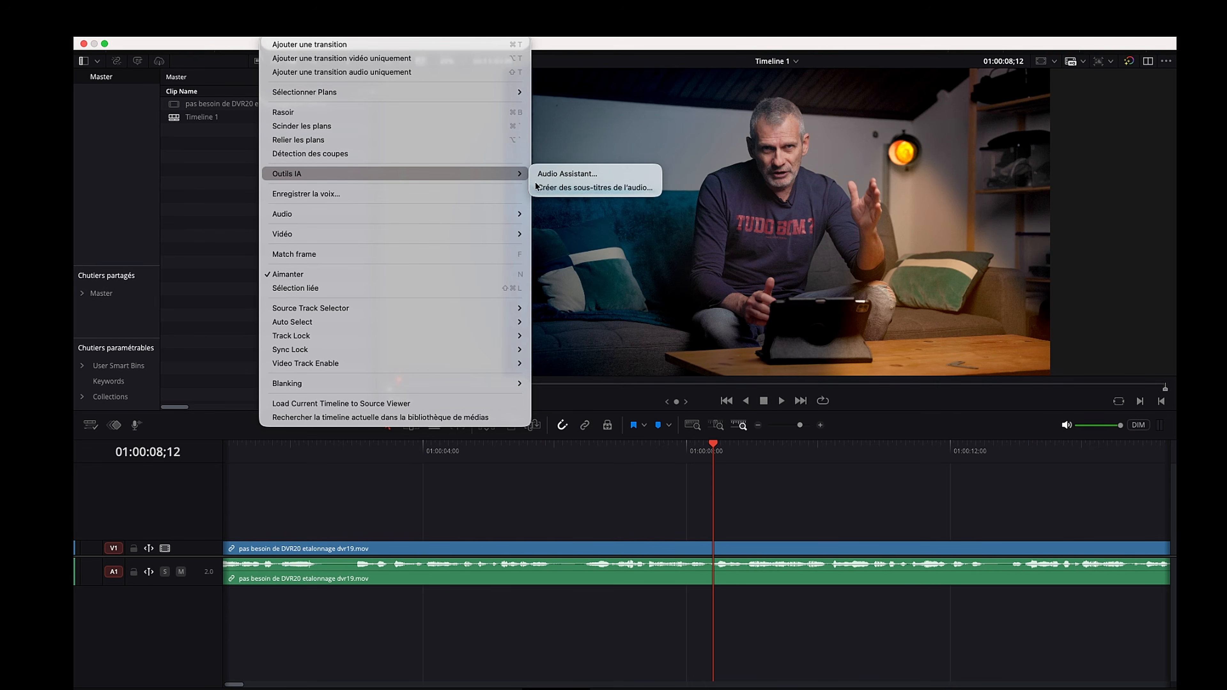
pyautogui.click(558, 189)
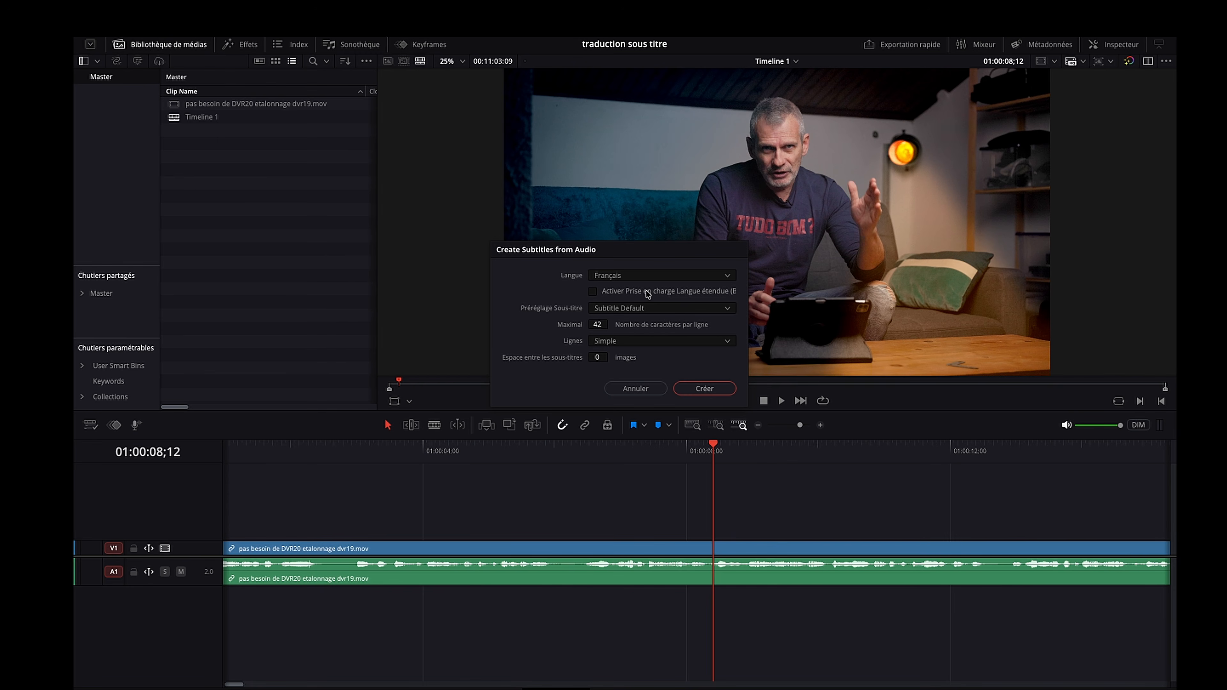
pyautogui.click(593, 292)
pyautogui.click(705, 277)
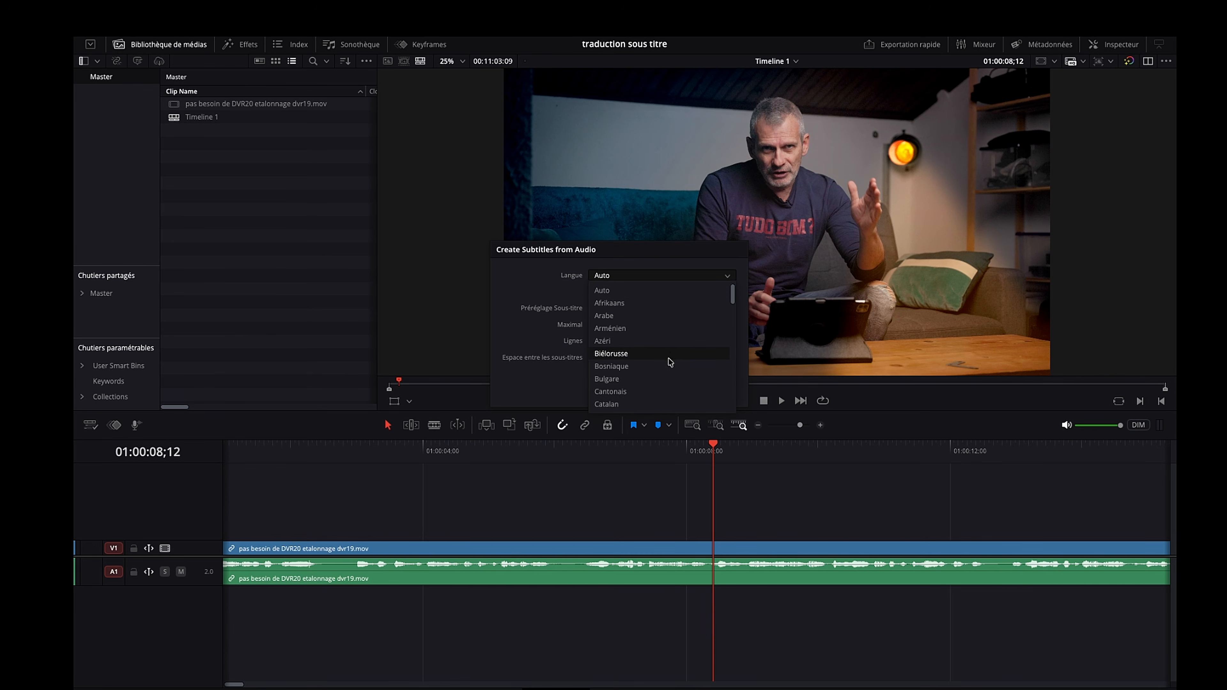
pyautogui.scroll(-1, 667, 379)
pyautogui.click(668, 378)
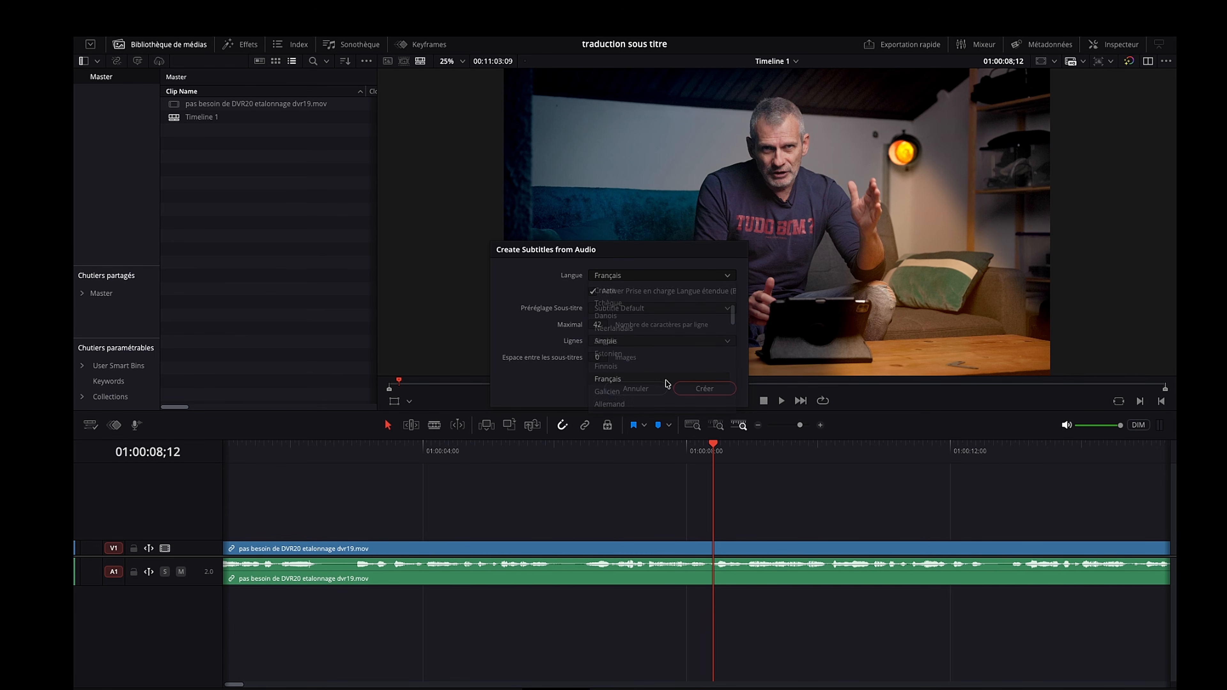
pyautogui.click(699, 389)
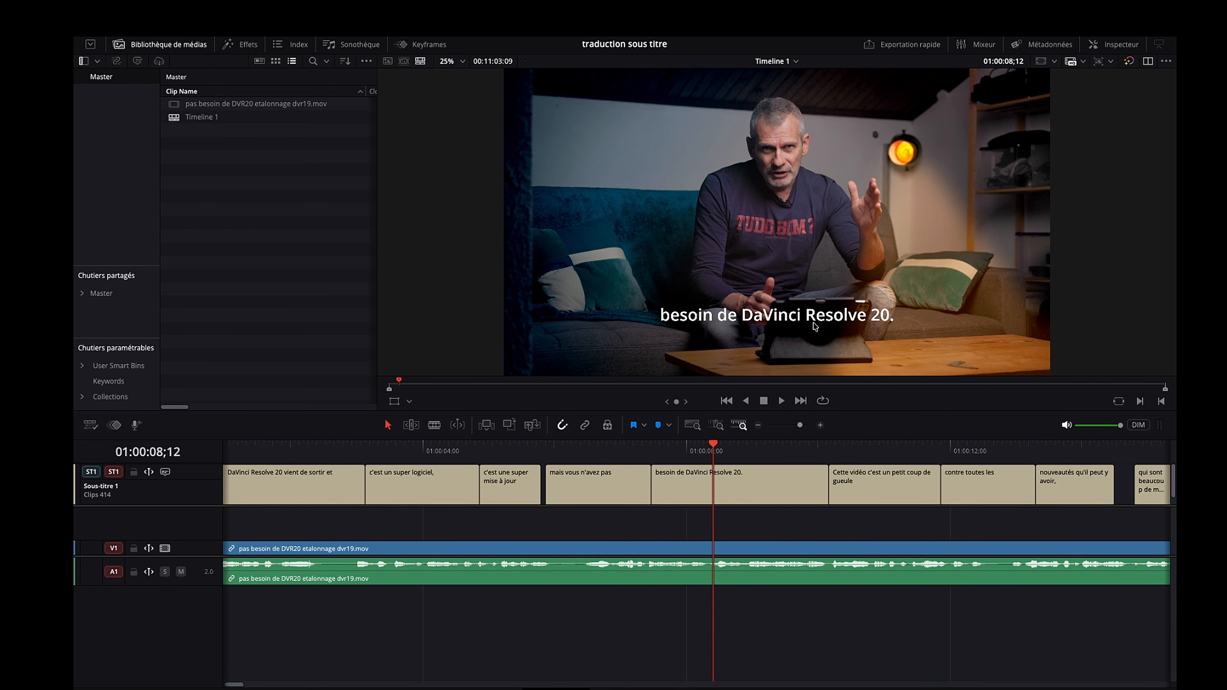
pyautogui.click(296, 447)
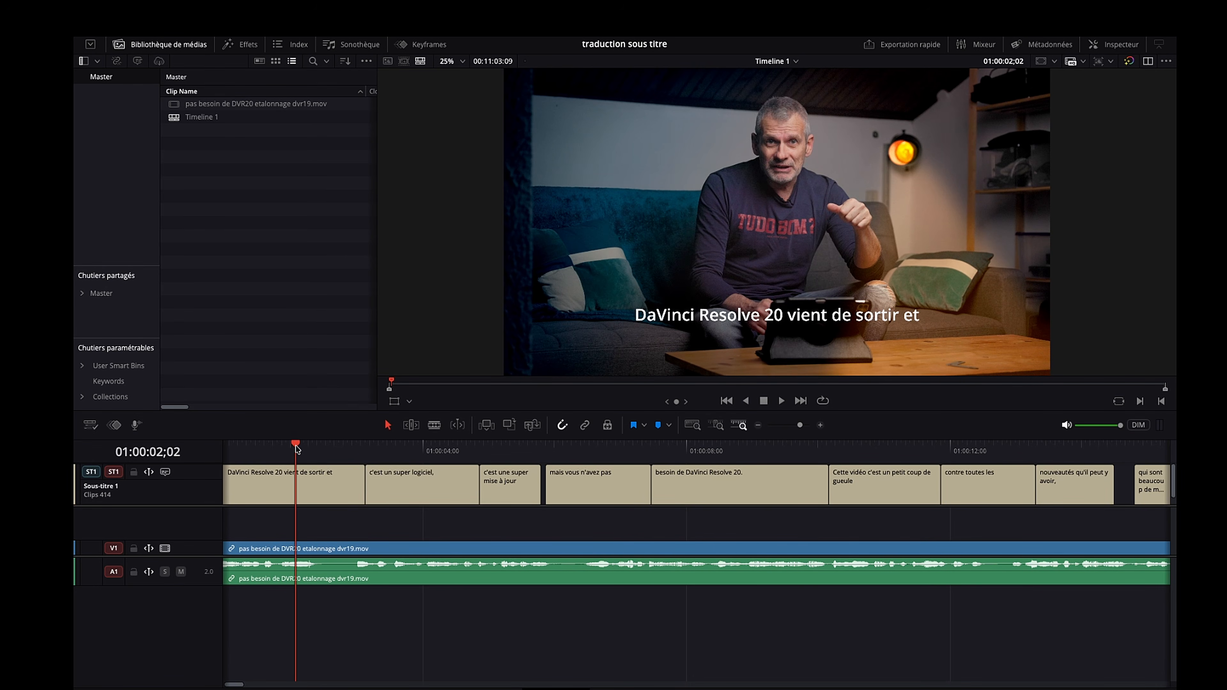
pyautogui.click(720, 447)
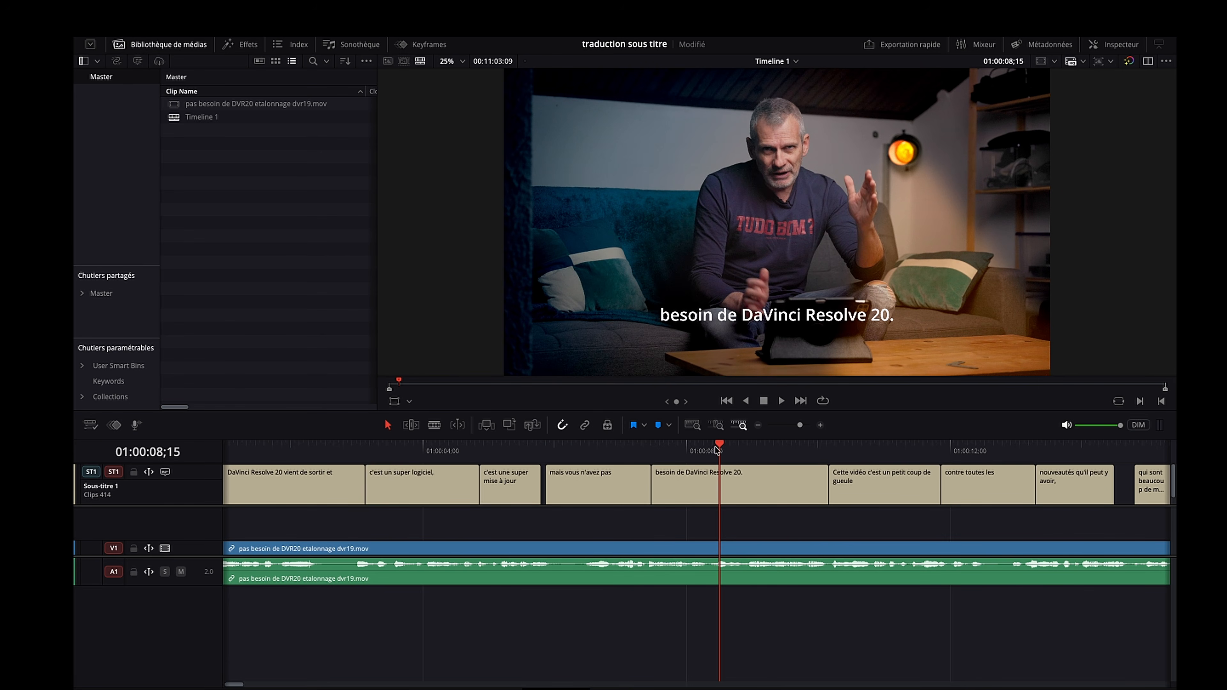
# Step: Enlarge the subtitle track and rename it français
pyautogui.moveTo(191, 506); pyautogui.dragTo(198, 542)
pyautogui.doubleClick(95, 513)
pyautogui.moveTo(85, 513); pyautogui.dragTo(122, 518)
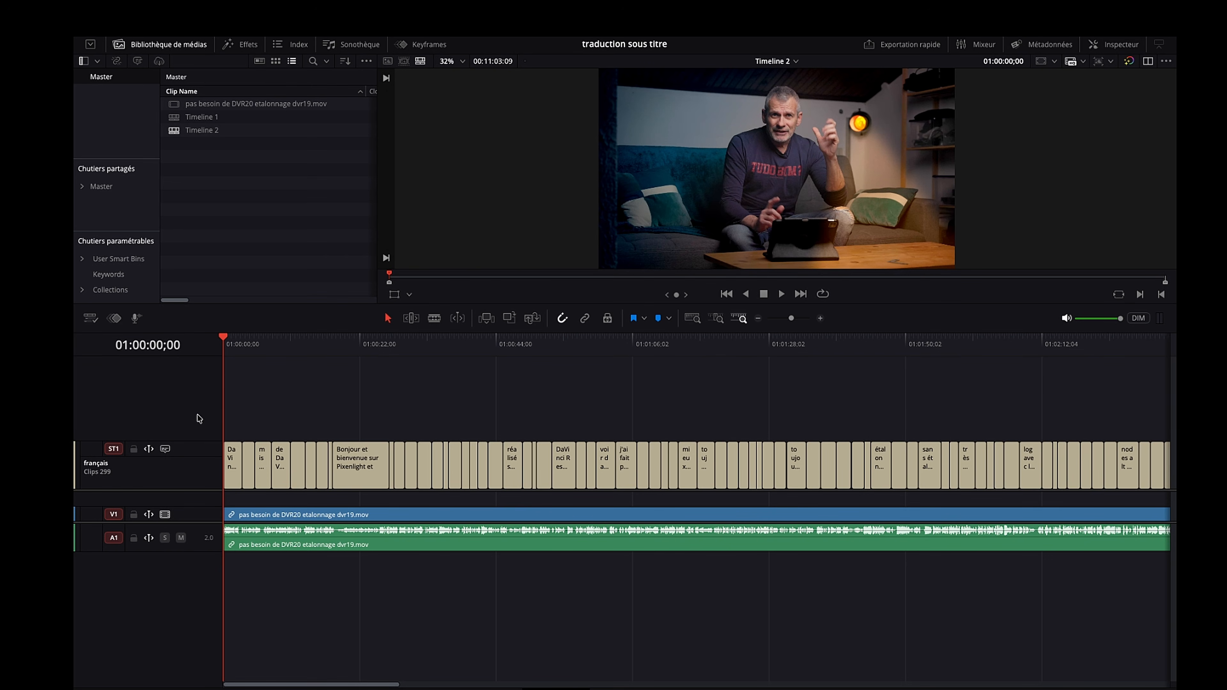
# Step: Add a second subtitle track and make it the displayed one in place of the français track
pyautogui.rightClick(167, 419)
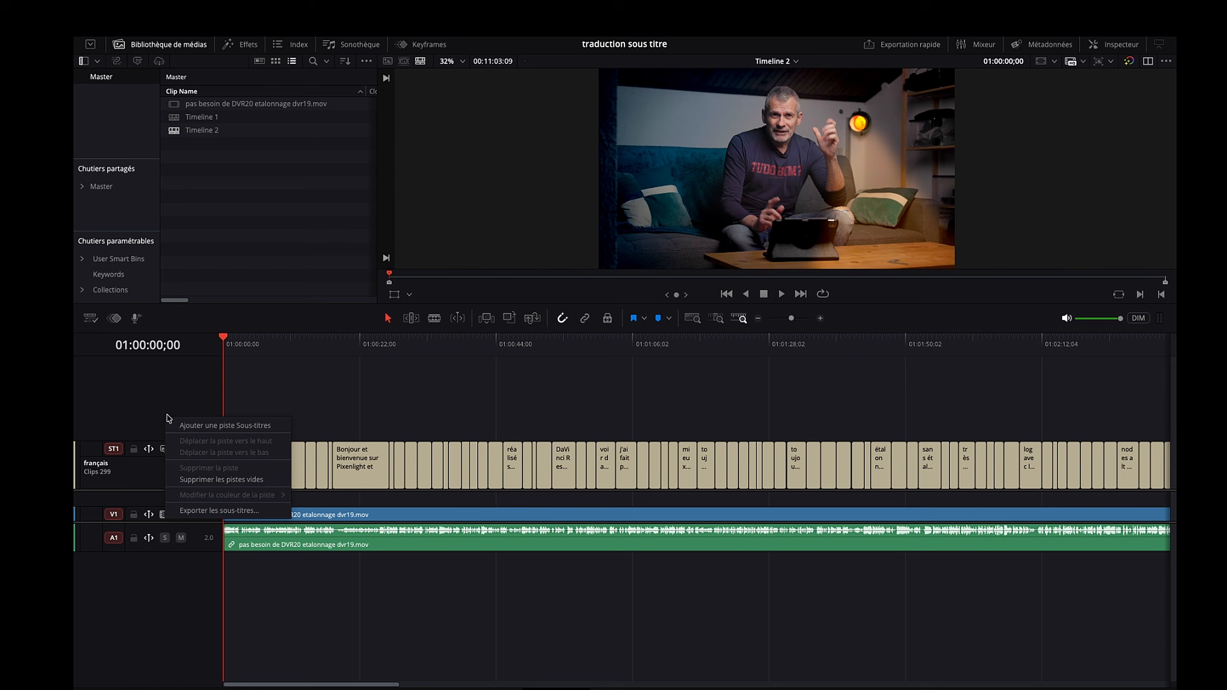
pyautogui.click(209, 425)
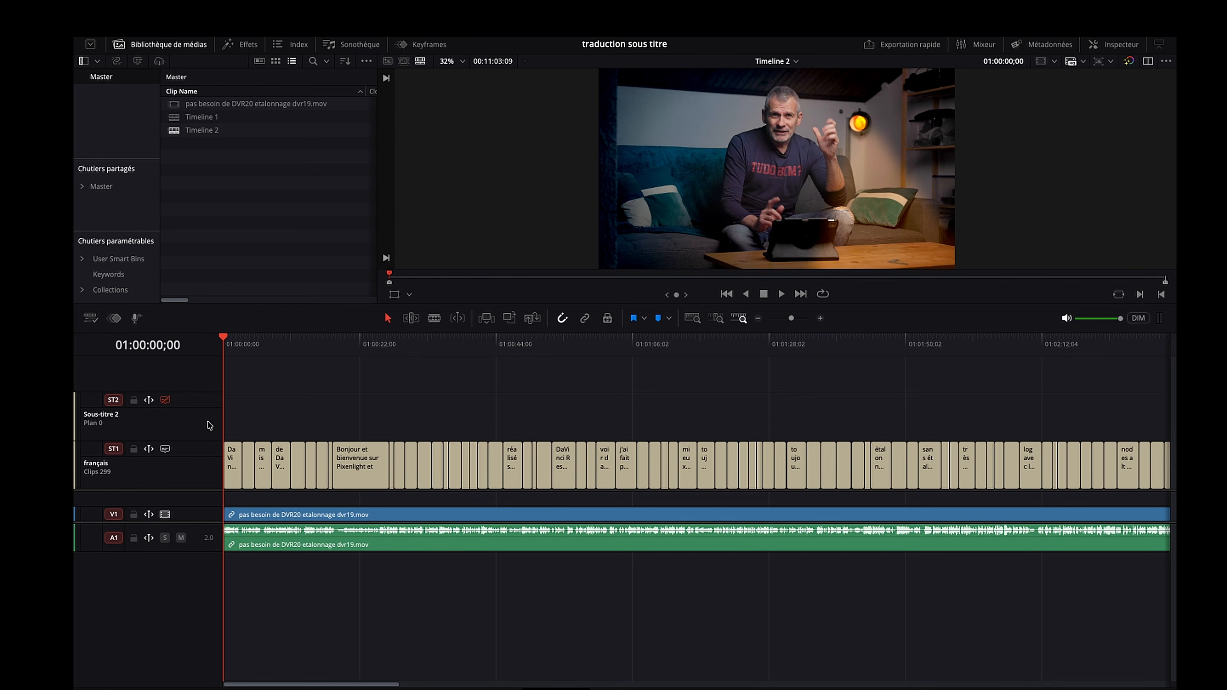
pyautogui.click(165, 400)
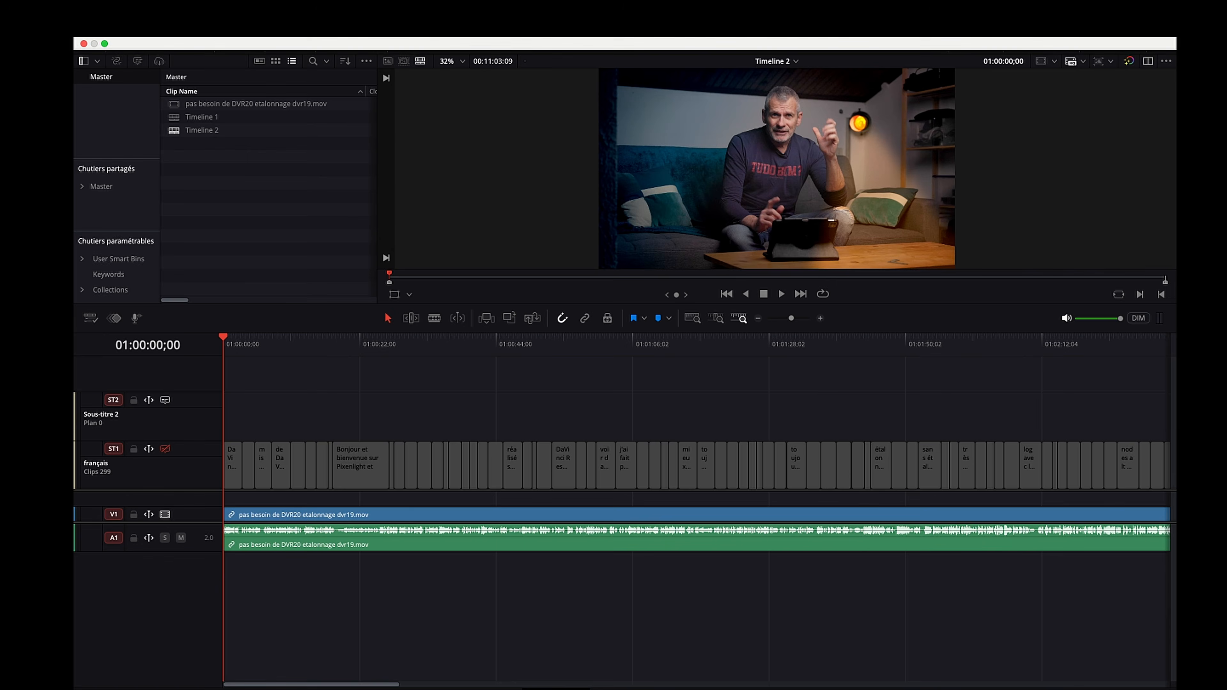
# Step: Create subtitles from the audio on the second subtitle track with the language set to Anglais and extended language support on
pyautogui.click(306, 37)
pyautogui.moveTo(318, 175)
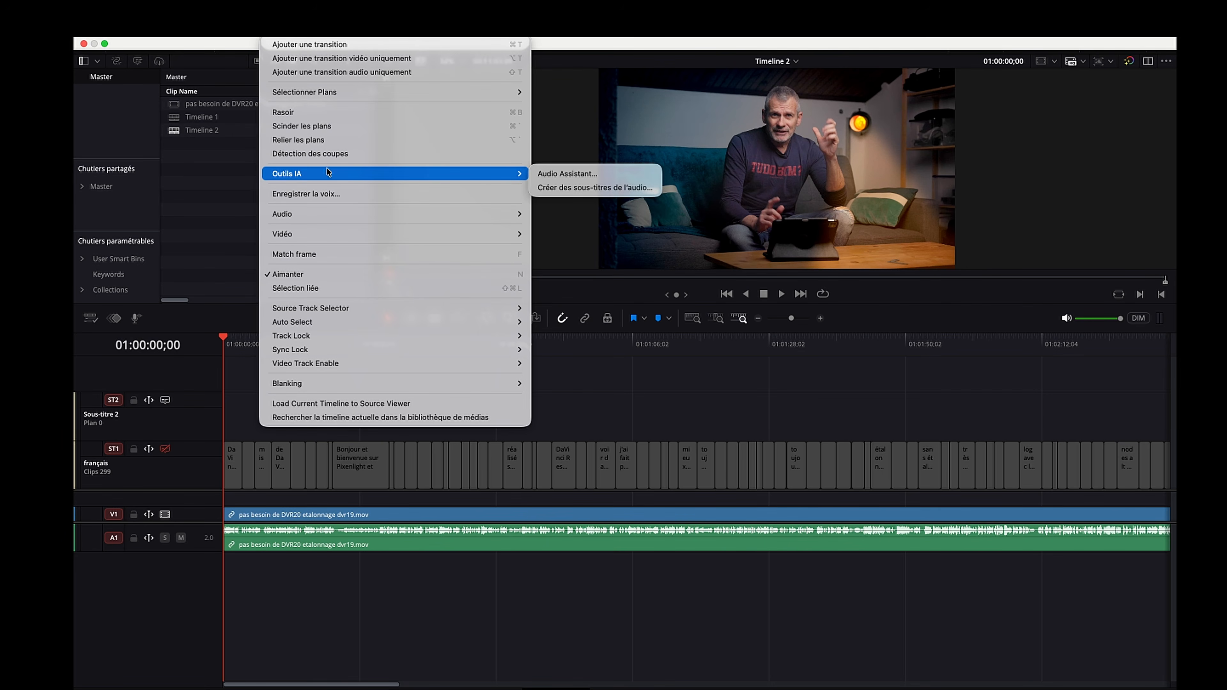
pyautogui.click(608, 189)
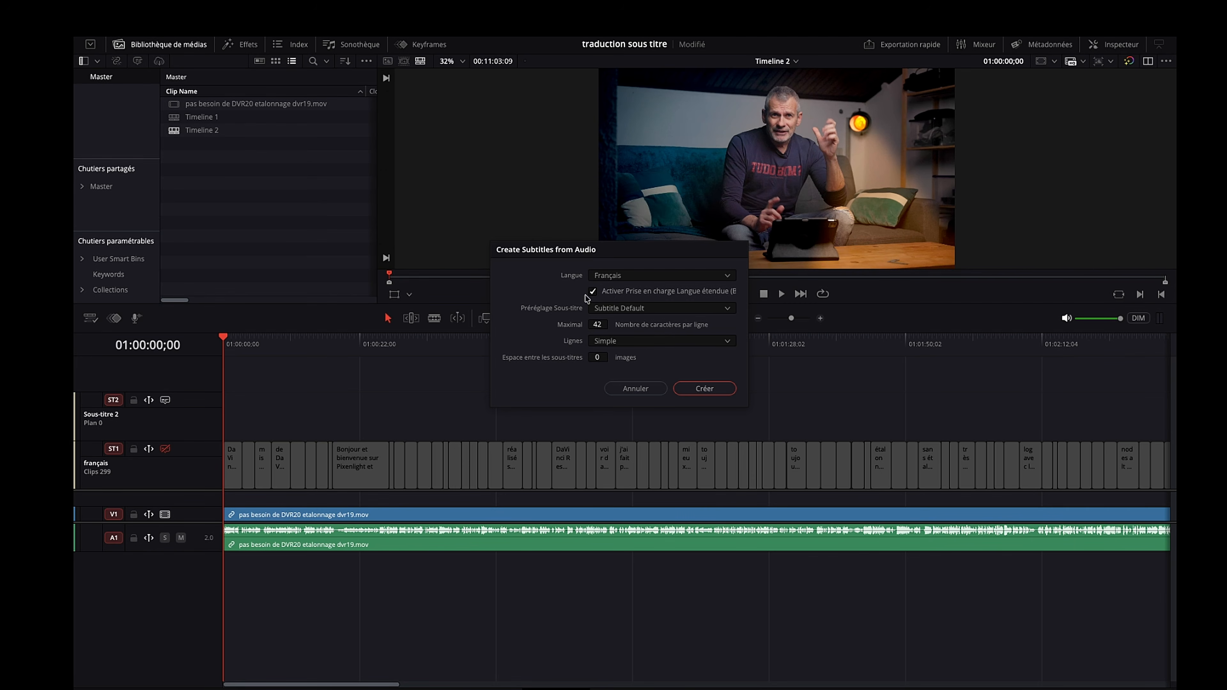
pyautogui.click(712, 276)
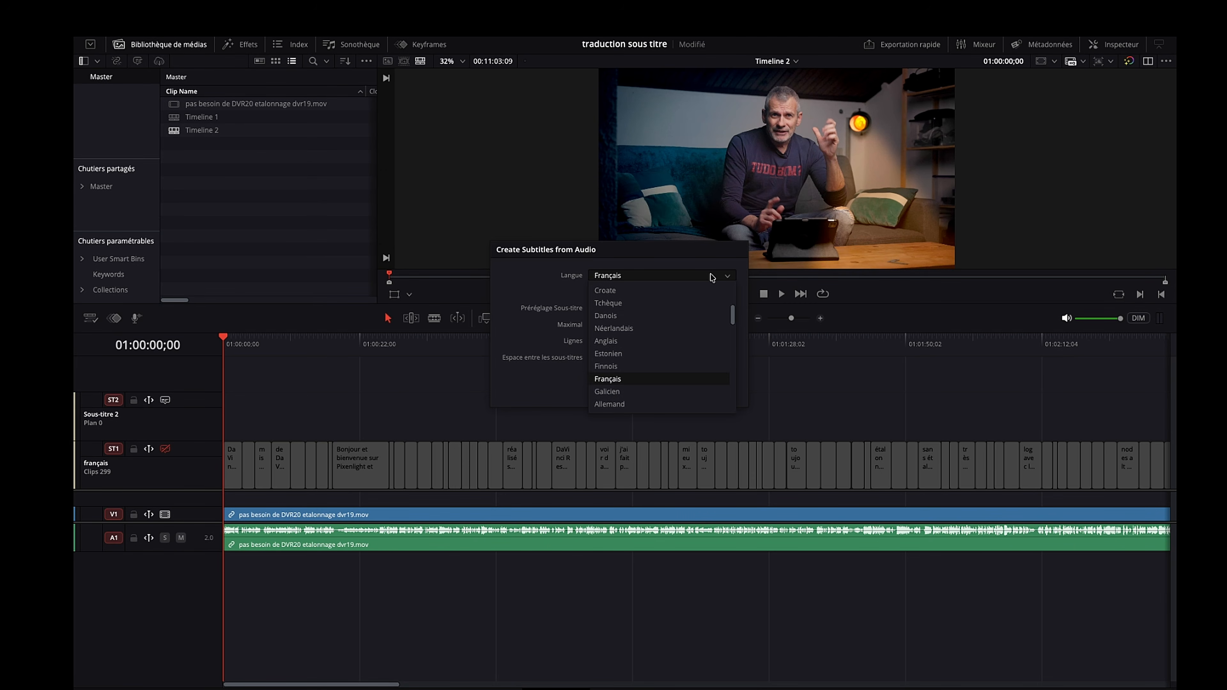
pyautogui.click(661, 341)
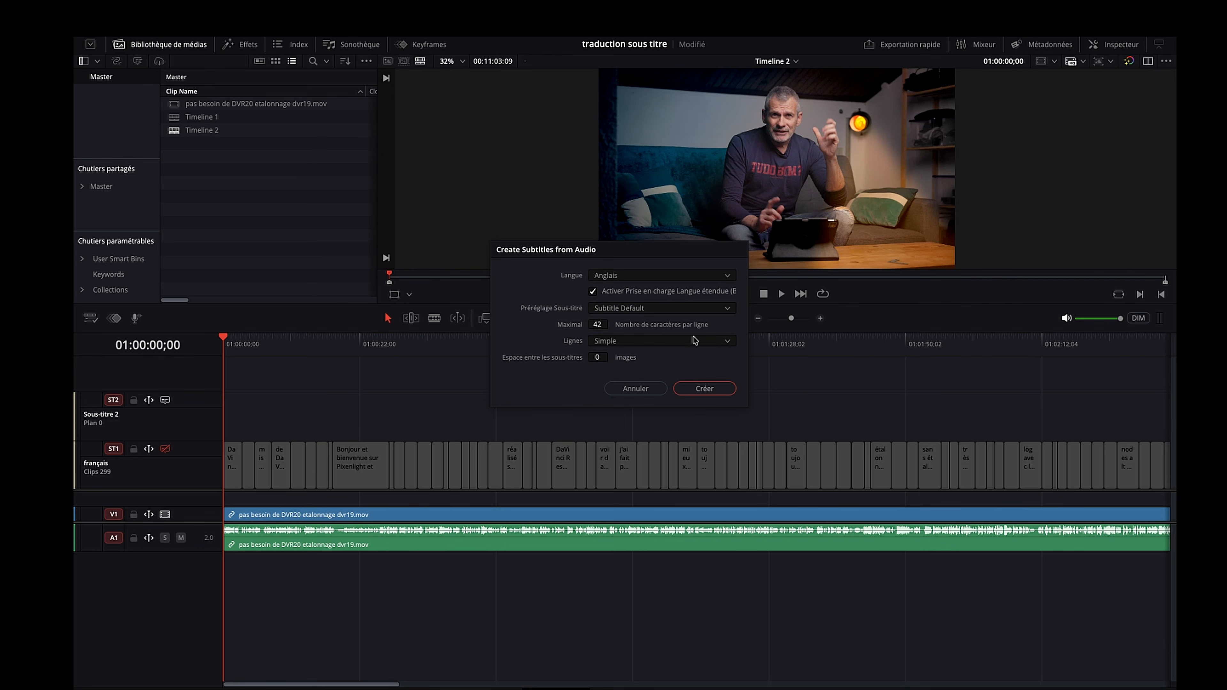
pyautogui.click(715, 387)
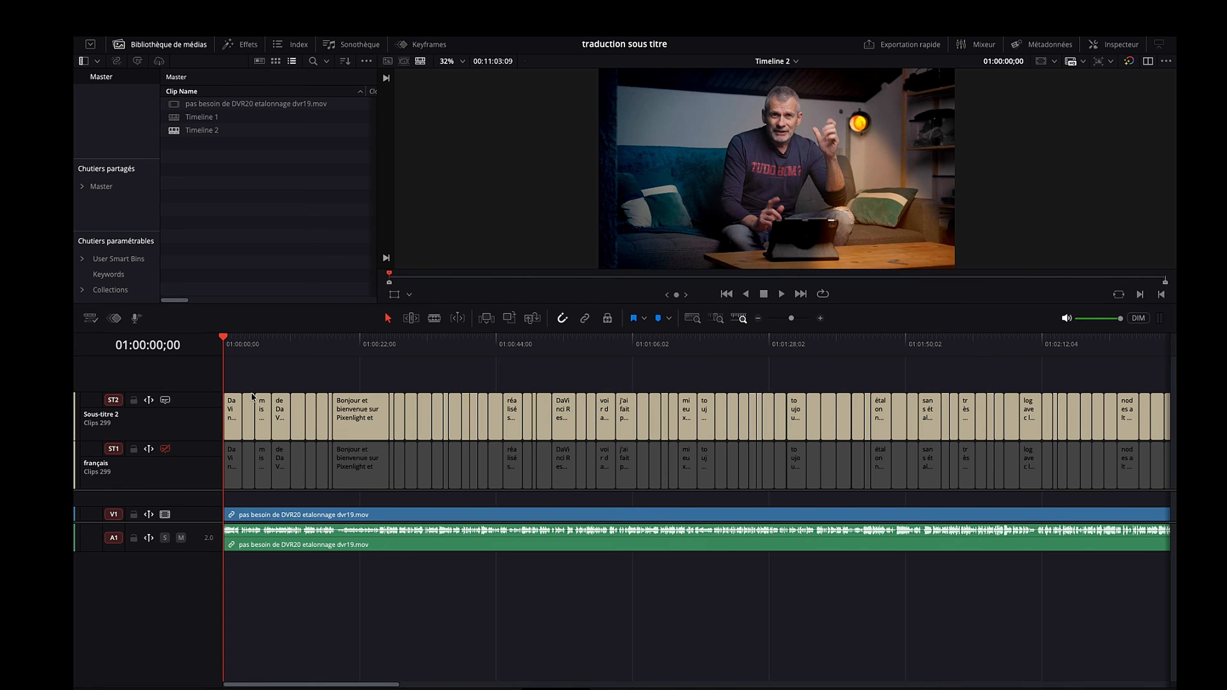
# Step: Check the language of the second track's captions at points across the timeline and undo their creation
pyautogui.moveTo(227, 344); pyautogui.dragTo(243, 342)
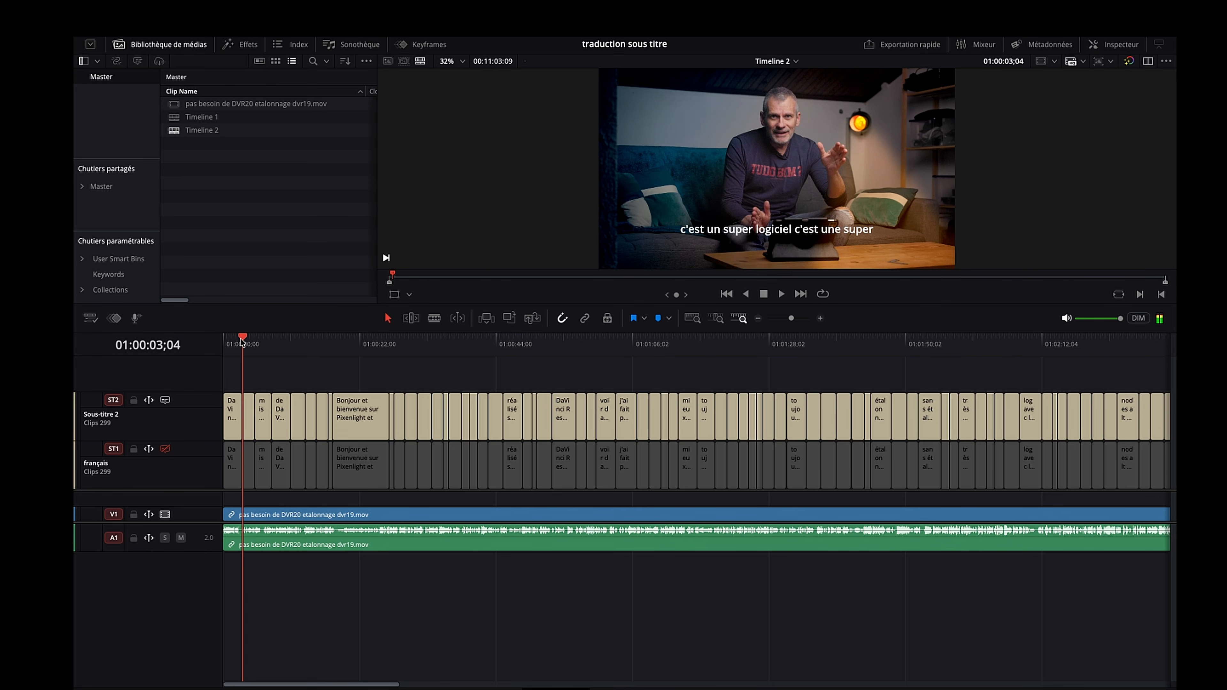
pyautogui.click(363, 343)
pyautogui.click(479, 344)
pyautogui.click(649, 344)
pyautogui.click(739, 345)
pyautogui.click(794, 346)
pyautogui.click(891, 348)
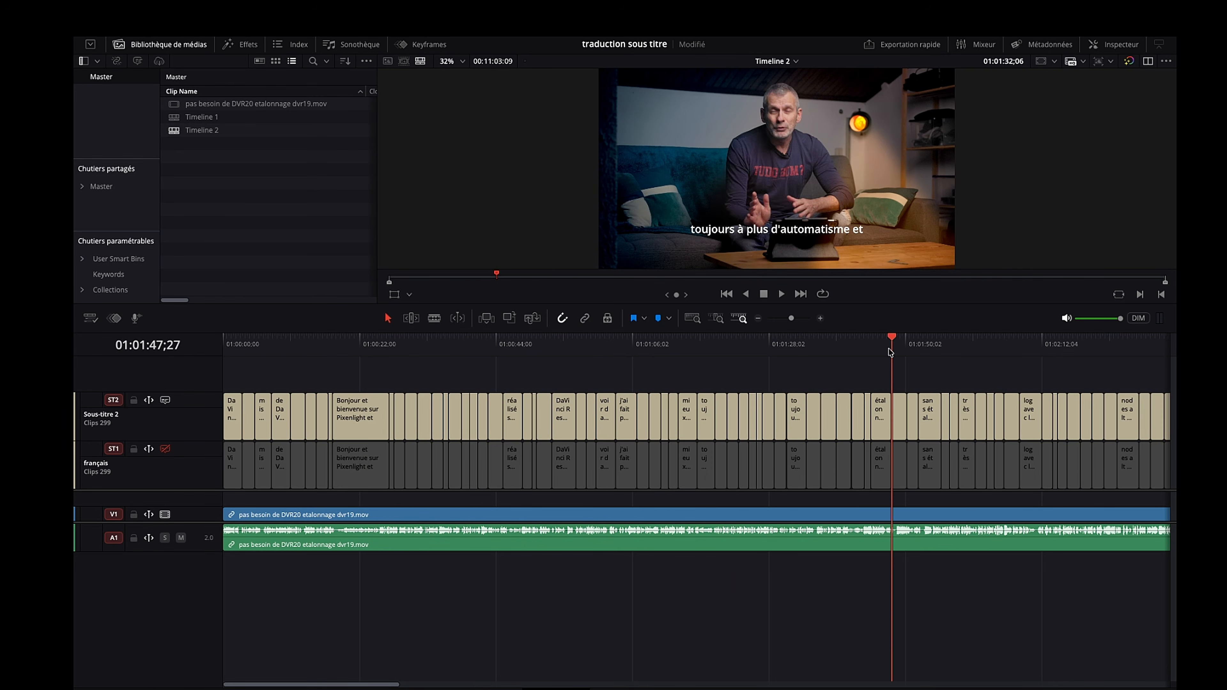
pyautogui.click(762, 344)
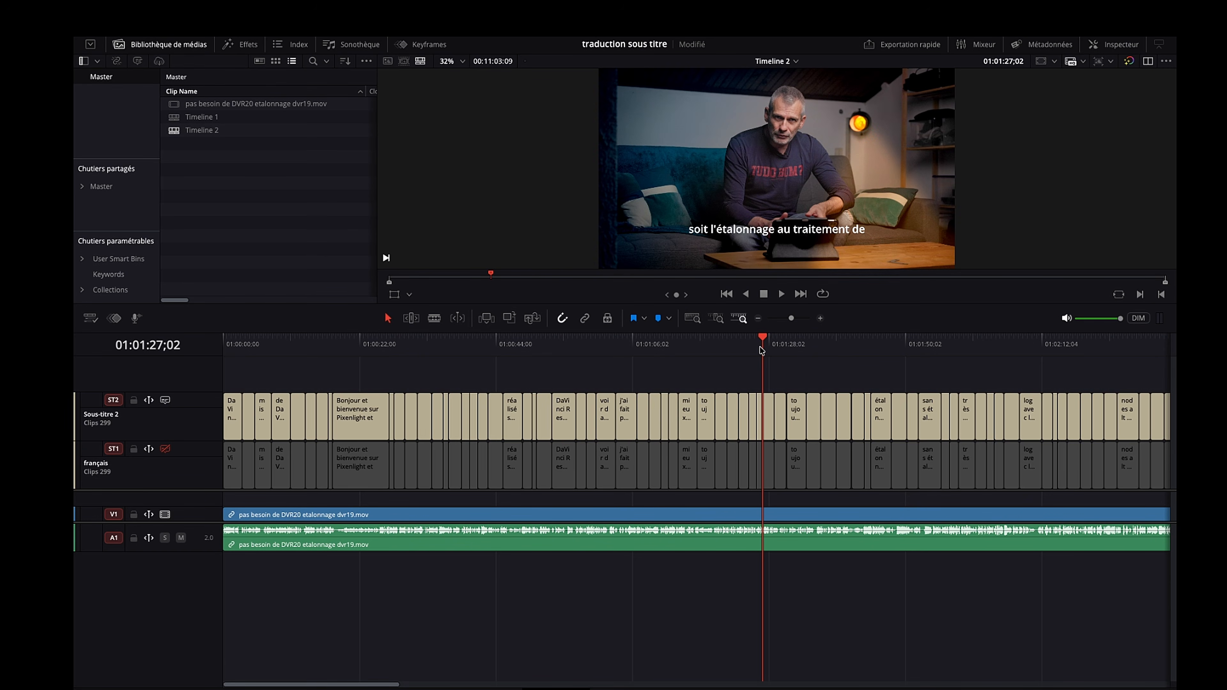
pyautogui.press('super+z')
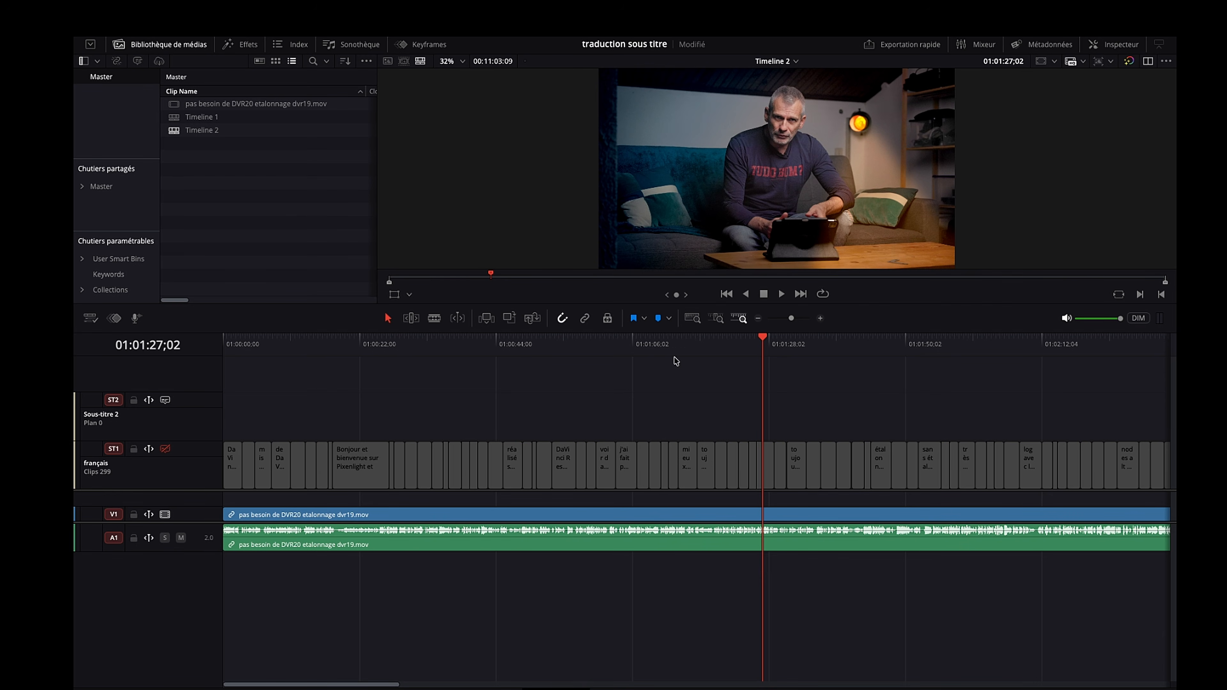
# Step: Save the project and move the playhead to about 01:01:19
pyautogui.press('super+s')
pyautogui.click(713, 343)
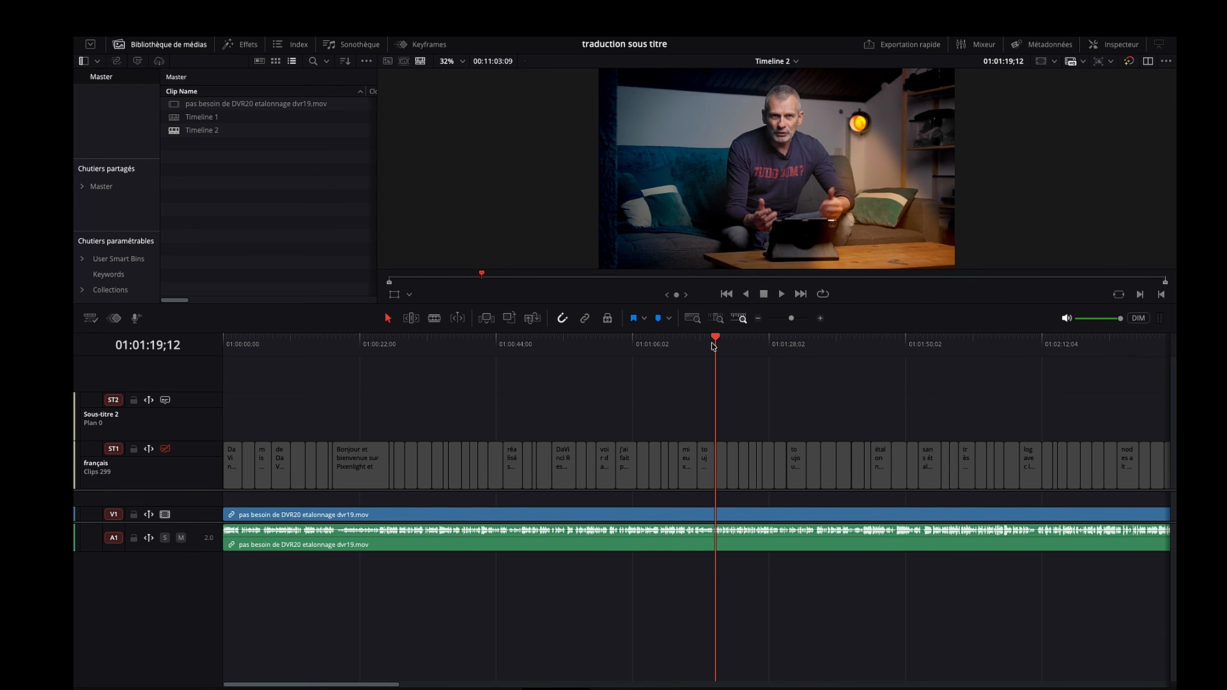
# Step: Mark an in-to-out range on the timeline from 01:01:19;12 to 01:02:10;21
pyautogui.press('i')
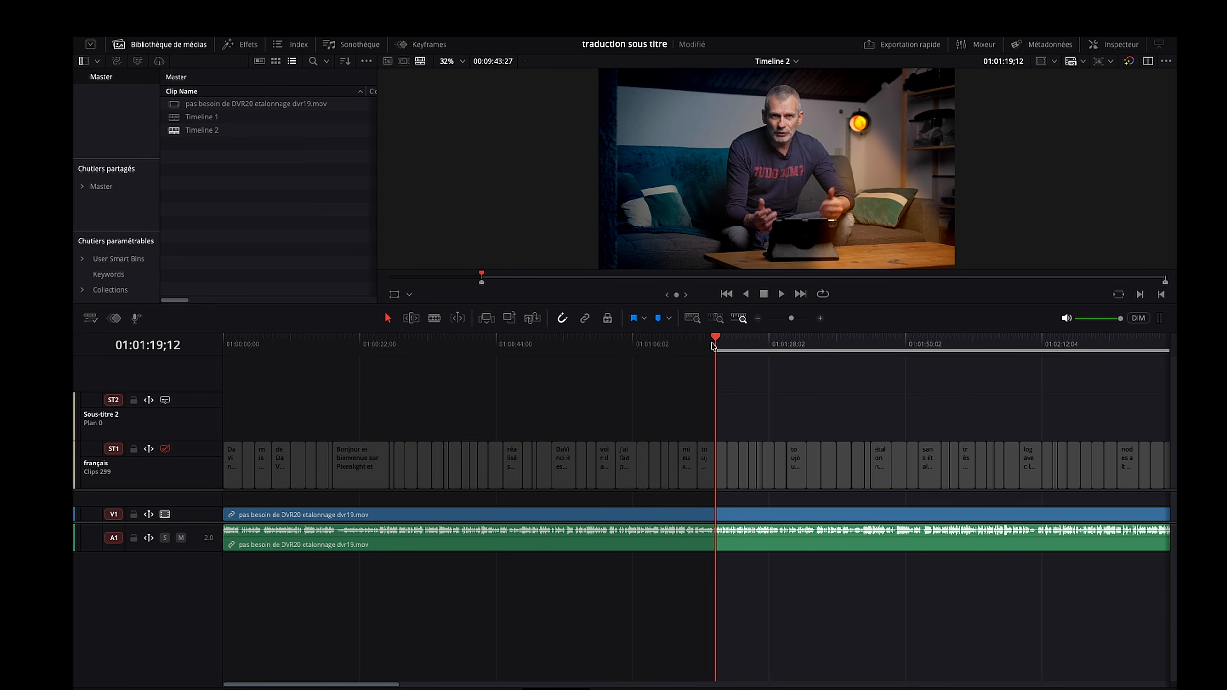
pyautogui.moveTo(714, 343); pyautogui.dragTo(1033, 356)
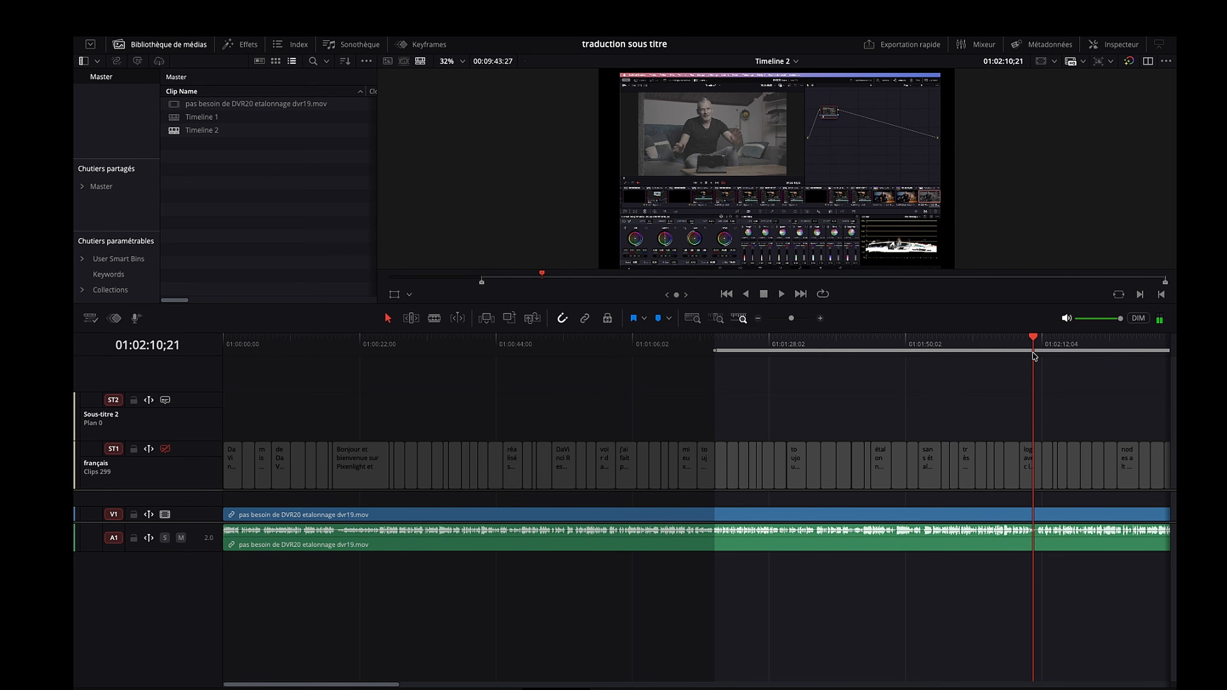
pyautogui.press('o')
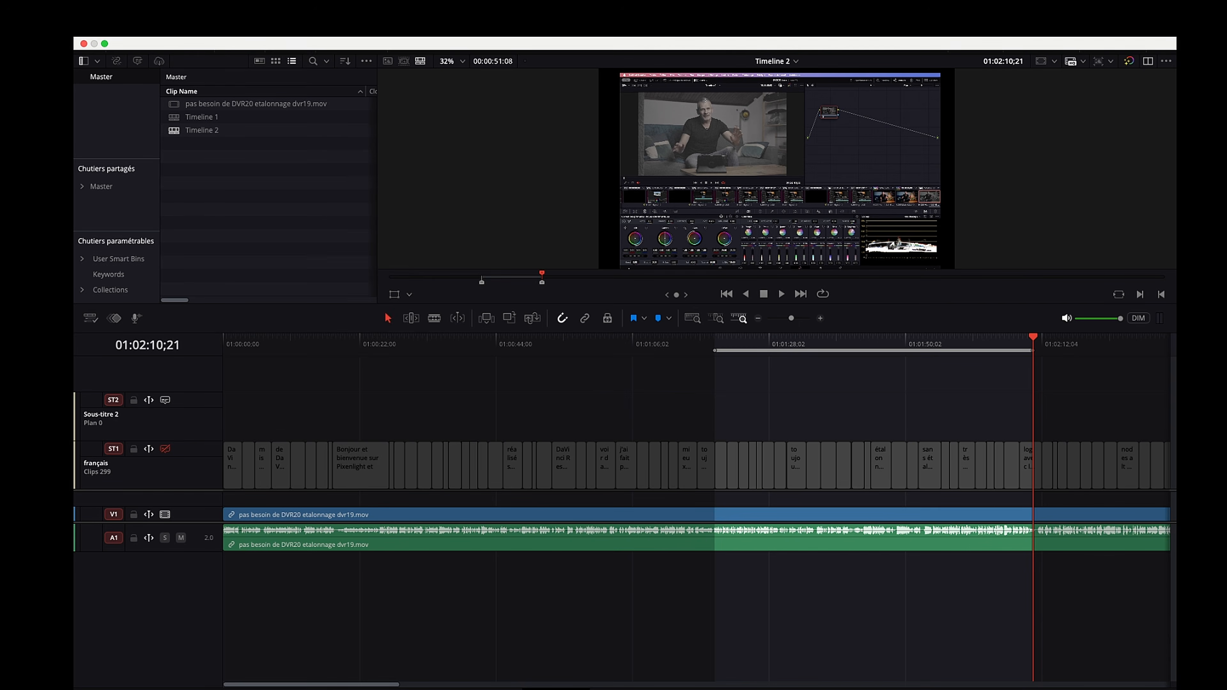
# Step: Create subtitles from the audio of the marked range, with language Anglais, extended language support on, and 42 characters per single line
pyautogui.click(281, 31)
pyautogui.moveTo(317, 175)
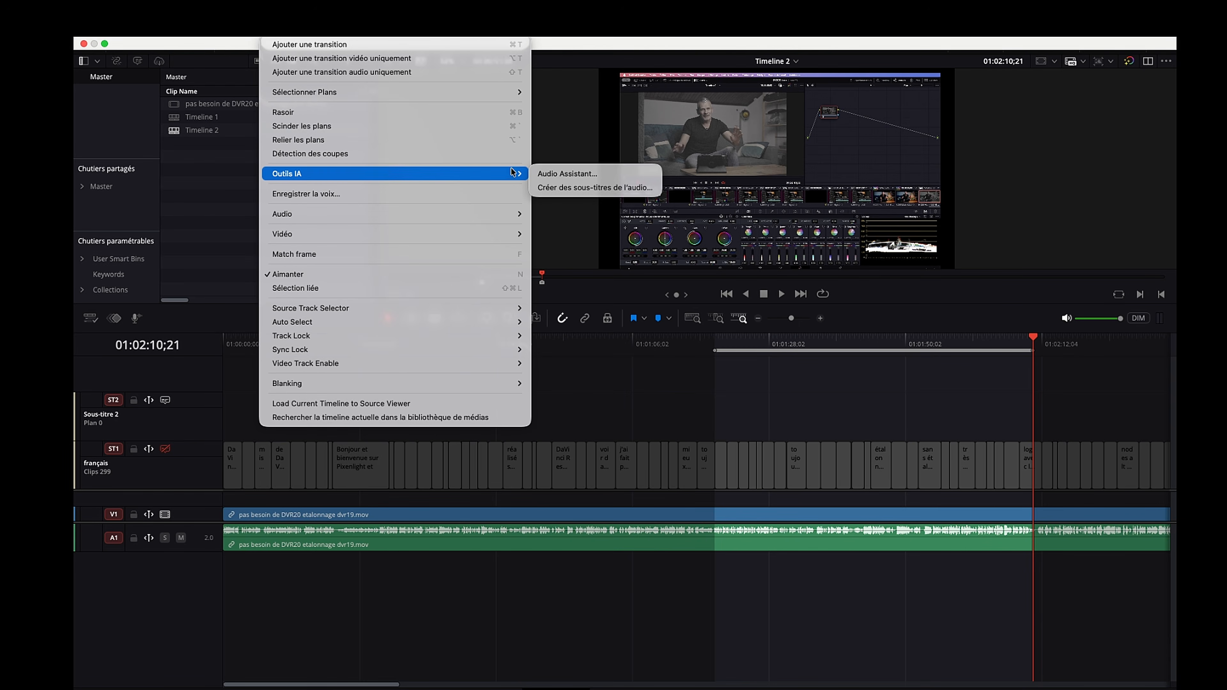
pyautogui.click(605, 188)
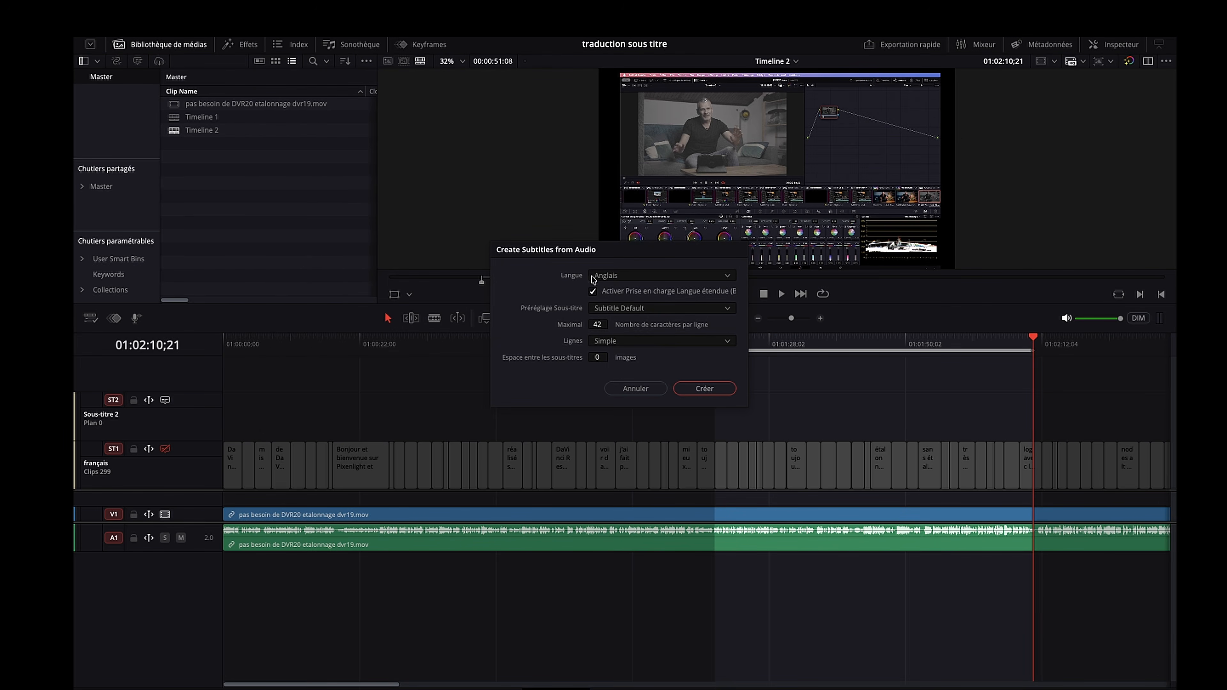
pyautogui.click(686, 385)
# Step: Check the second track's captions at several points within the marked range and remove them all
pyautogui.moveTo(787, 345); pyautogui.dragTo(757, 351)
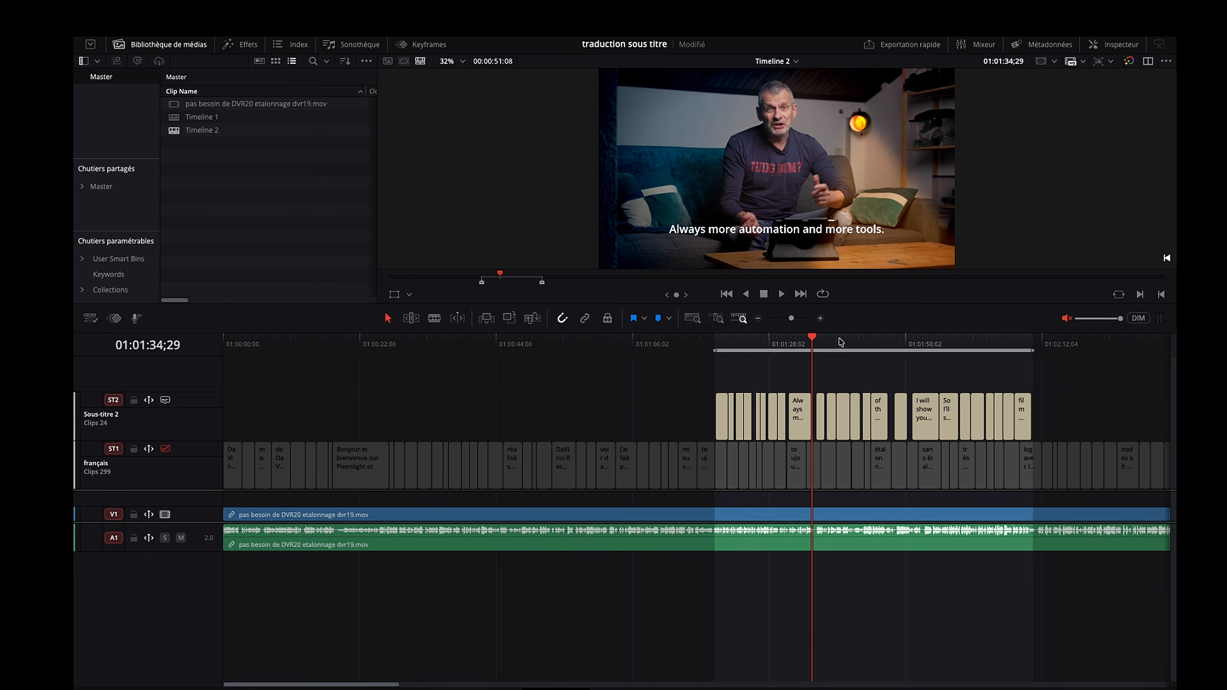
pyautogui.click(976, 343)
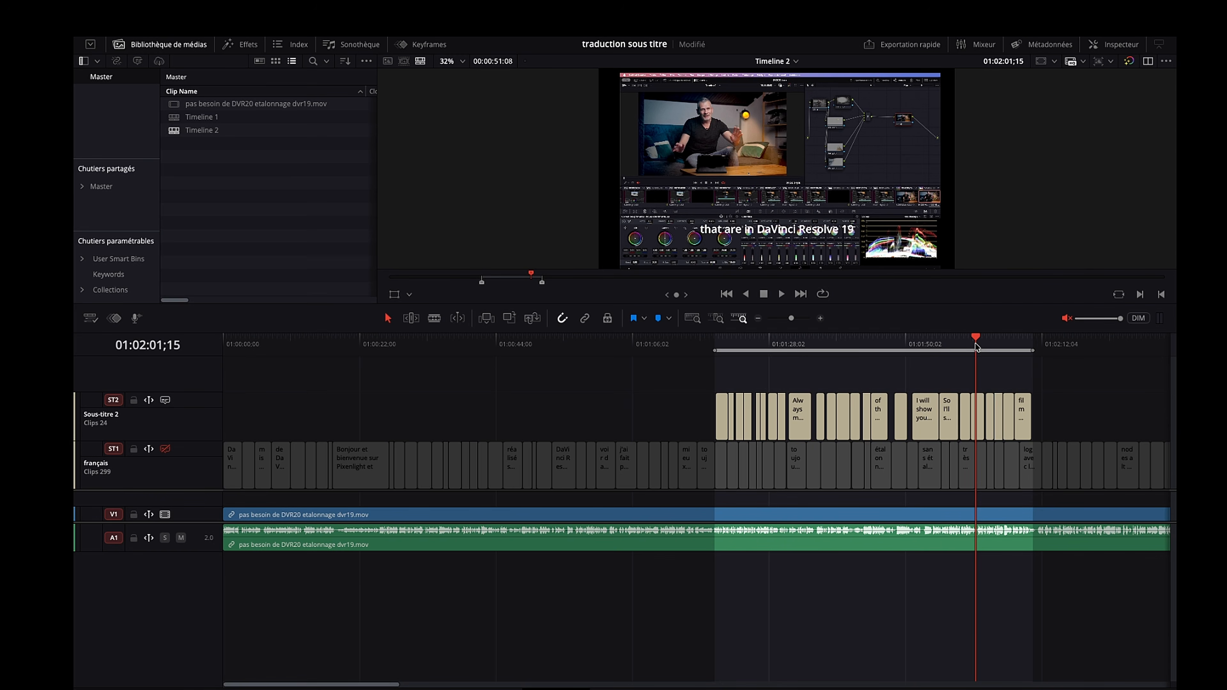
pyautogui.click(1004, 345)
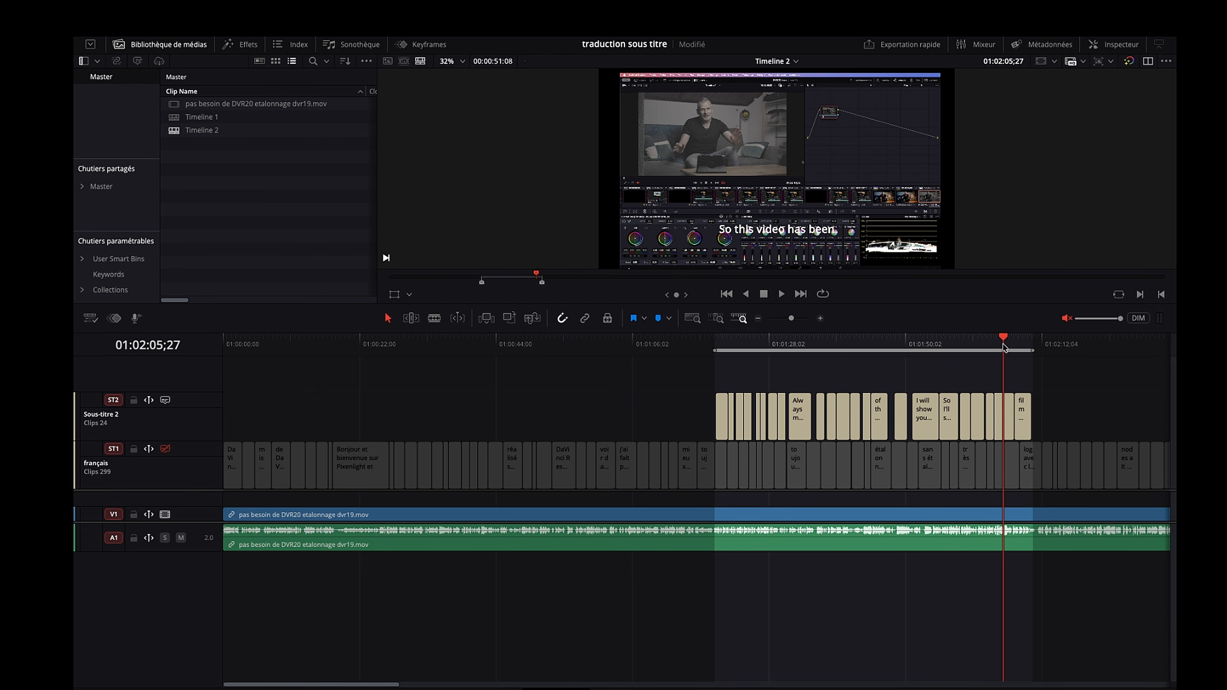
pyautogui.click(852, 344)
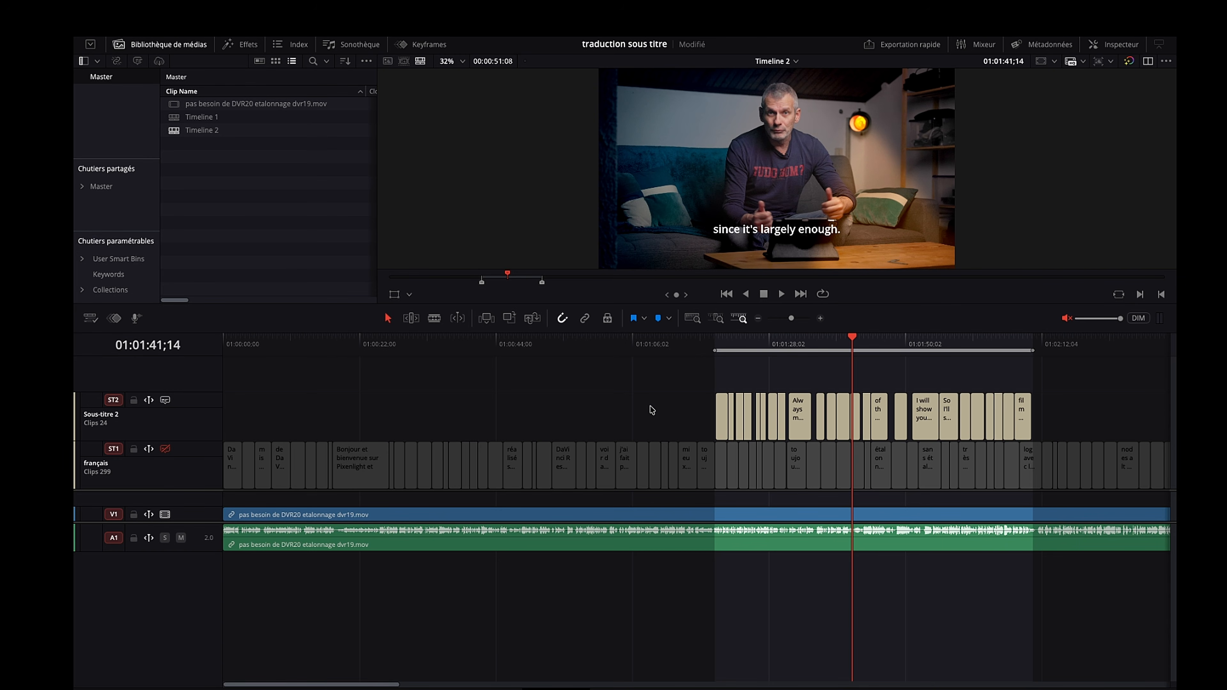
pyautogui.press('Delete')
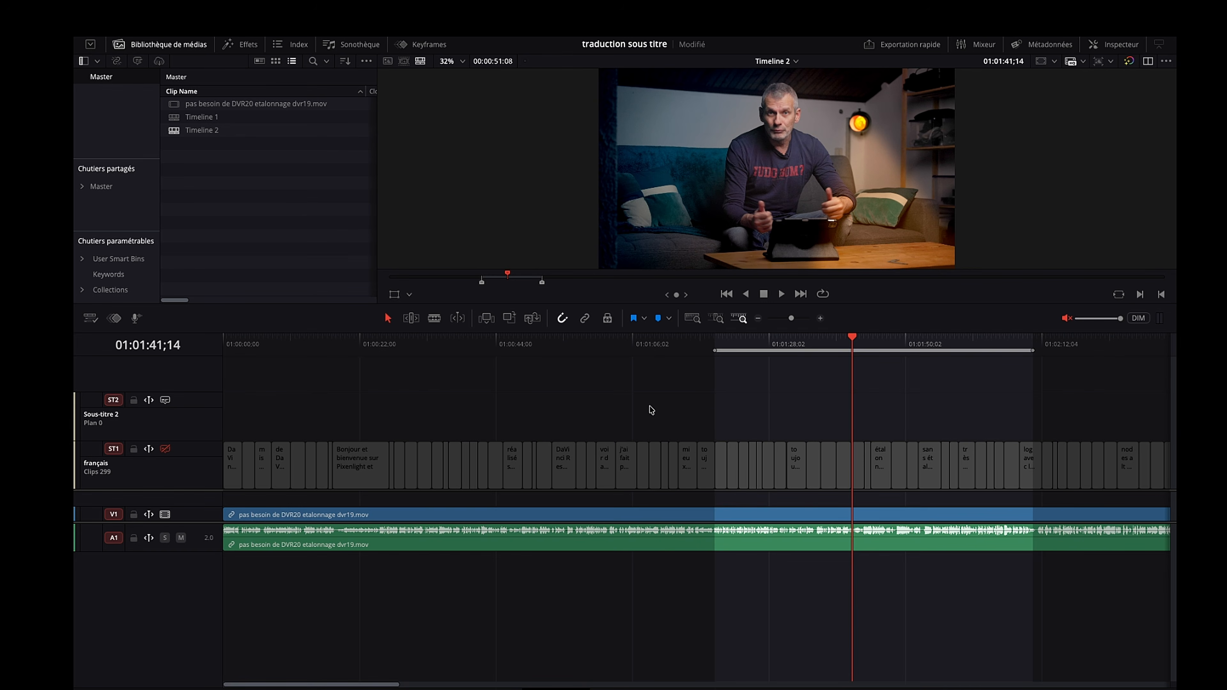
# Step: Save the project and start exporting the français track's subtitles, naming the file "st français.srt" in the sous titres folder
pyautogui.hotkey('ctrl', 's')
pyautogui.rightClick(183, 473)
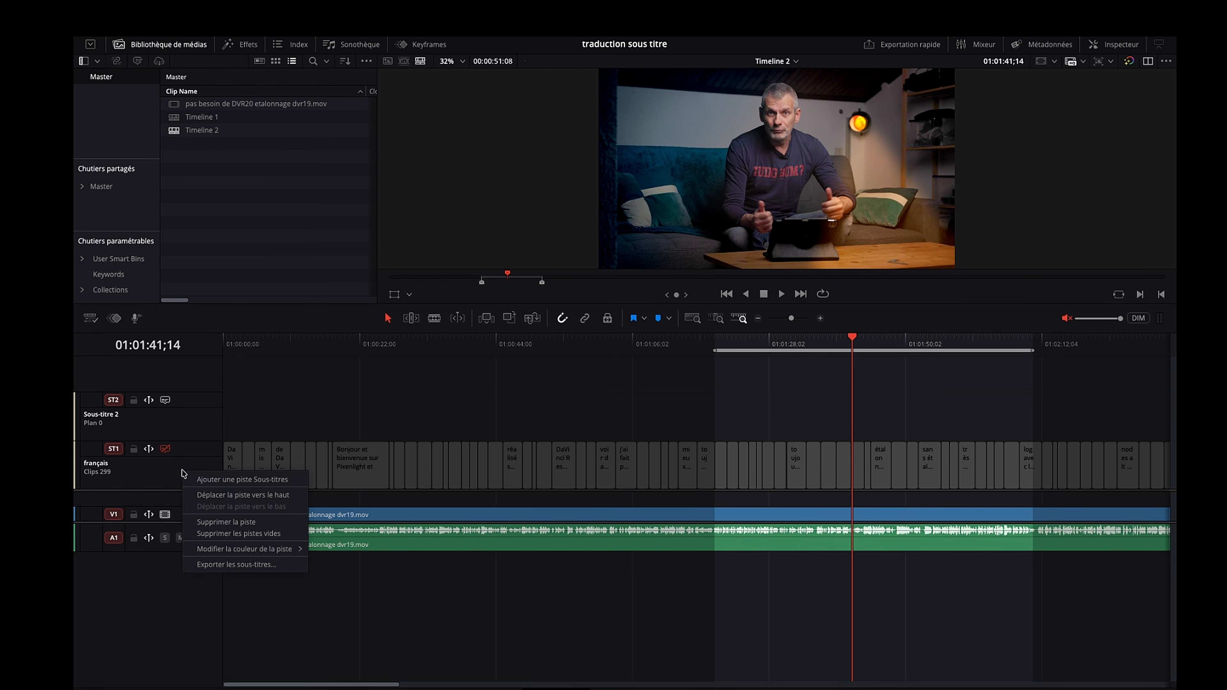
pyautogui.click(237, 564)
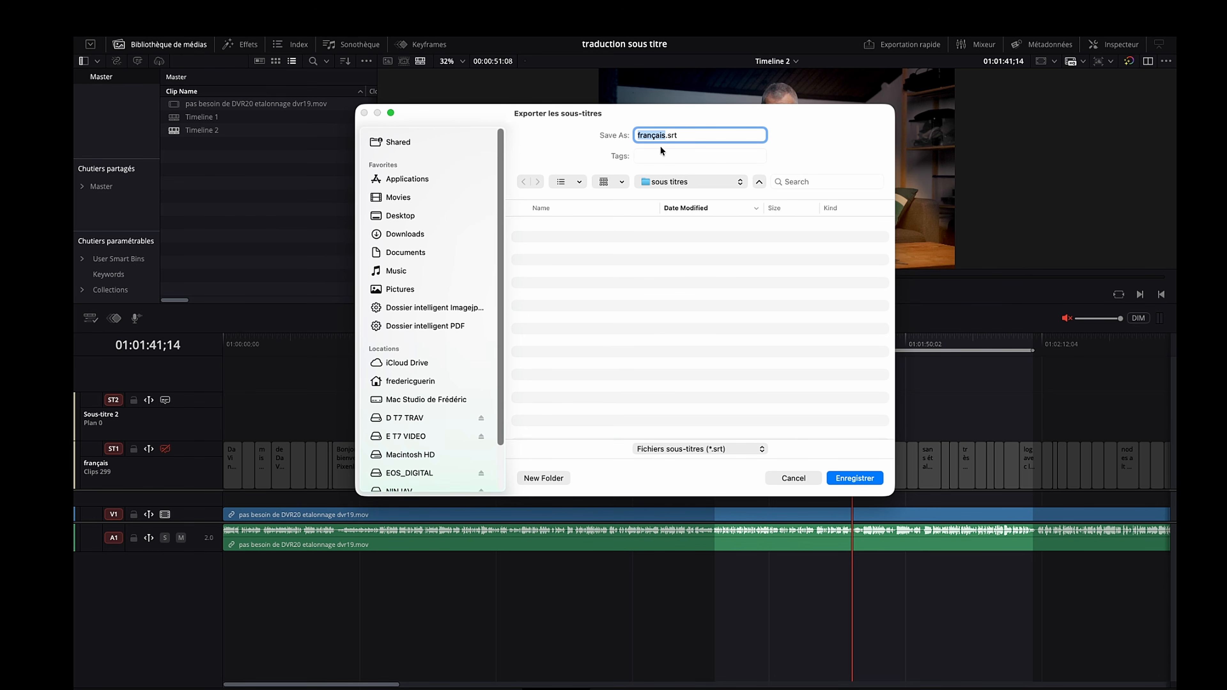
pyautogui.click(635, 135)
pyautogui.write('st')
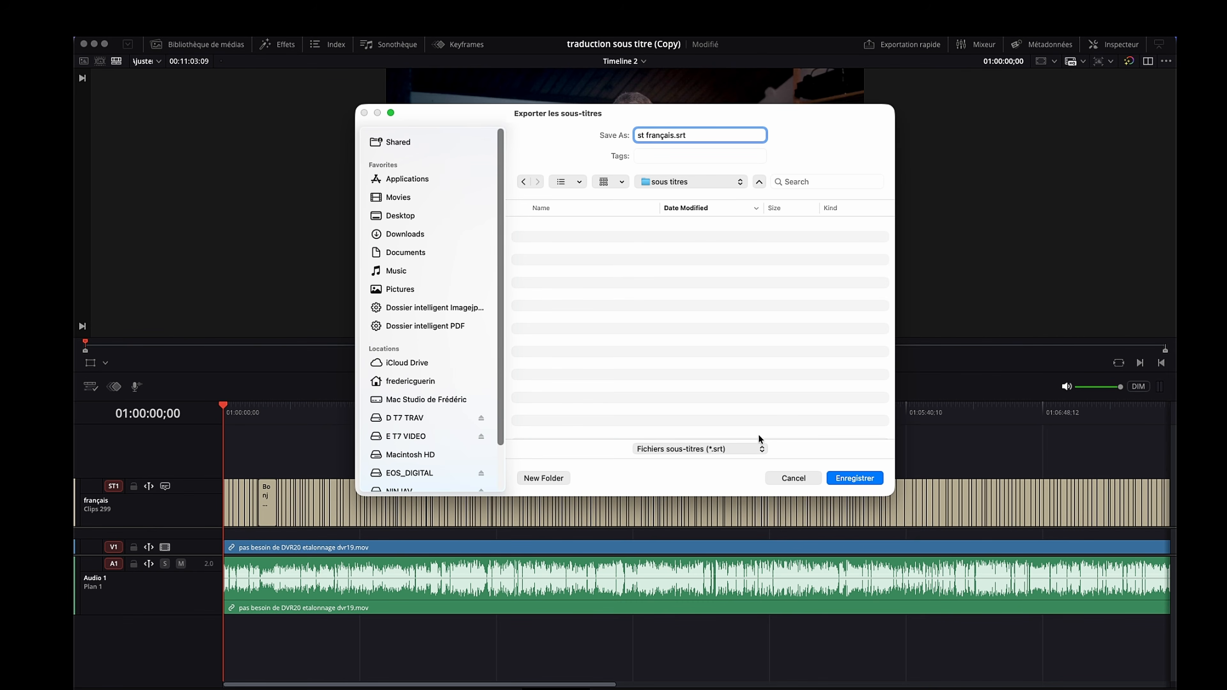
# Step: Export the subtitles in the "Fichiers Sous-titres dans formatage (*.srt)" format and open the exported file
pyautogui.click(761, 449)
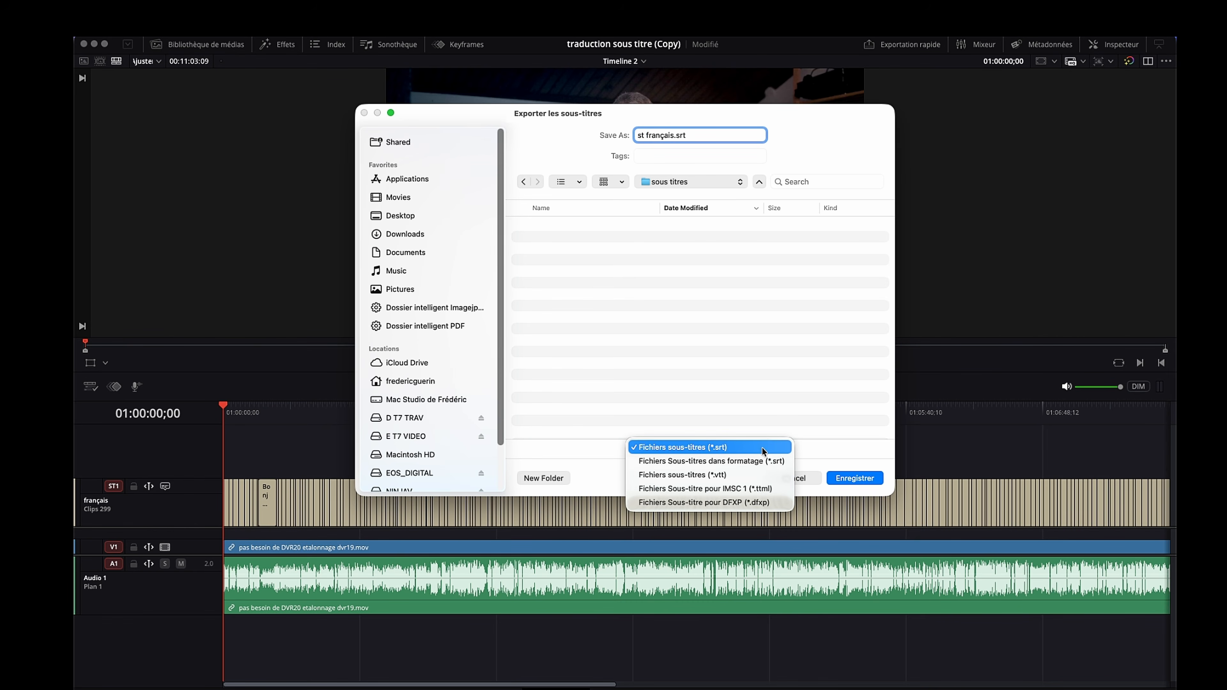
pyautogui.click(751, 460)
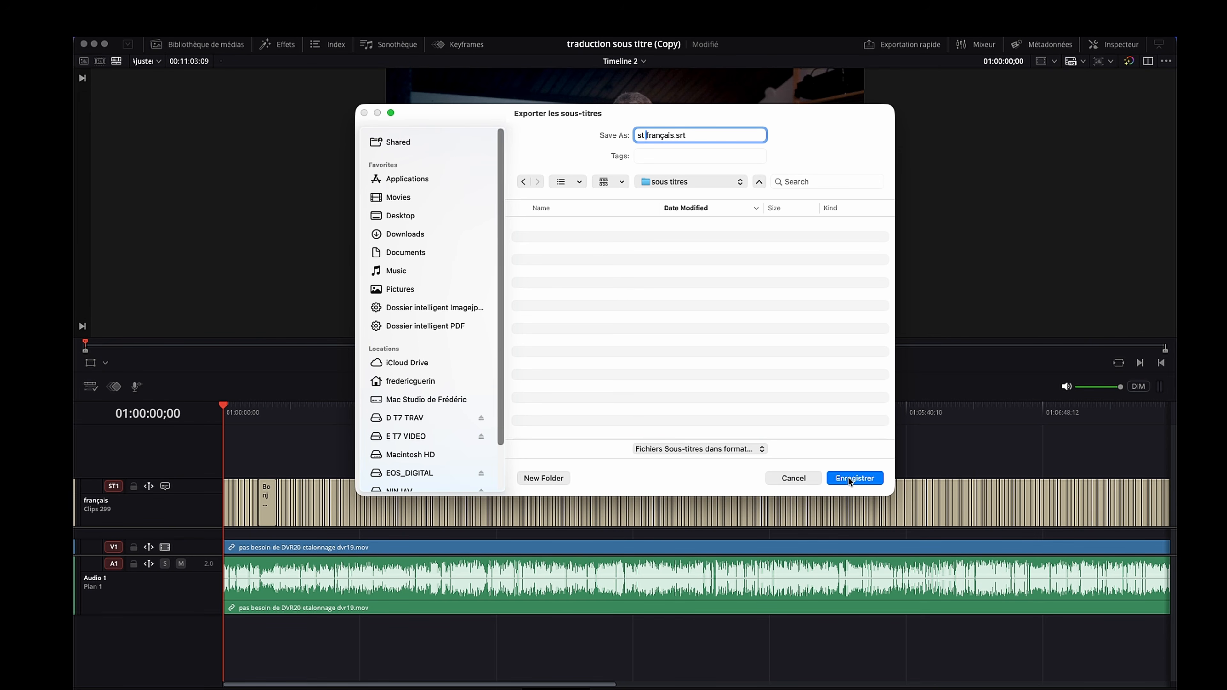
pyautogui.click(855, 478)
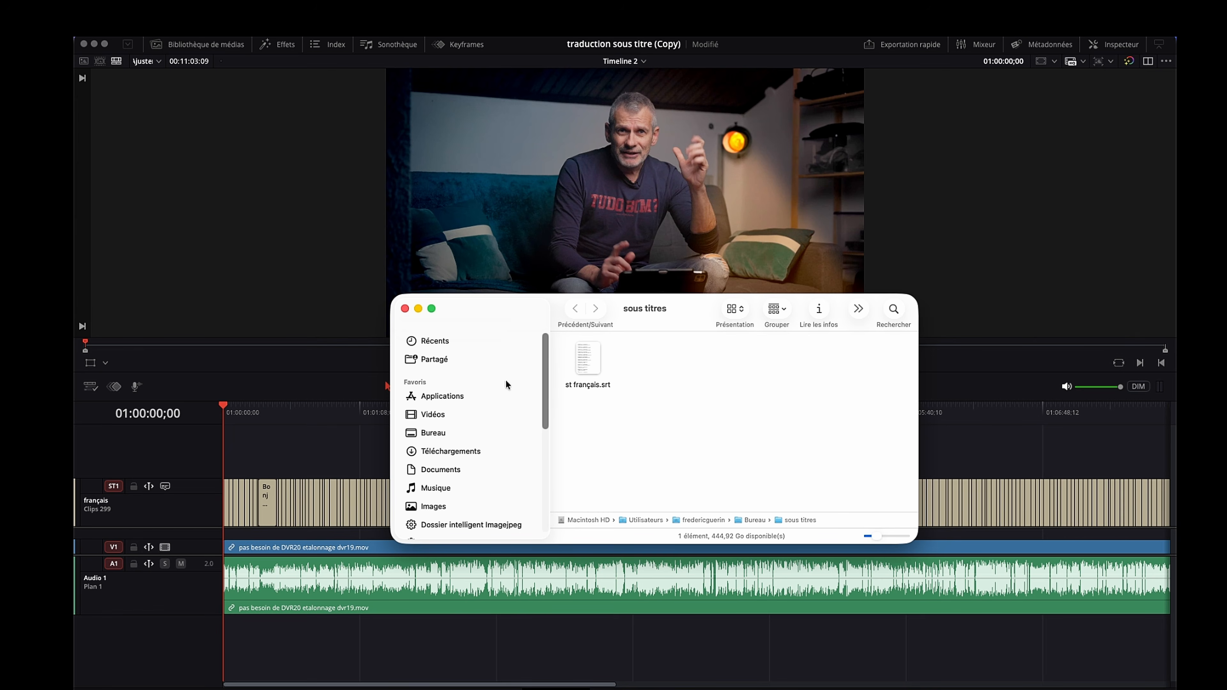
pyautogui.click(593, 361)
pyautogui.doubleClick(594, 361)
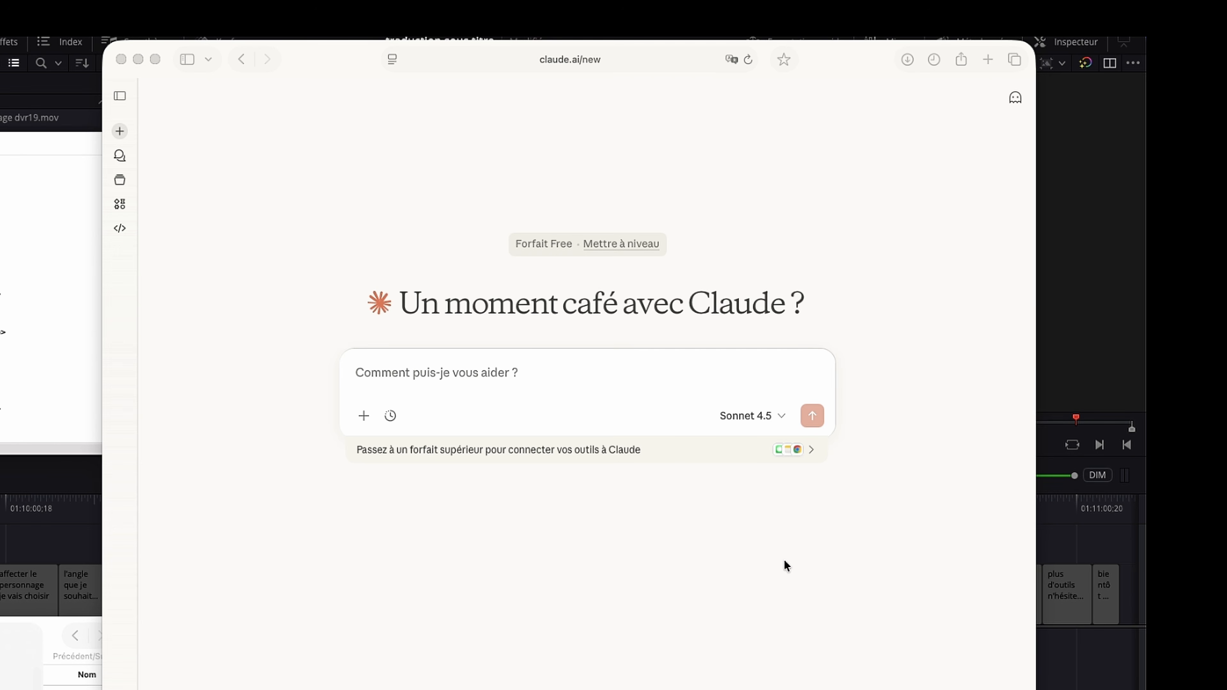
# Step: In Claude, with the Sonnet 4.5 model, ask "Peux tu traduire le contenu d'un fichier srt du français vers l'anglais ?"
pyautogui.click(778, 416)
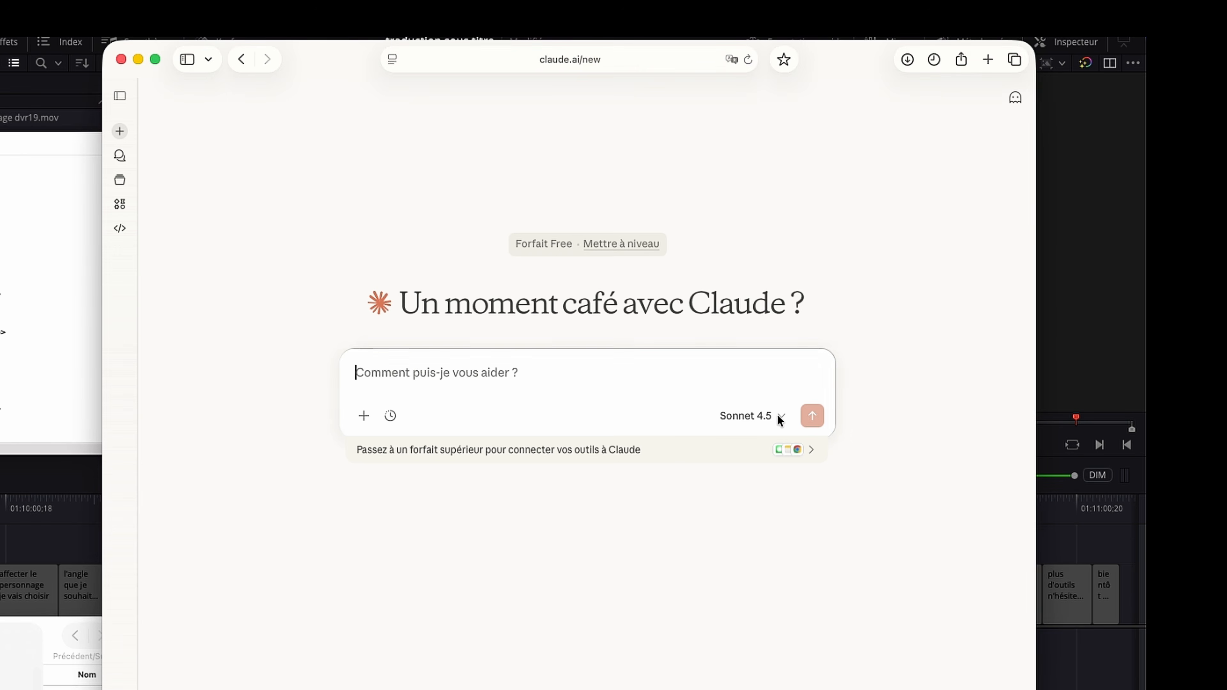
pyautogui.click(775, 417)
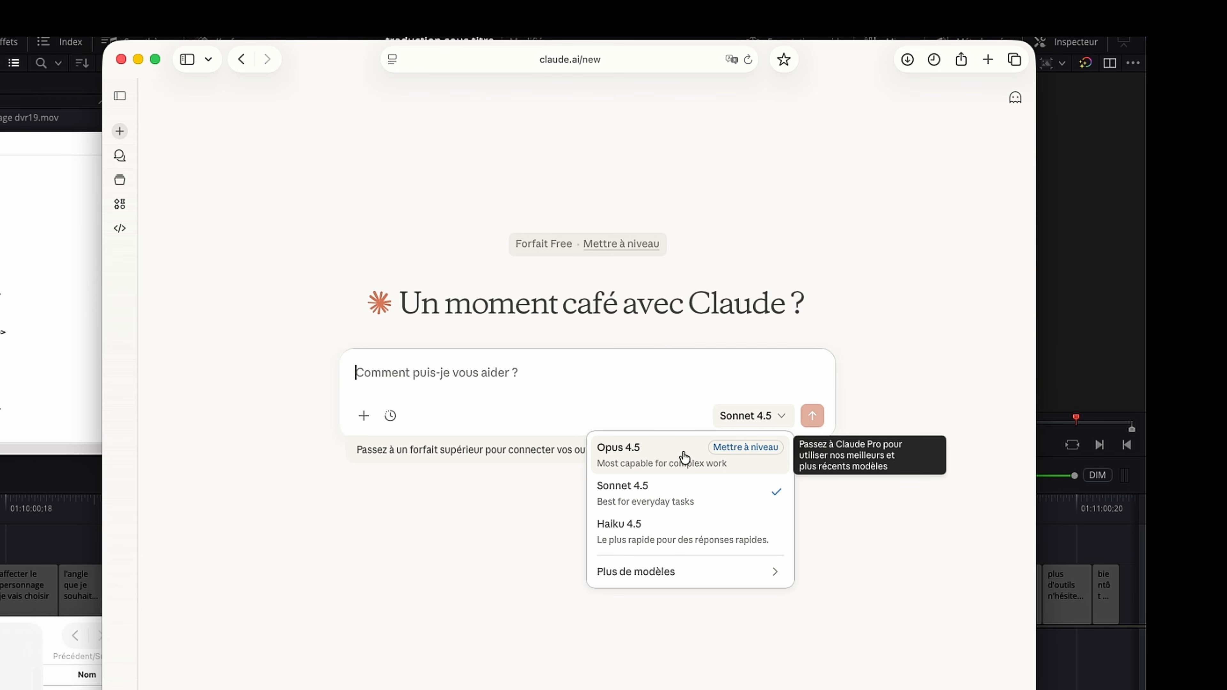
pyautogui.click(655, 494)
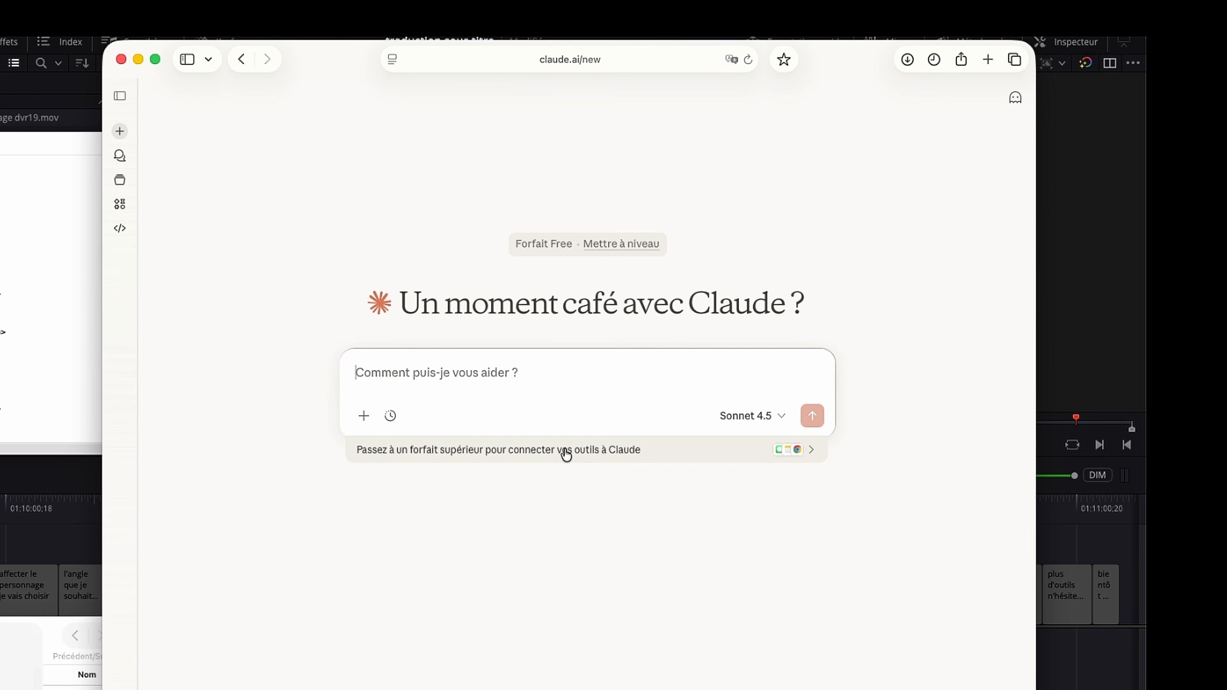
pyautogui.write("Peux tu traduire le contenu d'un fichier srt du français vers l'anglais")
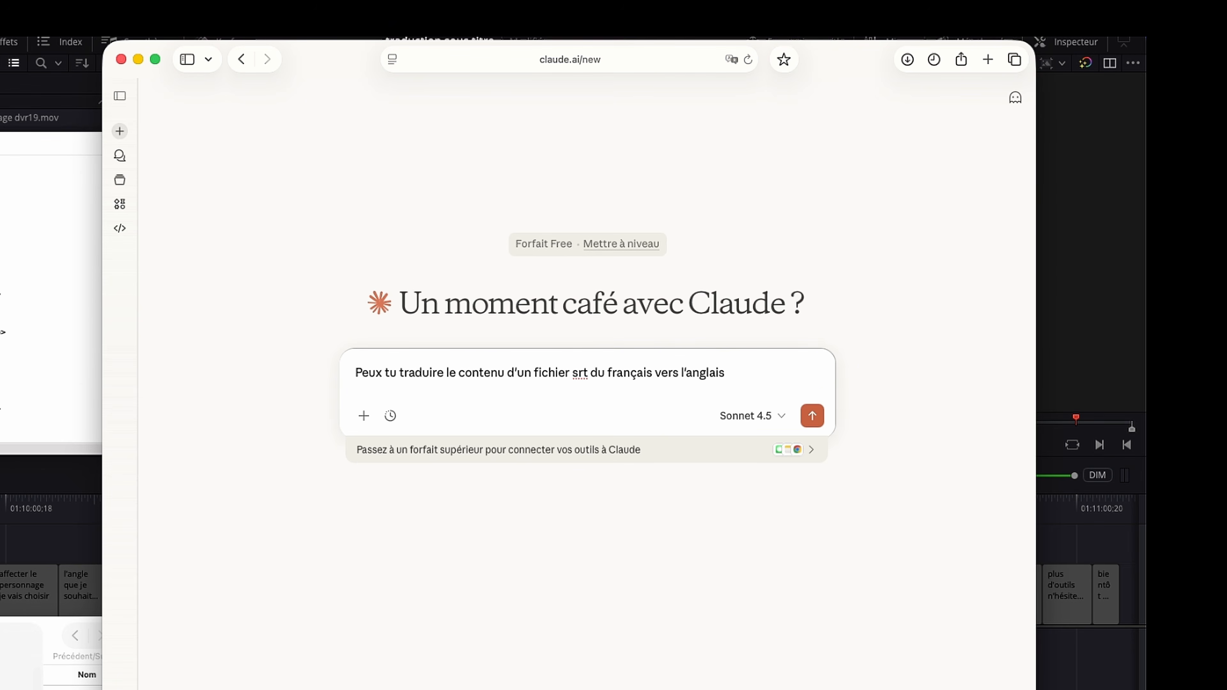
pyautogui.write(' ?')
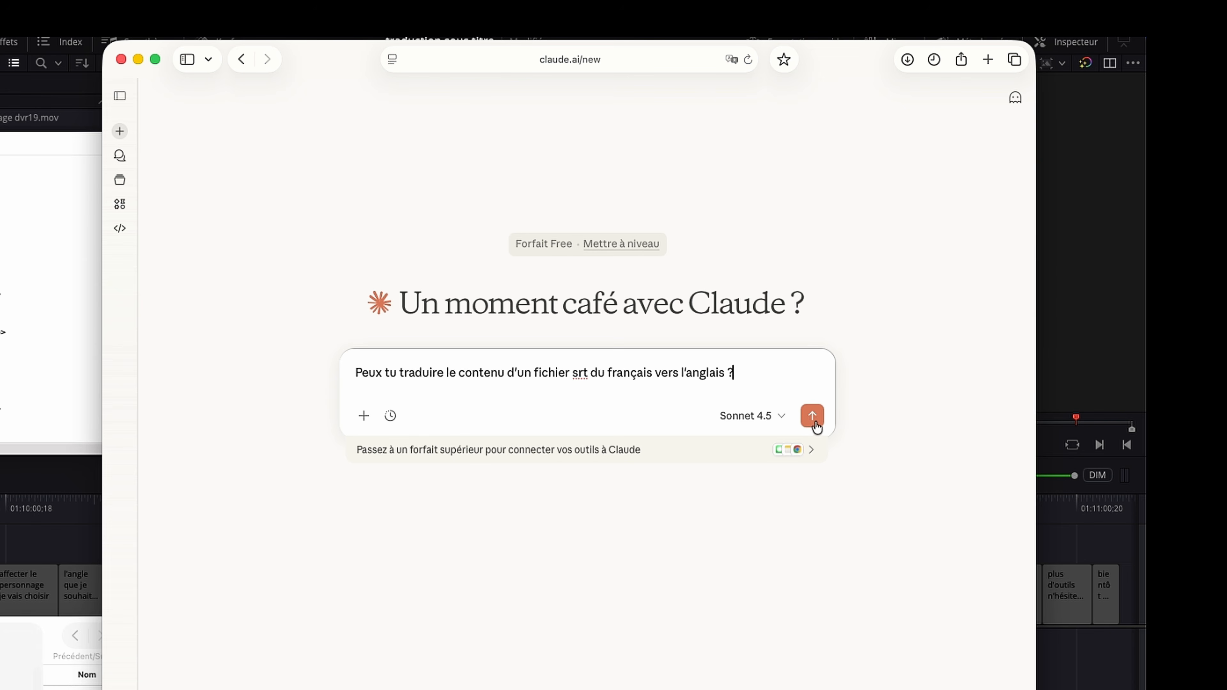
pyautogui.click(813, 417)
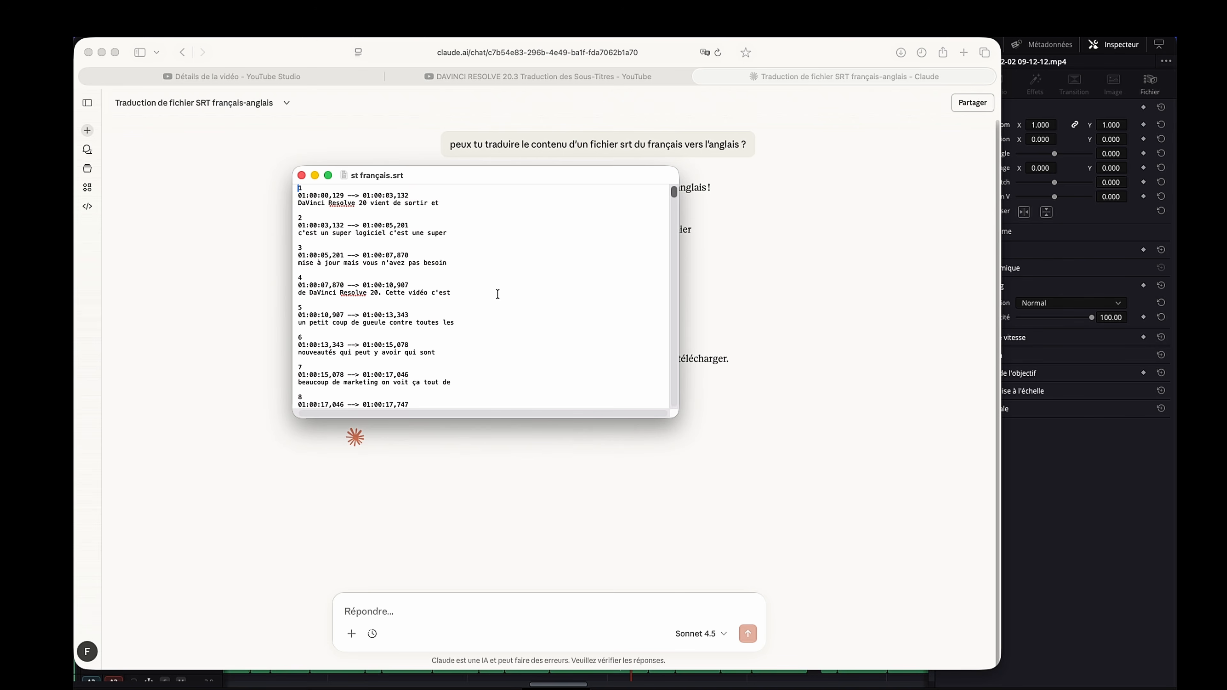
# Step: Copy the entire content of st français.srt and paste it into the Claude reply
pyautogui.press('super+a')
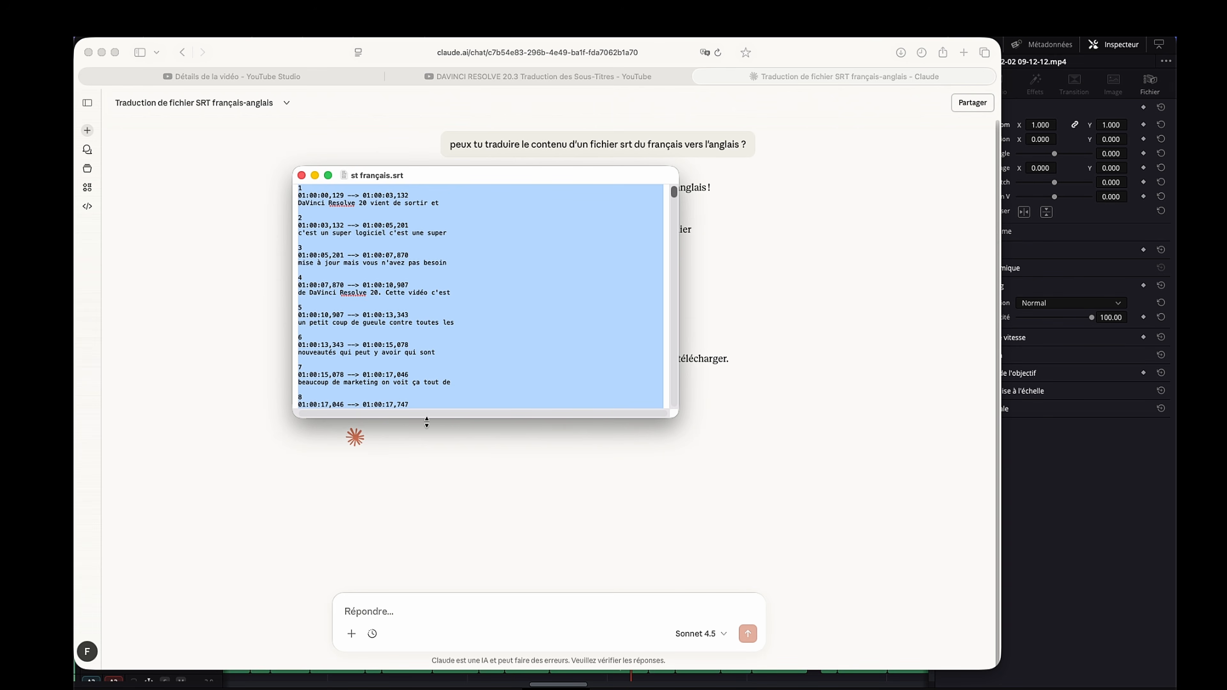
pyautogui.click(388, 611)
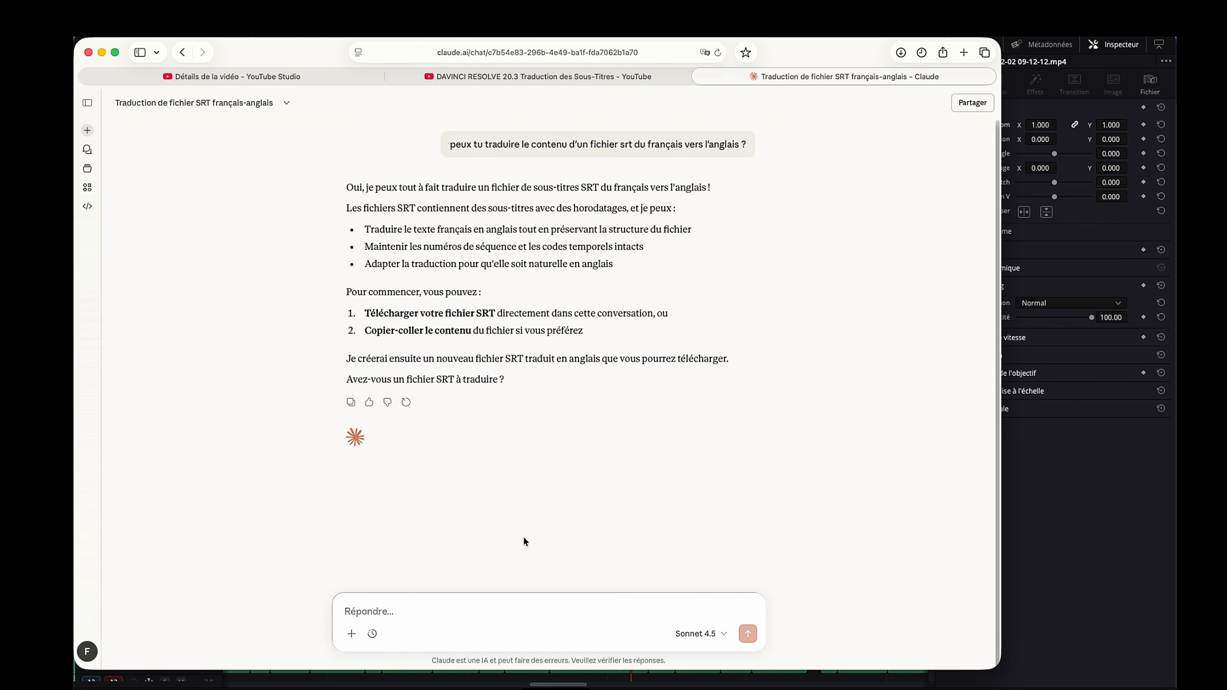
pyautogui.press('super+v')
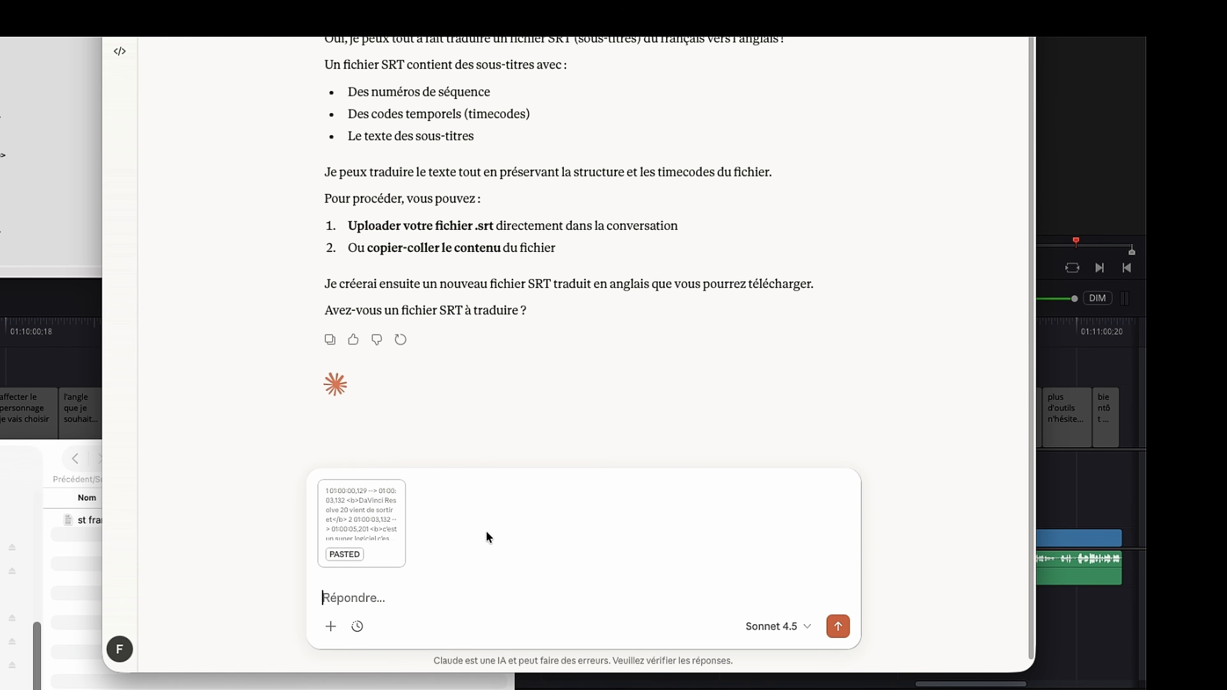
# Step: Add the message "voici le contenu du fichier srt à traduire" to the pasted text and send it
pyautogui.write('vcoi')
pyautogui.press('BackSpace')
pyautogui.press('BackSpace')
pyautogui.press('BackSpace')
pyautogui.write('oici le contenu du fichier srt à traduire')
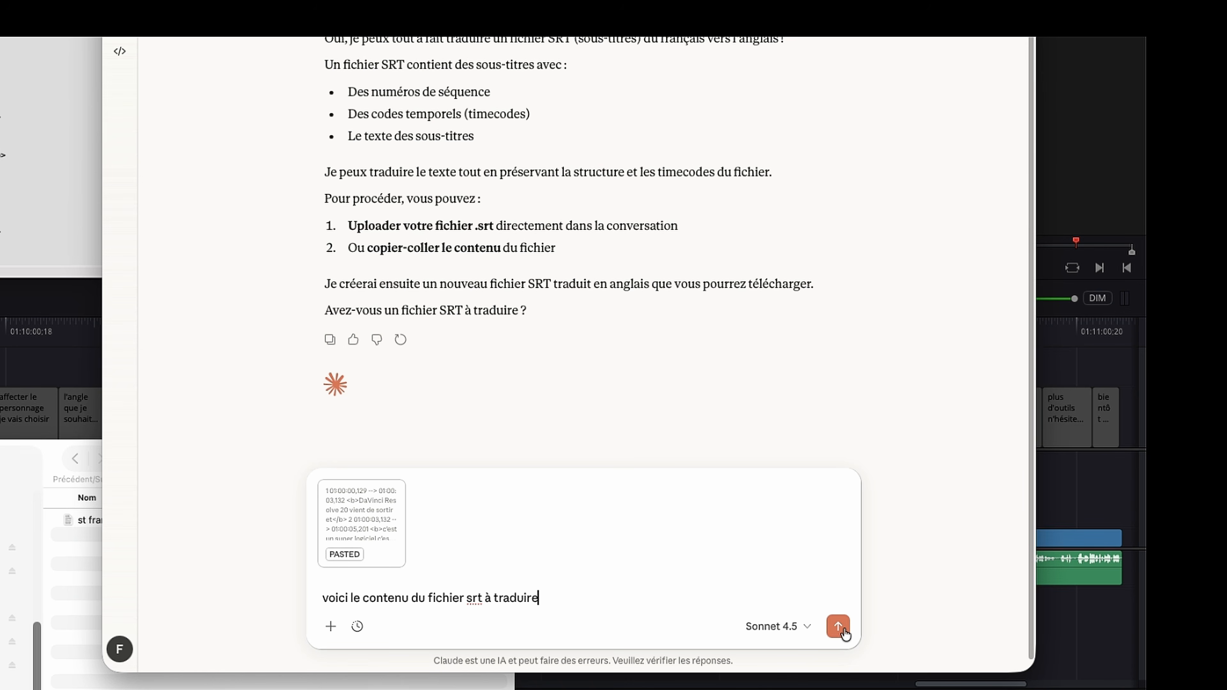
pyautogui.click(840, 628)
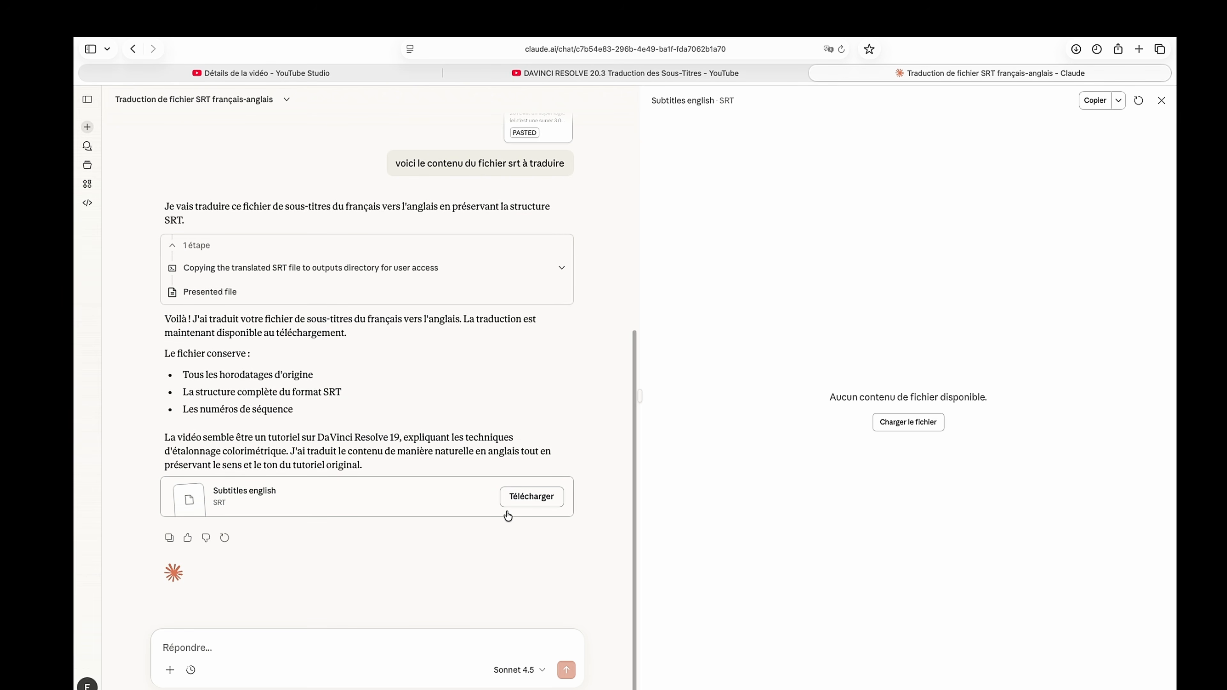
# Step: Download the translated English SRT file and move it into the sous titres folder
pyautogui.click(527, 499)
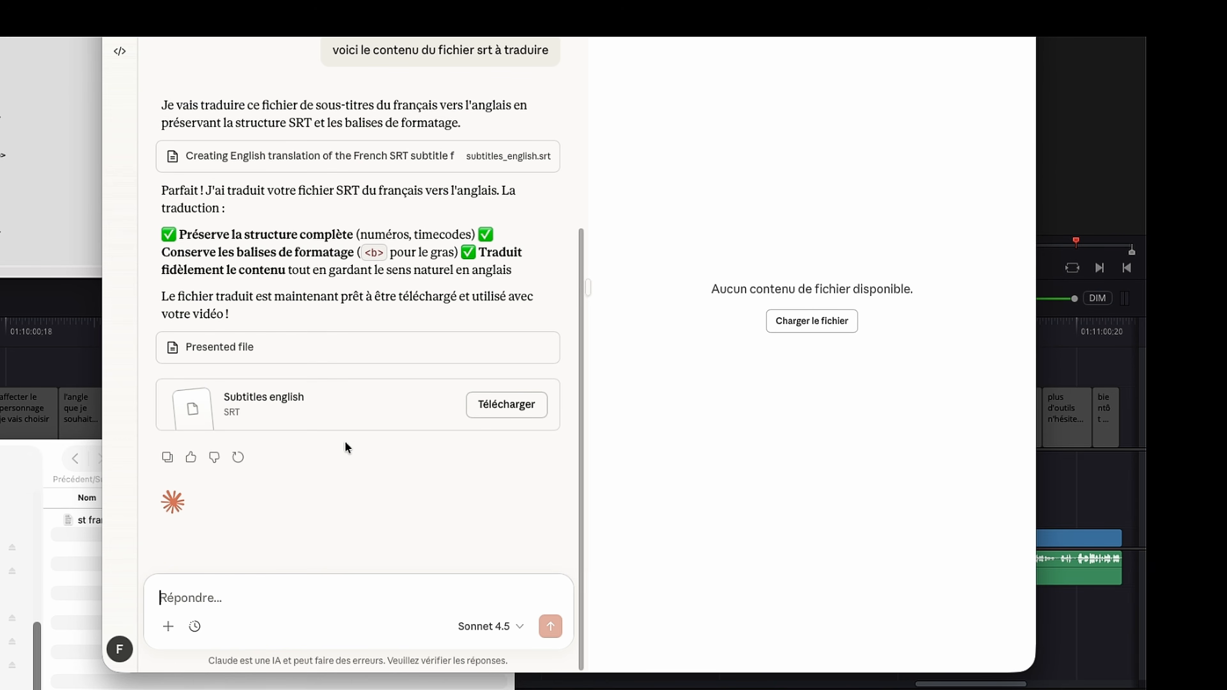
pyautogui.moveTo(0, 469); pyautogui.dragTo(113, 283)
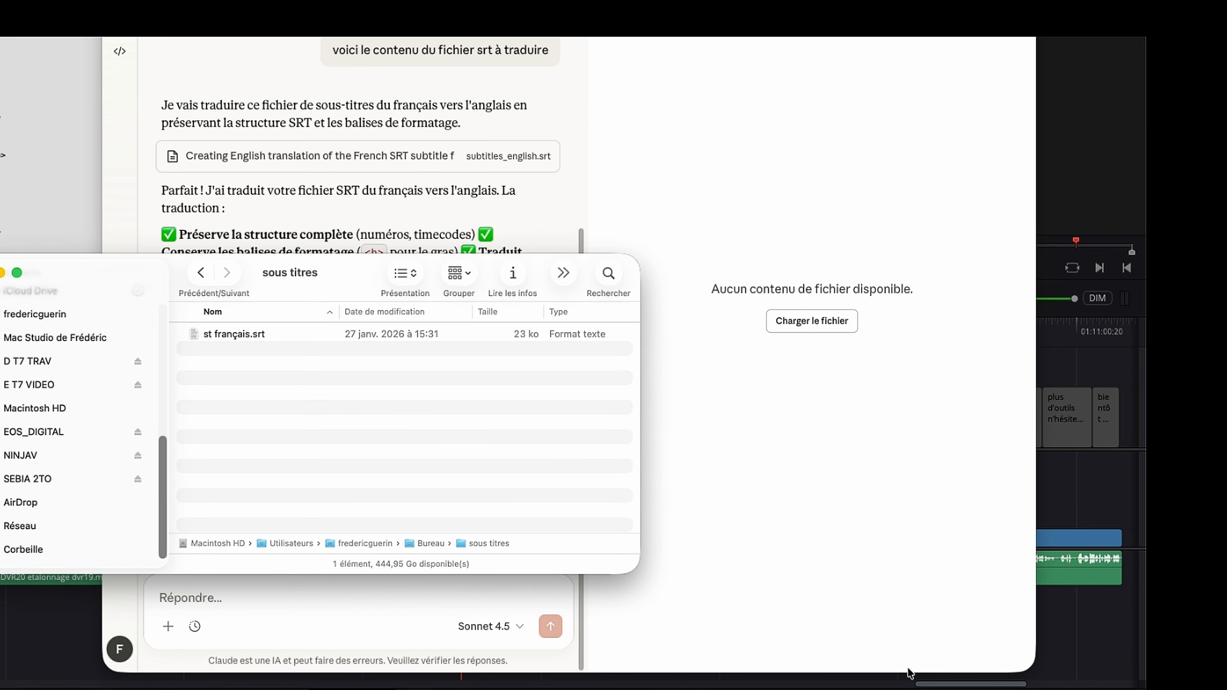
pyautogui.click(984, 676)
pyautogui.moveTo(310, 109); pyautogui.dragTo(263, 390)
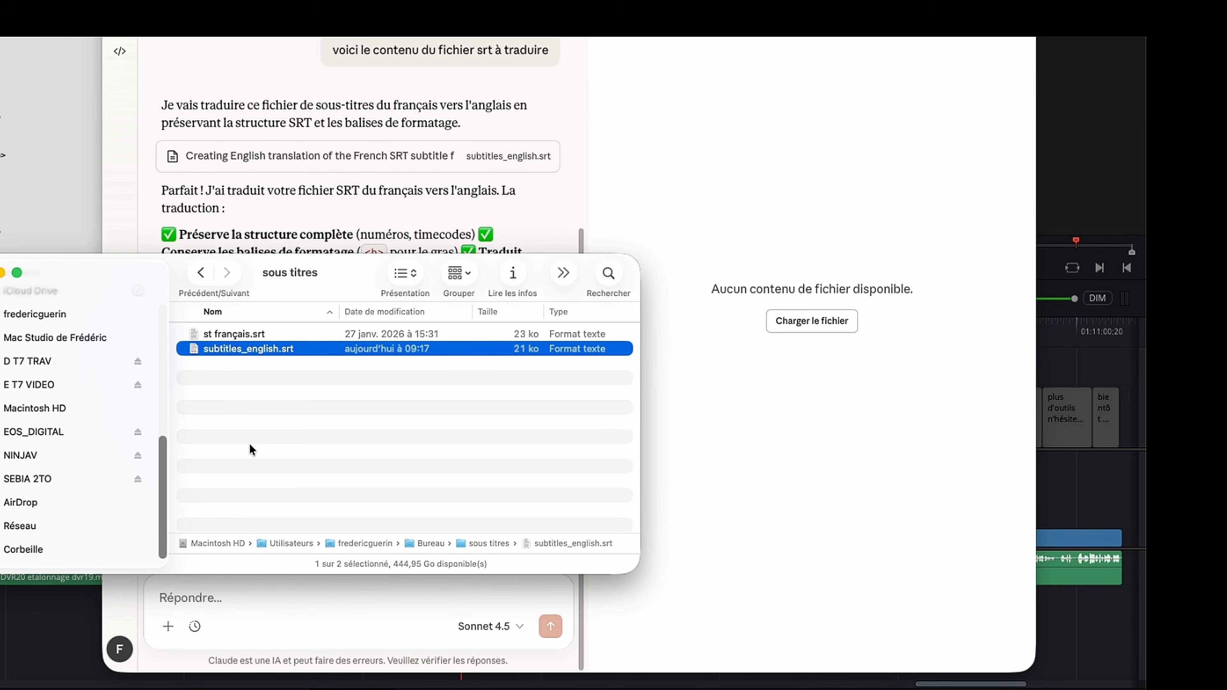
# Step: Rename the subtitles_english.srt file as "st anglais"
pyautogui.rightClick(319, 351)
pyautogui.click(375, 446)
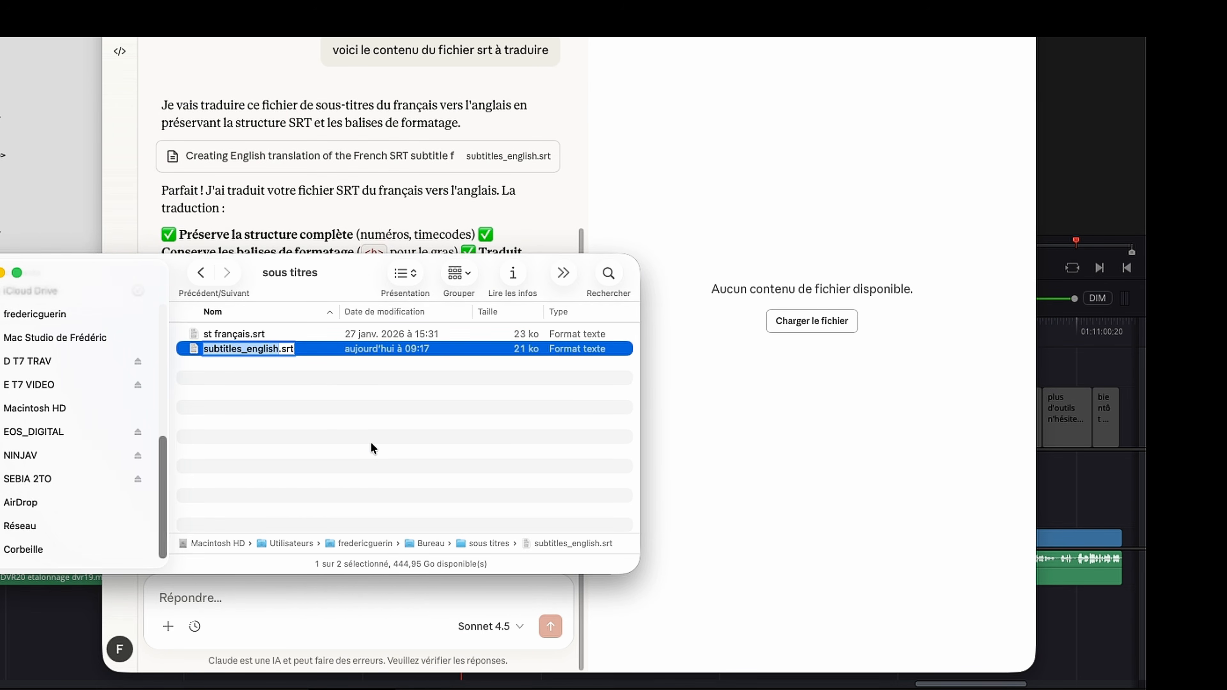
pyautogui.write('st anglais')
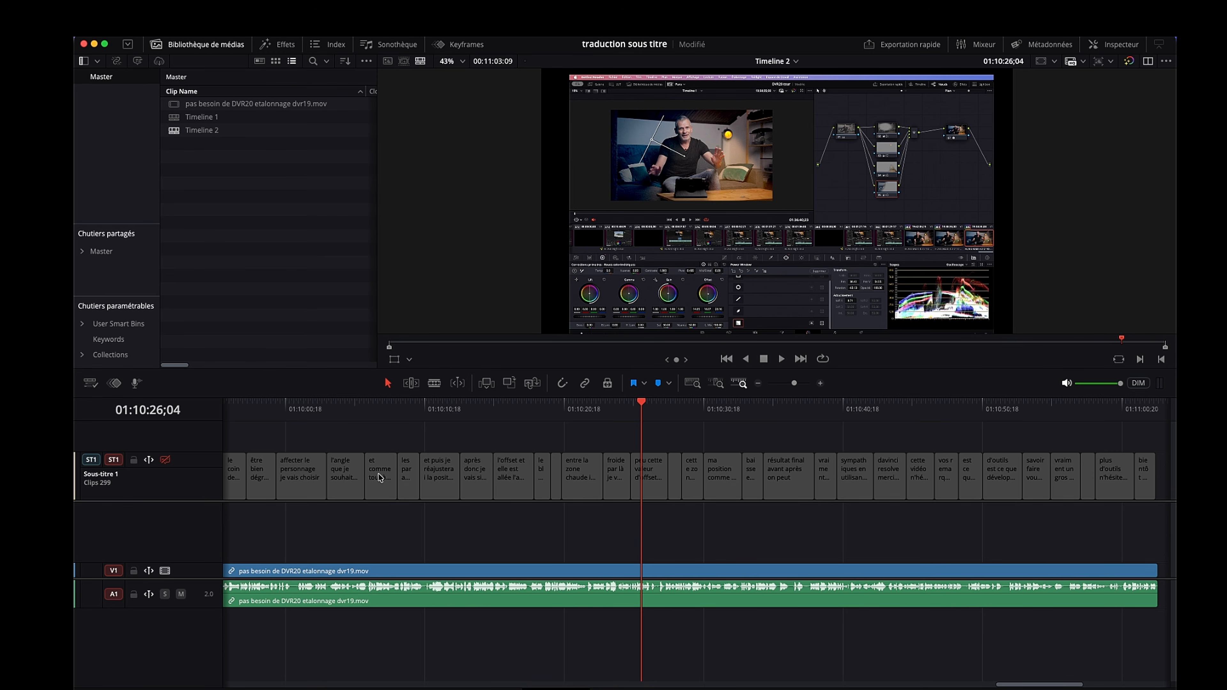
# Step: Import the subtitle file st anglais.srt from the sous titres folder into the media pool
pyautogui.rightClick(278, 221)
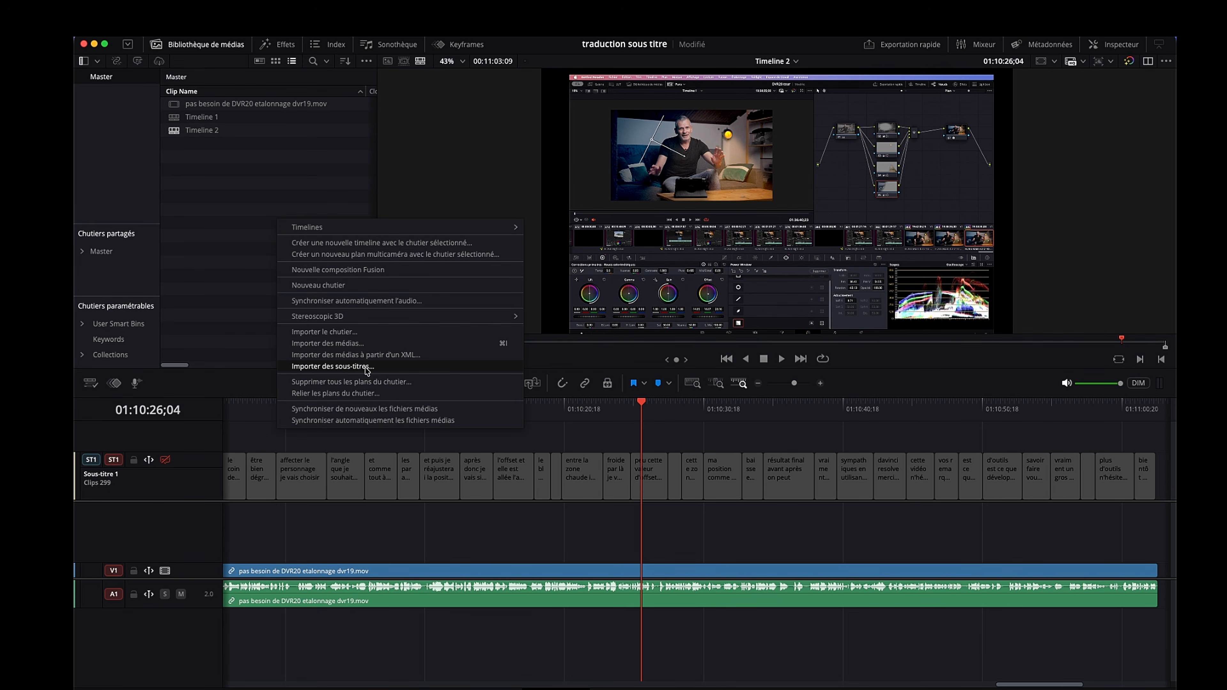
pyautogui.click(400, 372)
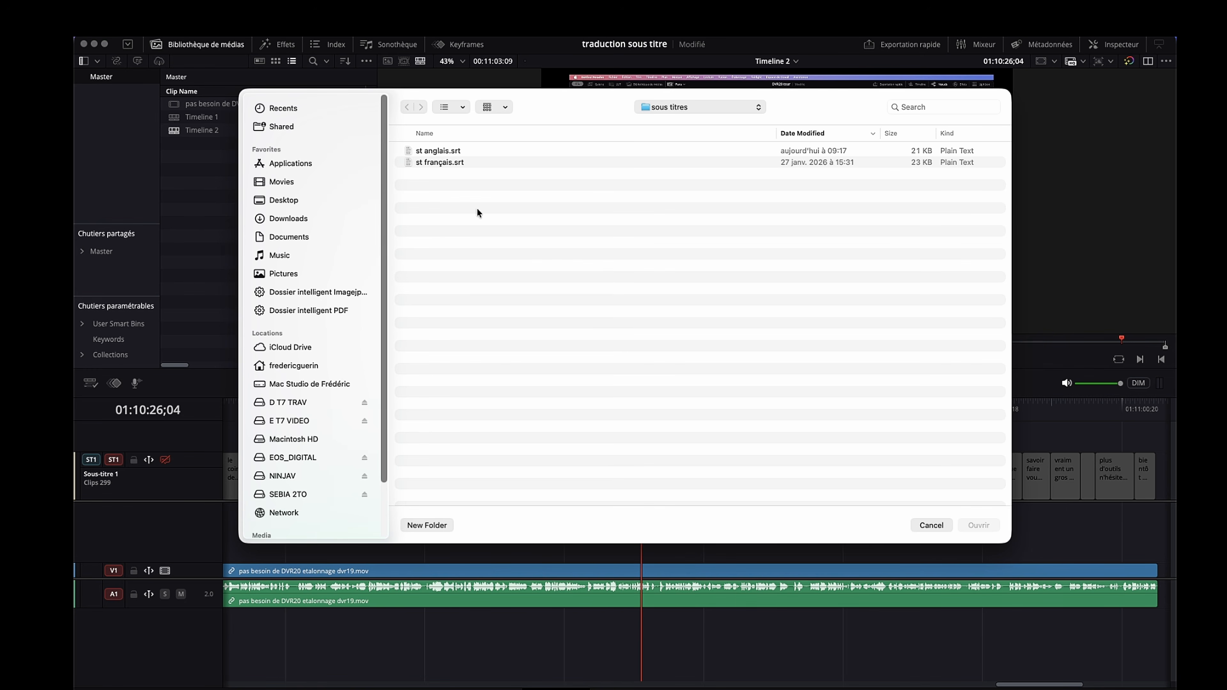
pyautogui.click(462, 154)
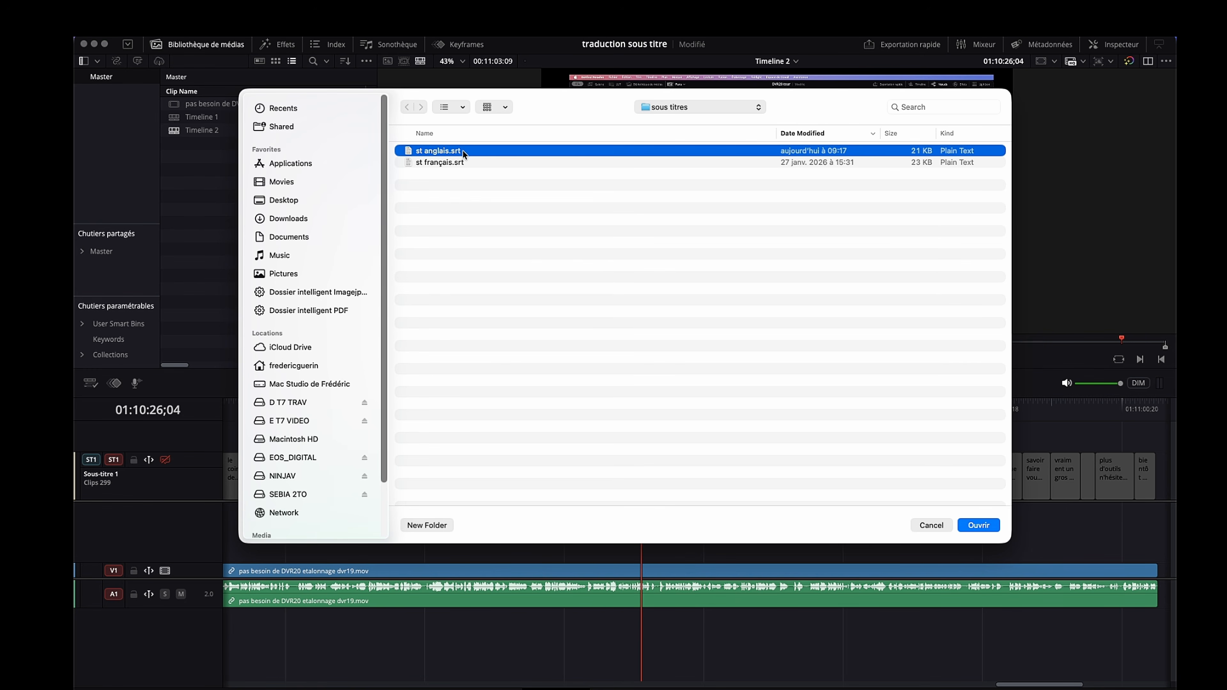
pyautogui.click(980, 526)
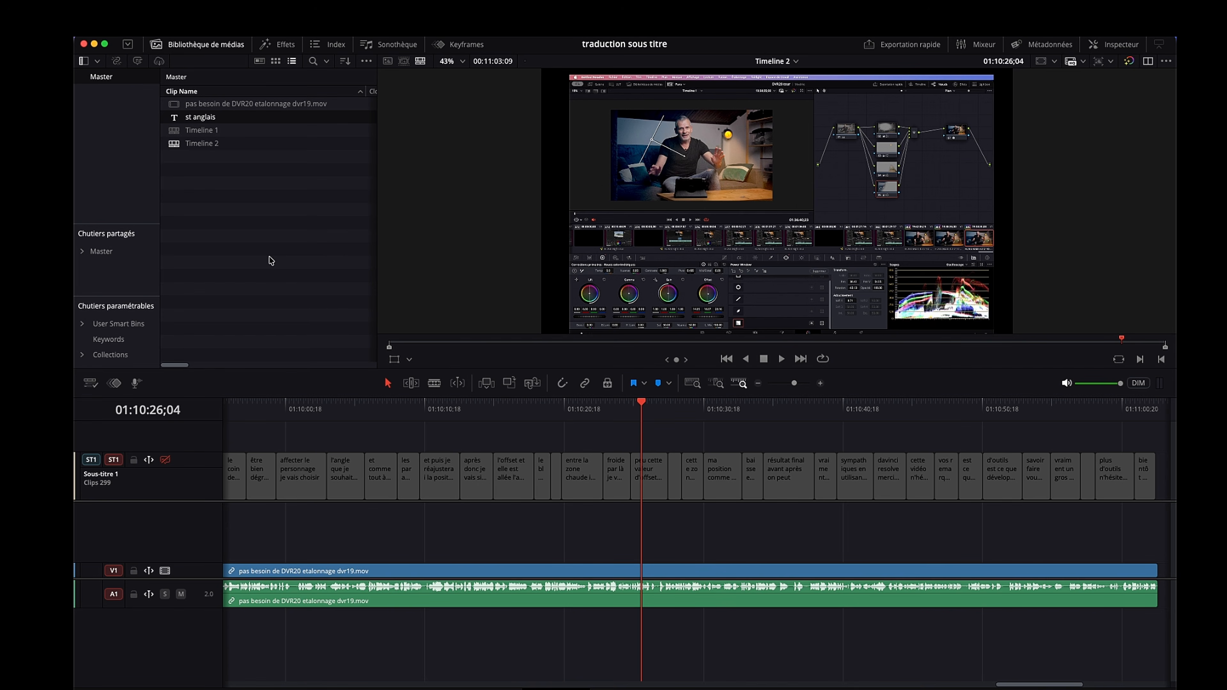
# Step: Add a second subtitle track above Sous-titre 1 and enable its display in the viewer
pyautogui.rightClick(189, 439)
pyautogui.click(261, 446)
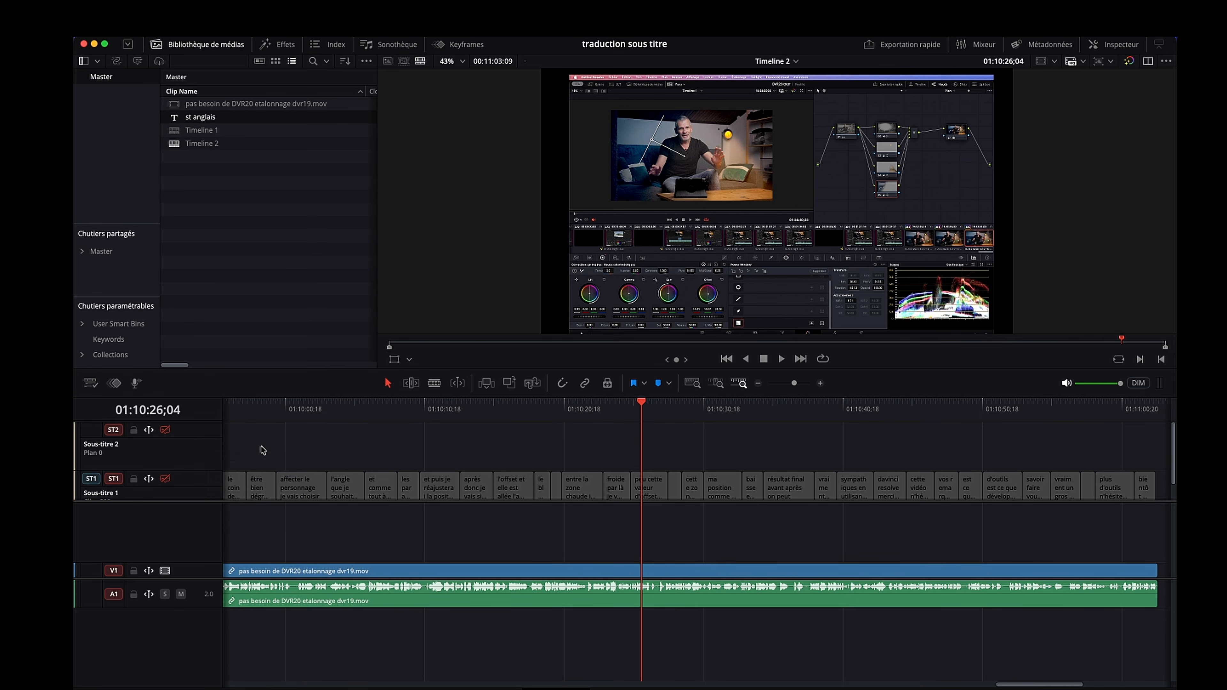
pyautogui.click(165, 431)
# Step: Insert the st anglais subtitles into Timeline 2 using their timecode
pyautogui.rightClick(272, 122)
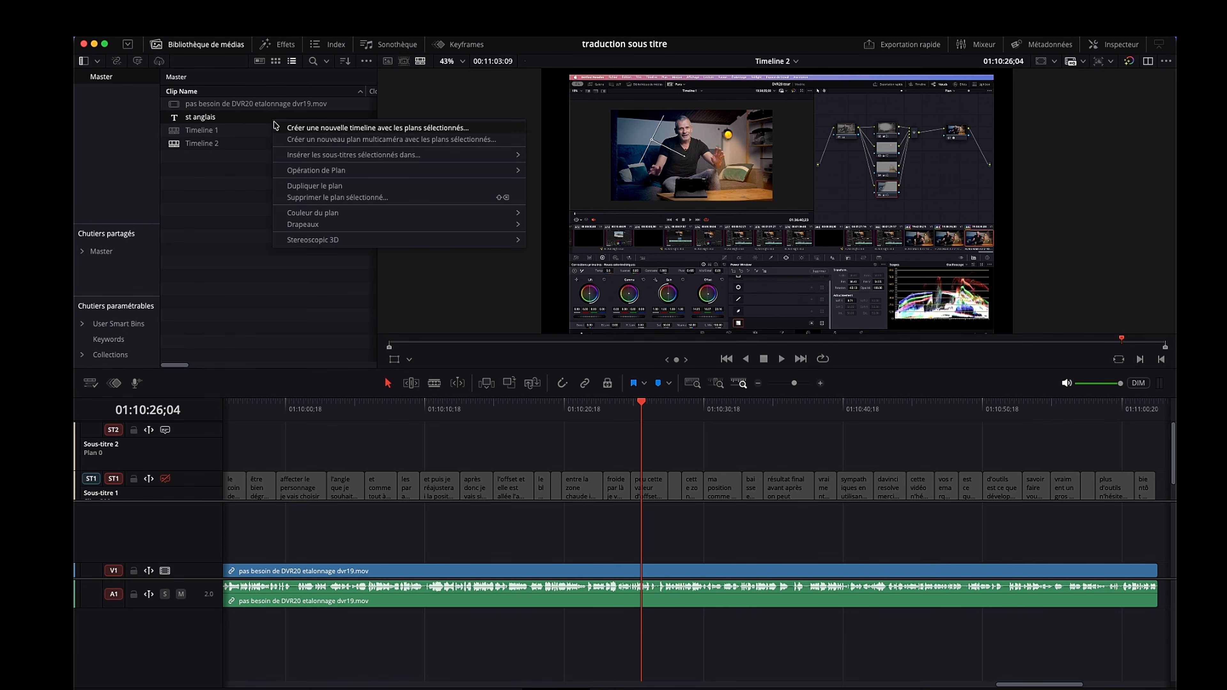
pyautogui.moveTo(411, 154)
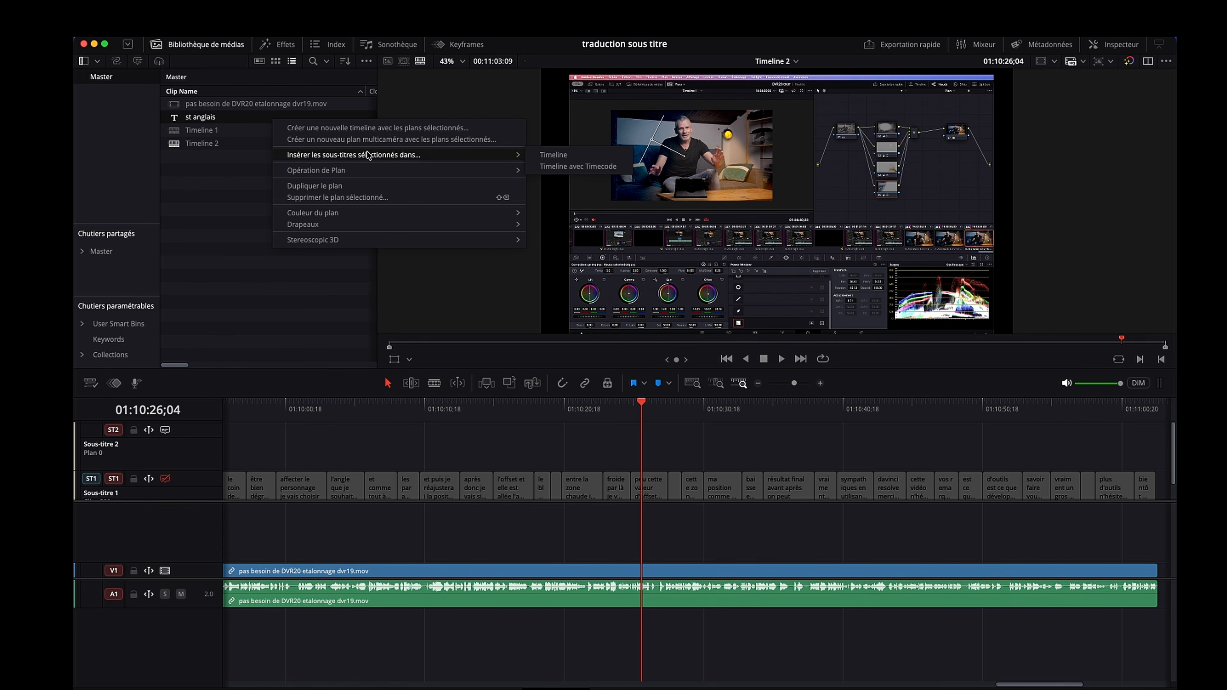
pyautogui.click(579, 167)
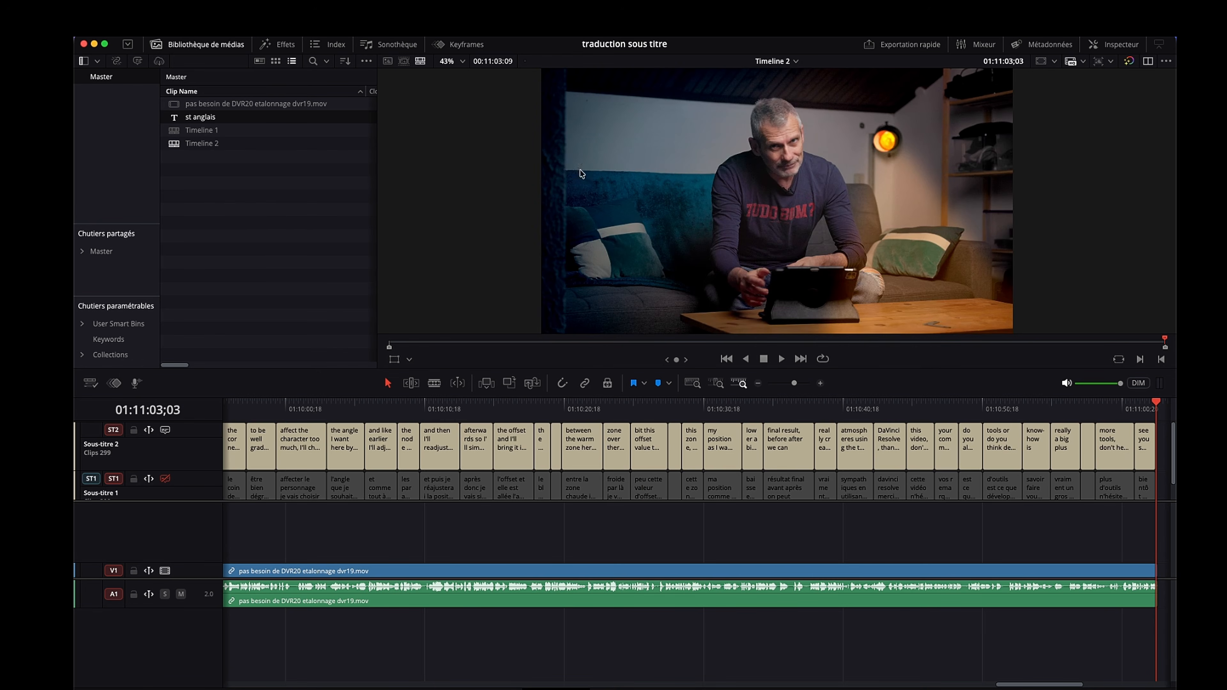
# Step: Mute the audio and scrub through the timeline to check the English subtitles against the French ones and the picture
pyautogui.moveTo(462, 402); pyautogui.dragTo(298, 415)
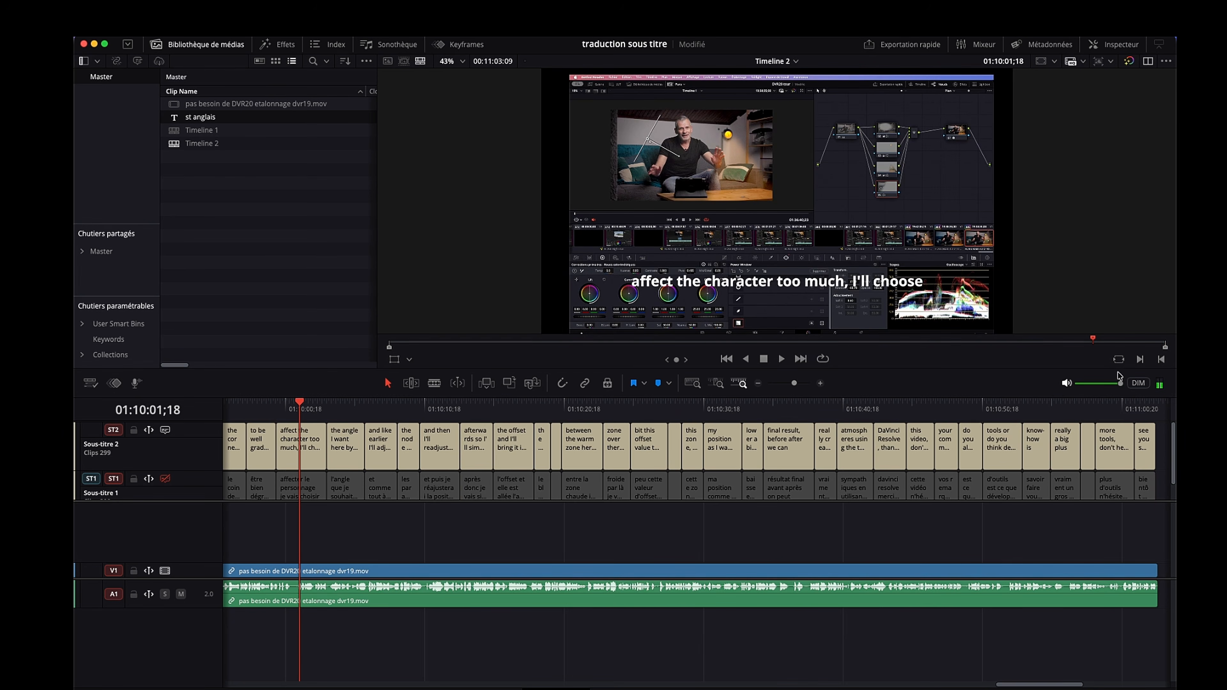
pyautogui.click(1066, 383)
pyautogui.moveTo(284, 410); pyautogui.dragTo(816, 394)
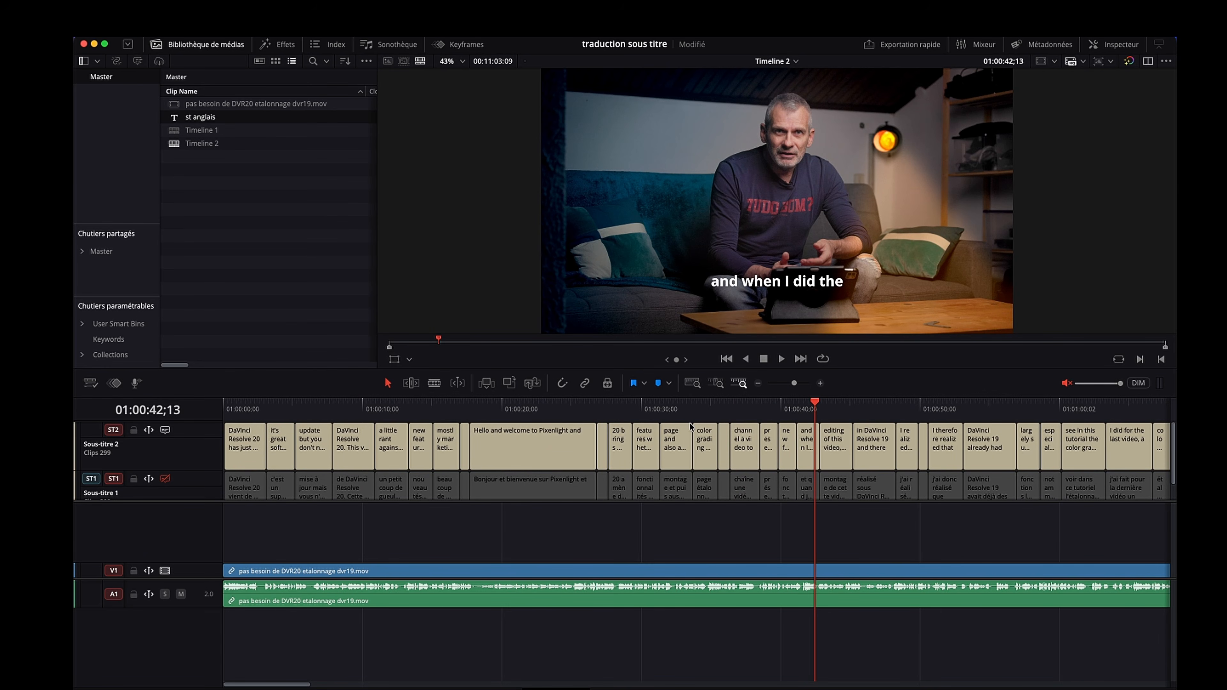
pyautogui.moveTo(814, 404); pyautogui.dragTo(575, 402)
pyautogui.moveTo(471, 447); pyautogui.dragTo(580, 450)
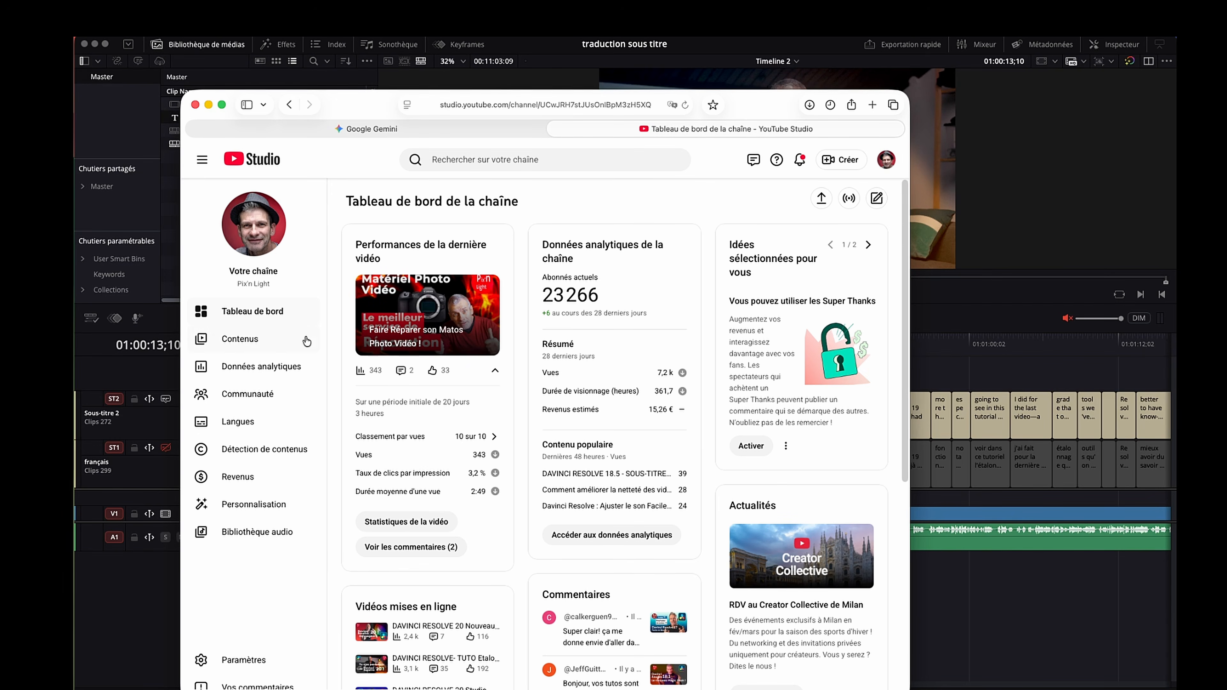
# Step: Switch to YouTube Studio and open the subtitle editor of the video "DAVINCI RESOLVE- TUTO Etalonnage Créatif"
pyautogui.click(255, 338)
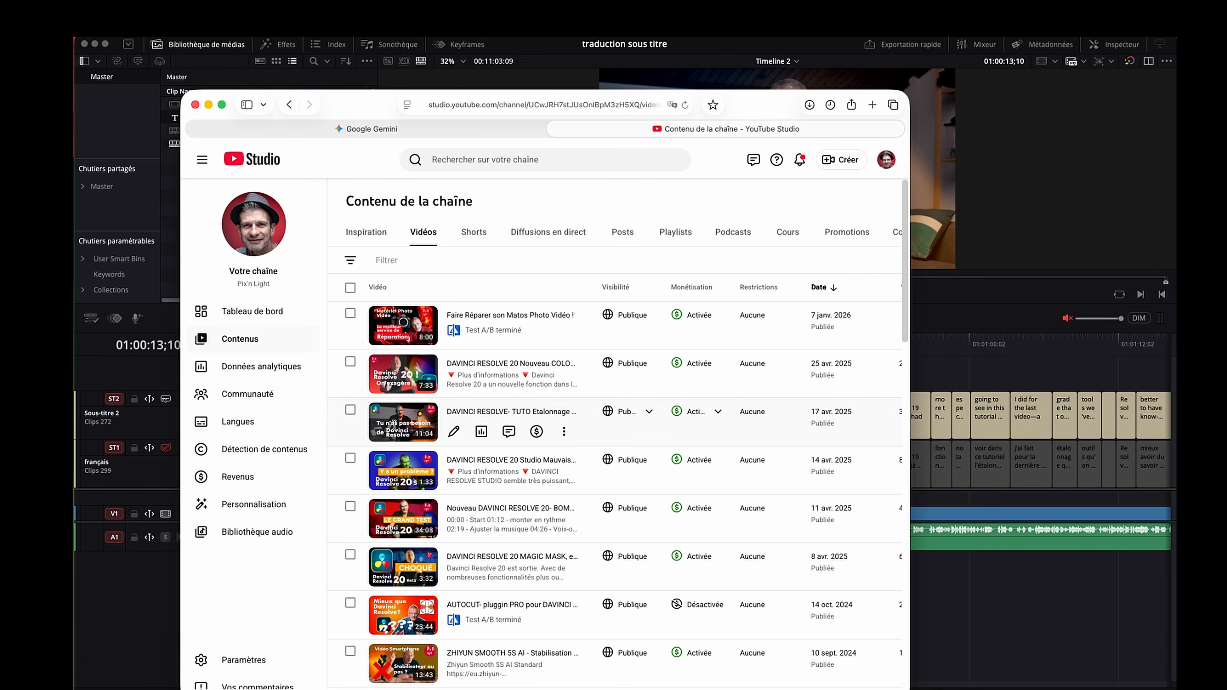
pyautogui.click(455, 432)
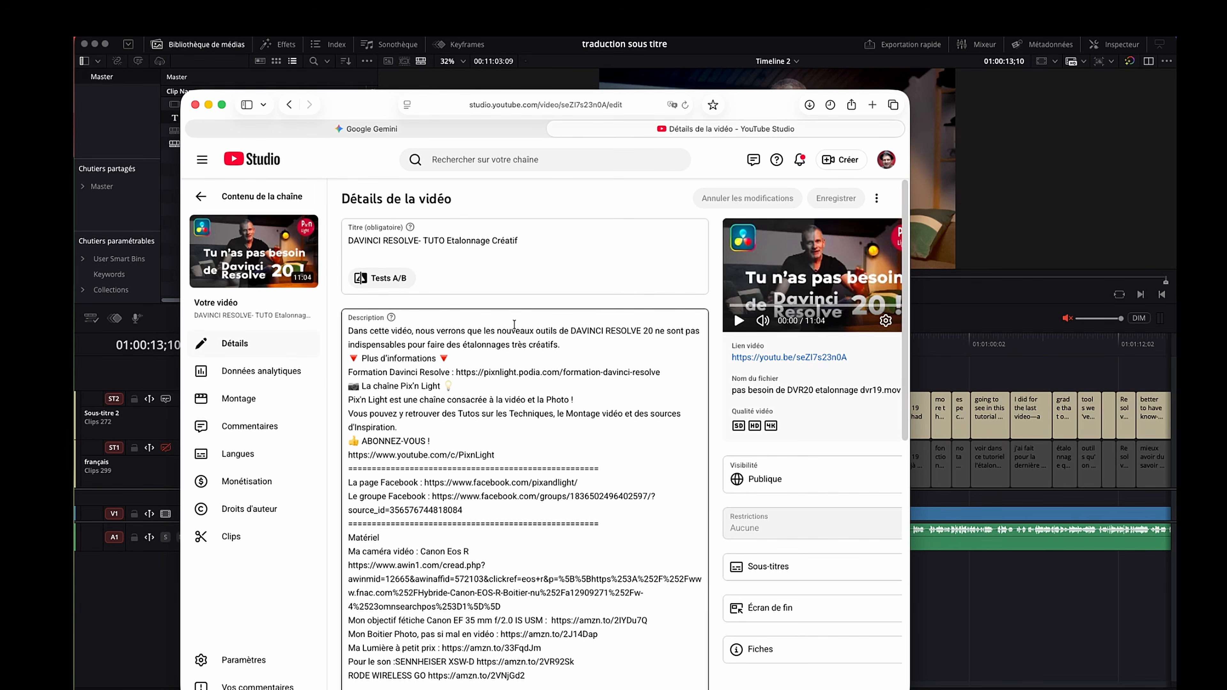
pyautogui.click(768, 570)
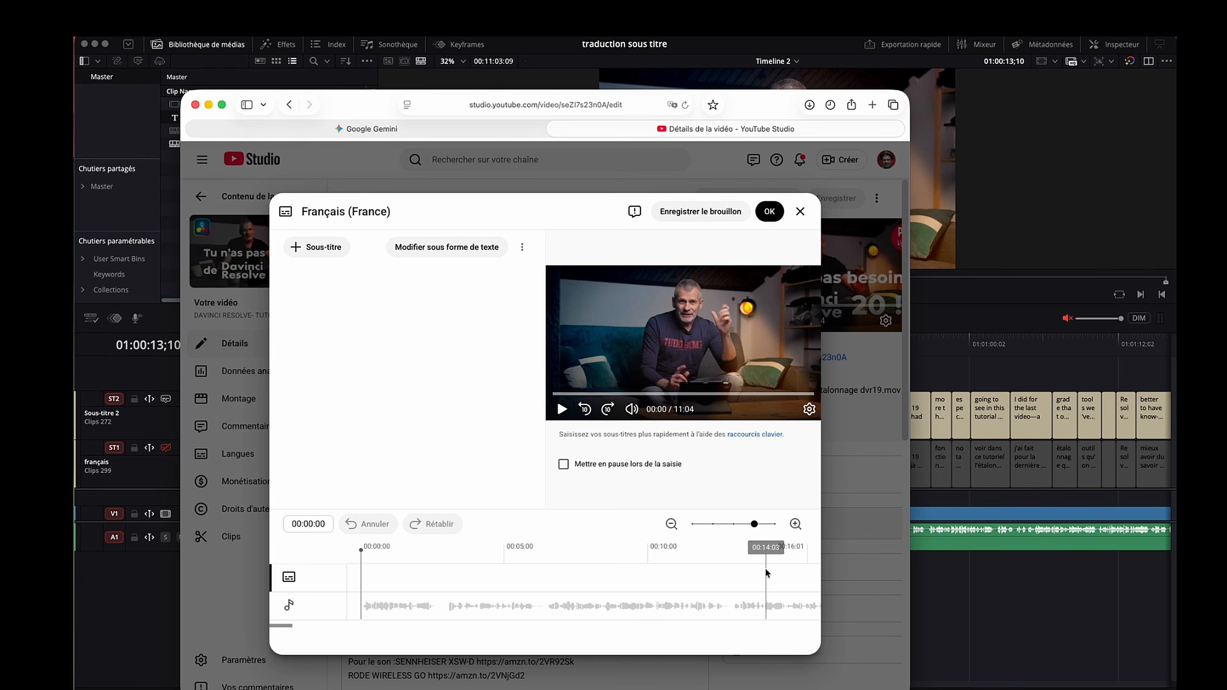
# Step: Upload st français.srt with synchronisation data as the video's Français (France) subtitles
pyautogui.click(522, 247)
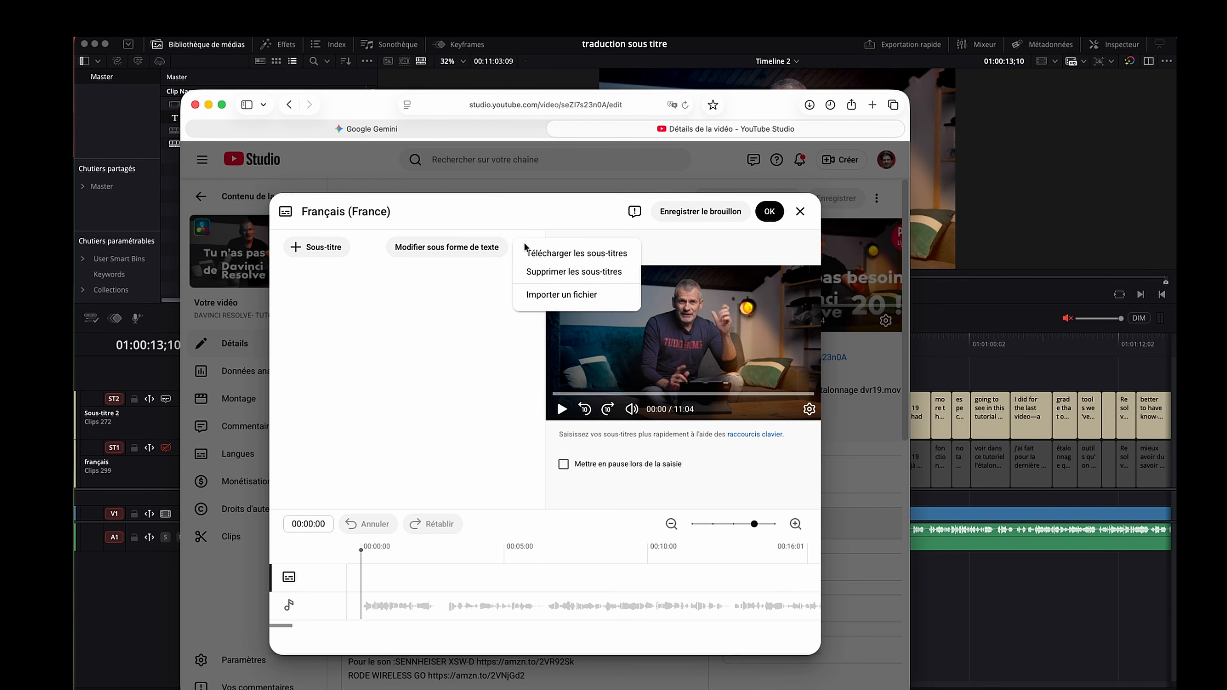
pyautogui.click(541, 253)
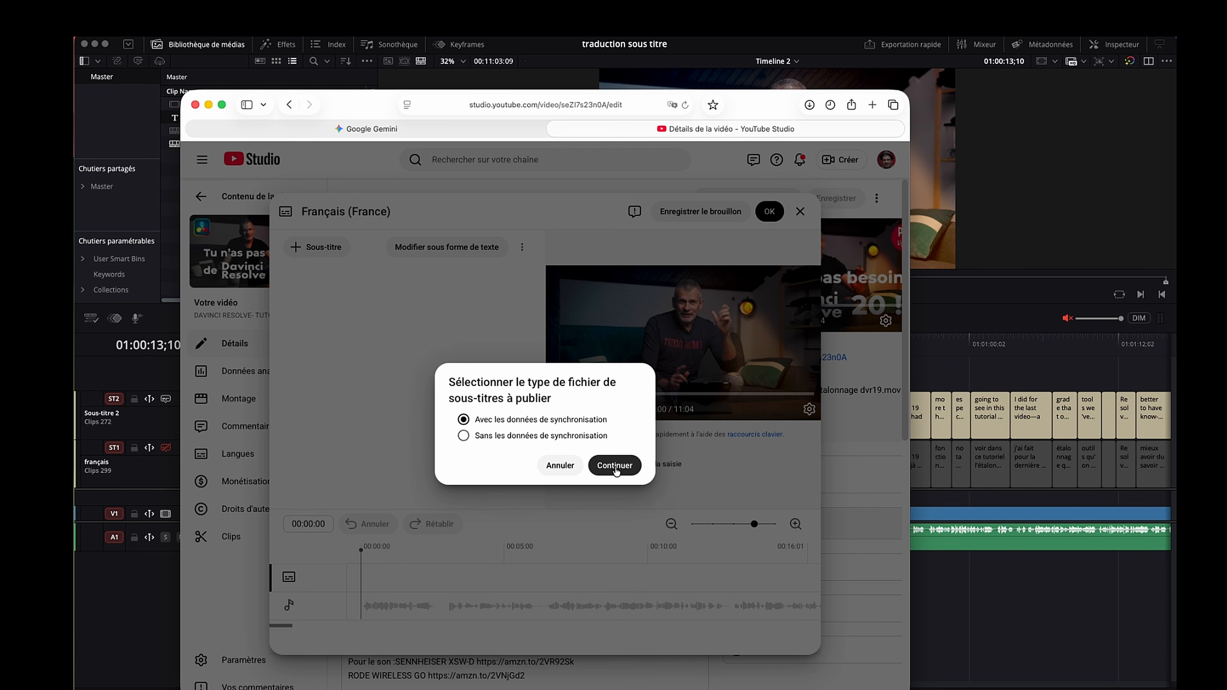
pyautogui.click(615, 465)
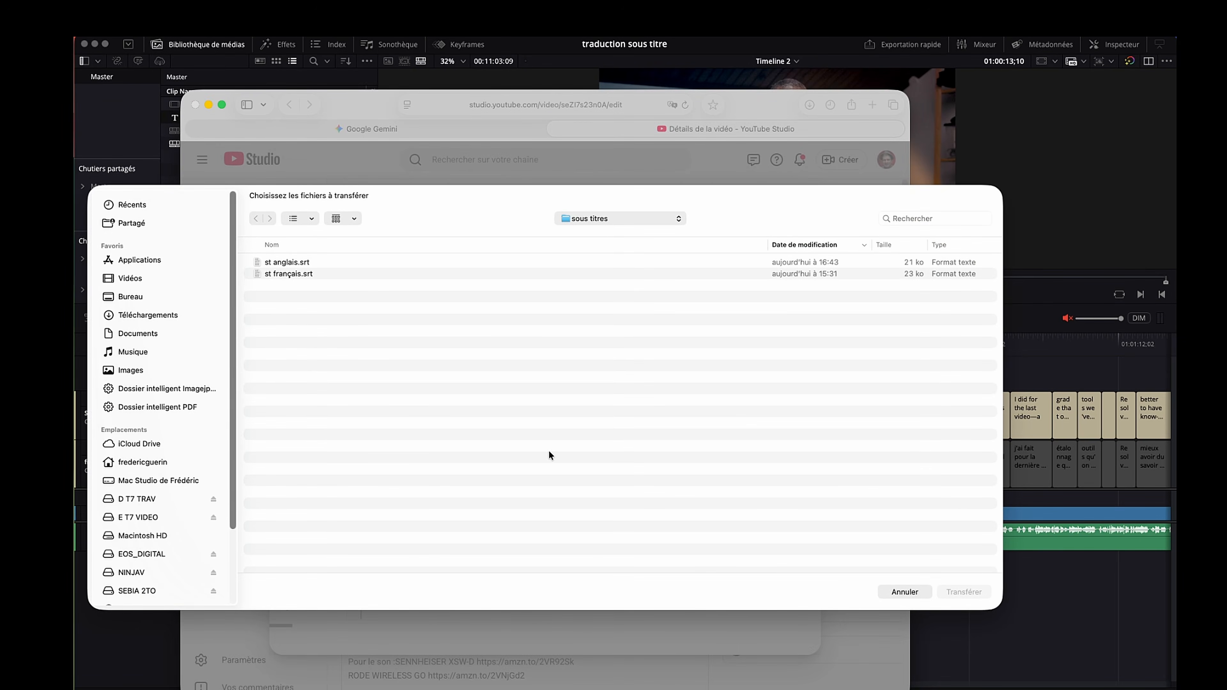
pyautogui.click(292, 276)
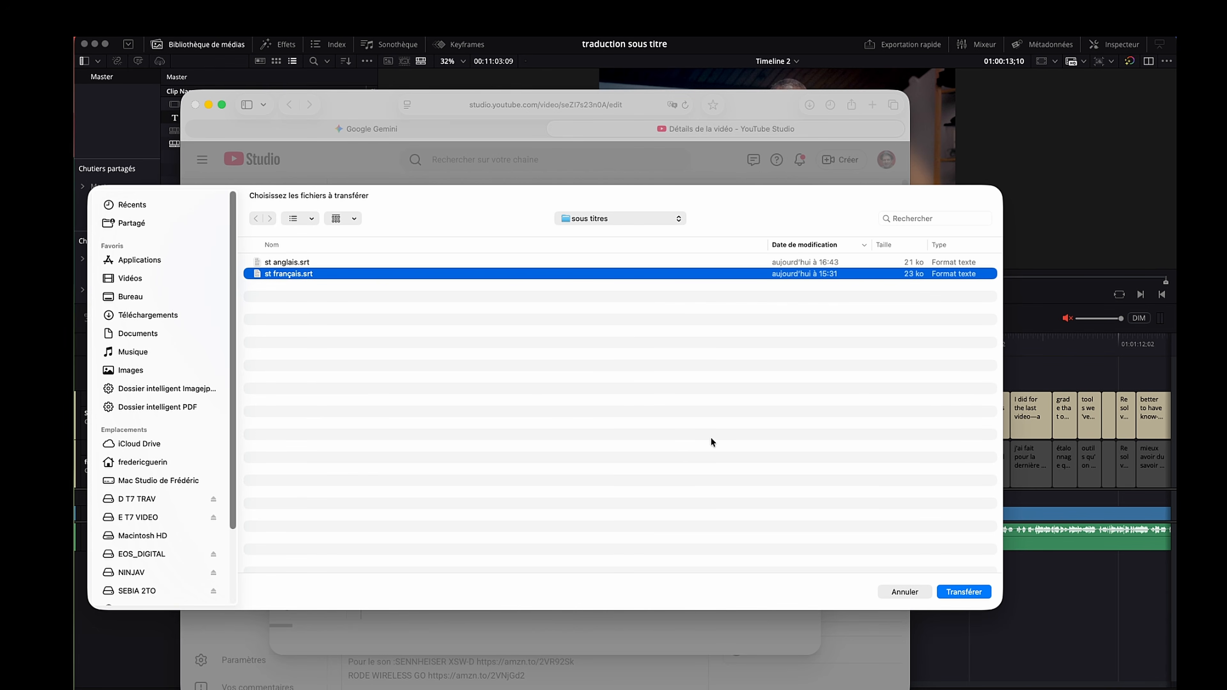
pyautogui.click(957, 592)
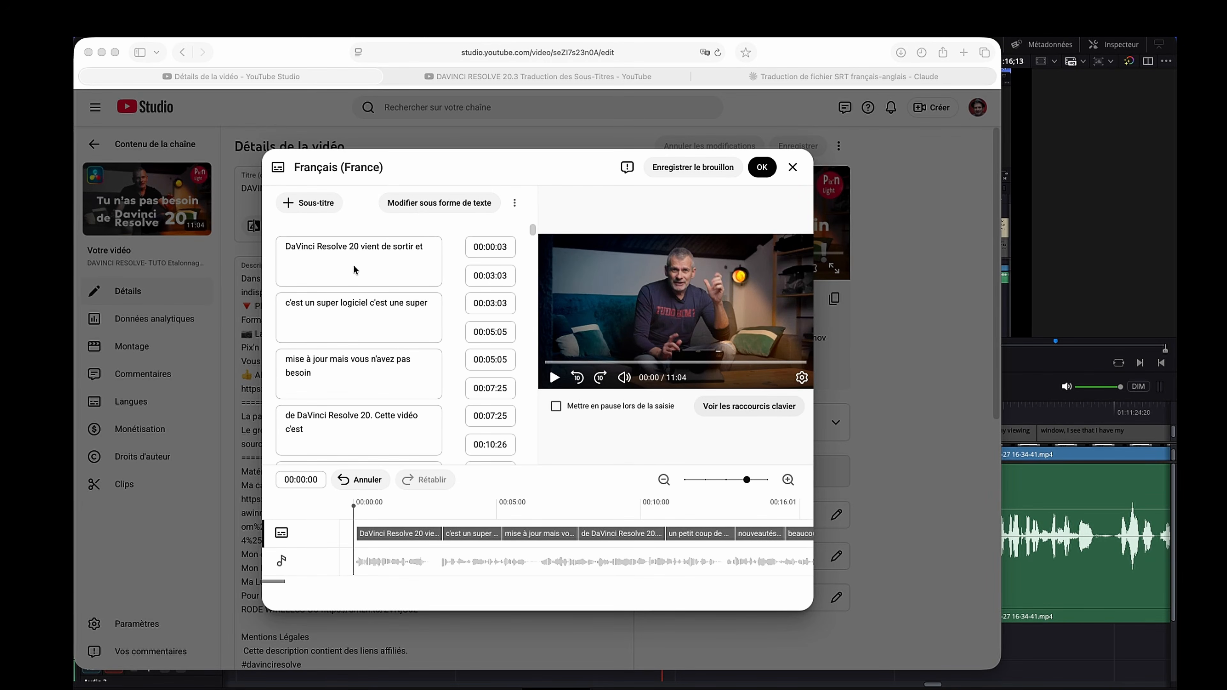
# Step: Check the French subtitles in the list and at several points of the video preview, and validate them
pyautogui.scroll(-8, 355, 280)
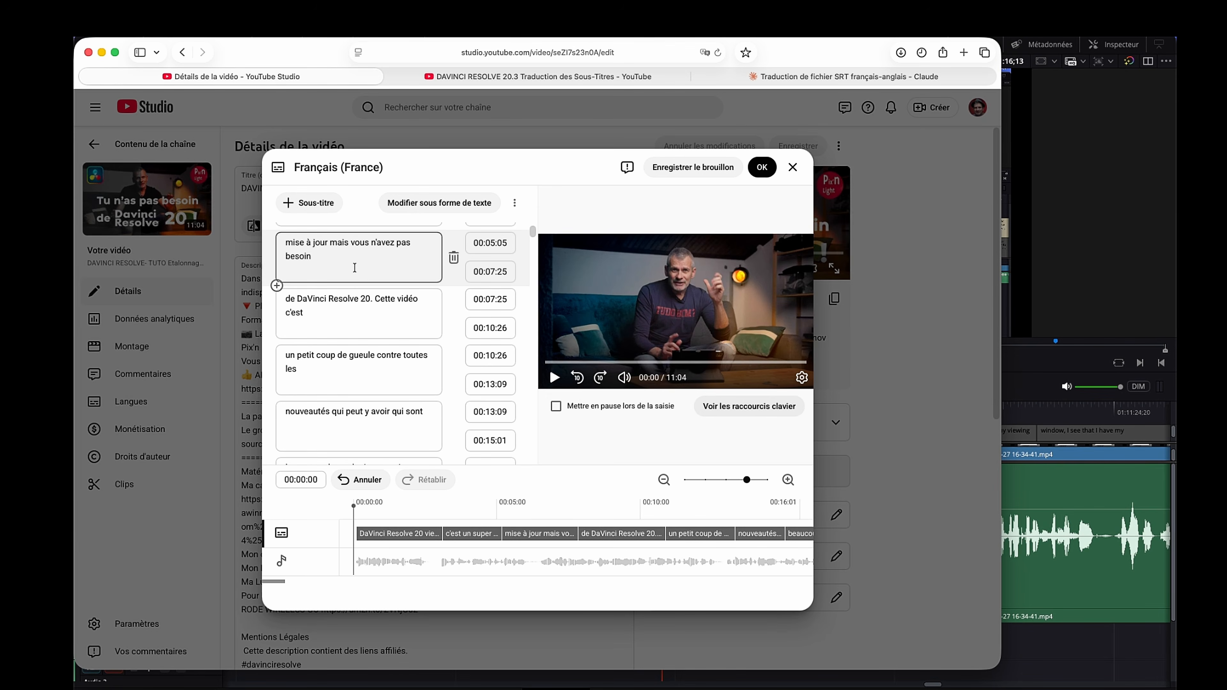
pyautogui.scroll(8, 355, 290)
pyautogui.click(551, 362)
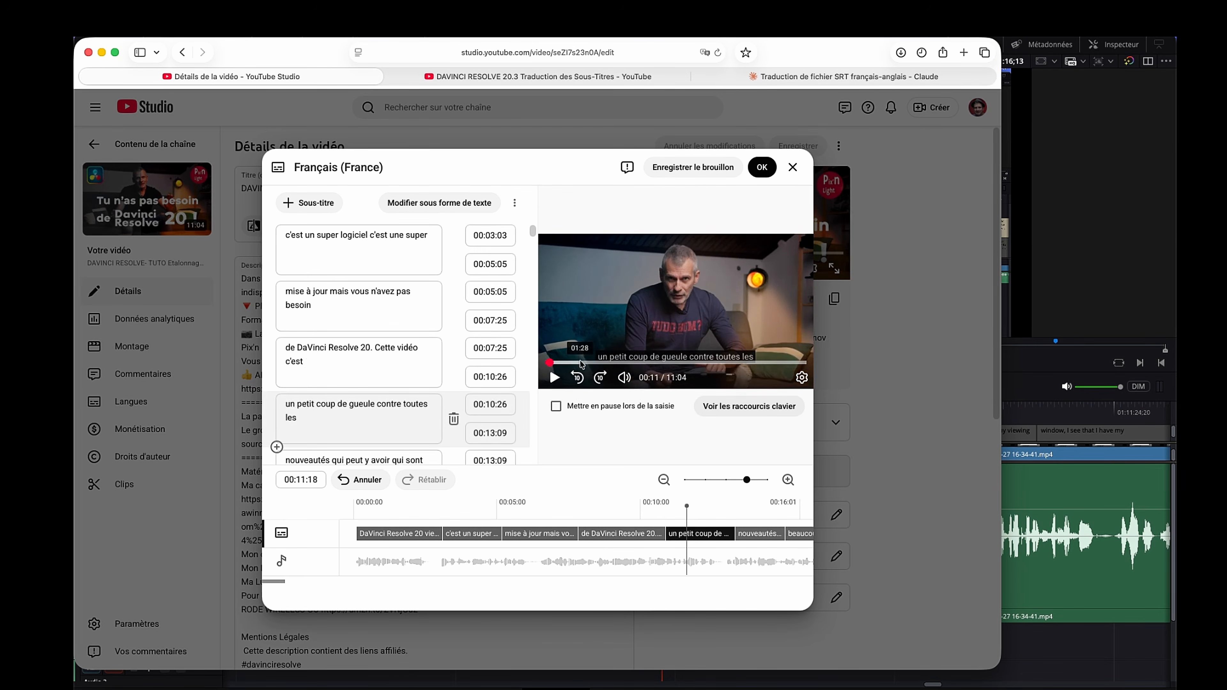
pyautogui.click(557, 363)
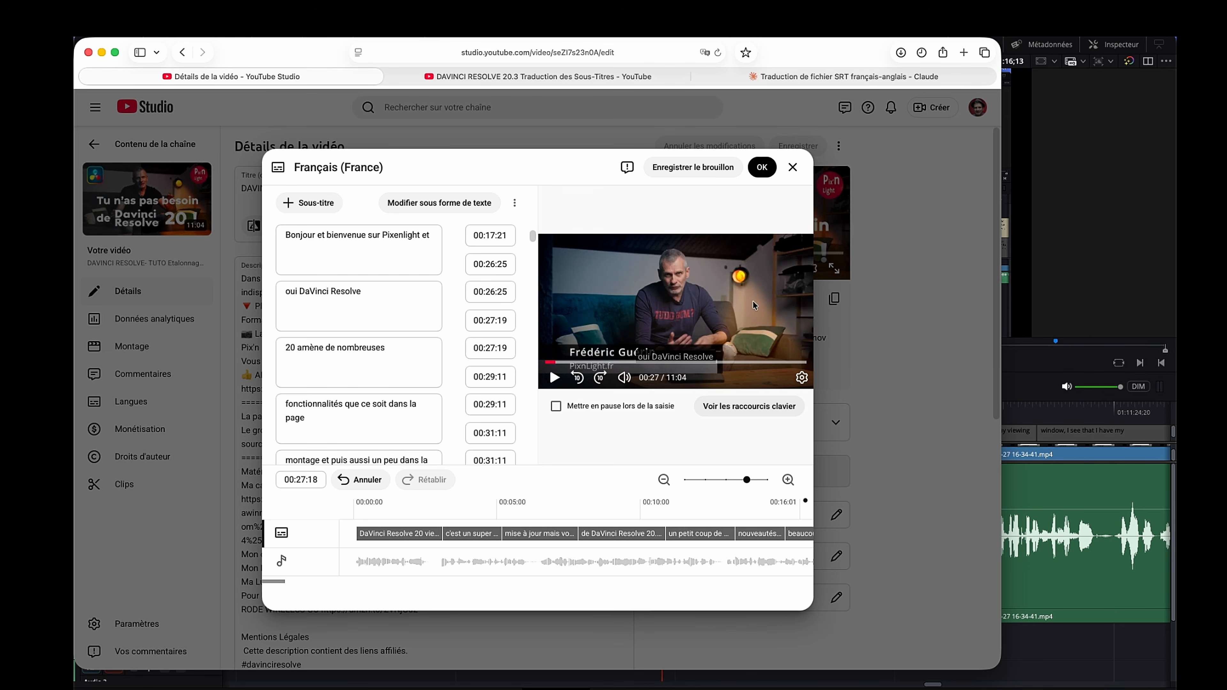
pyautogui.click(762, 167)
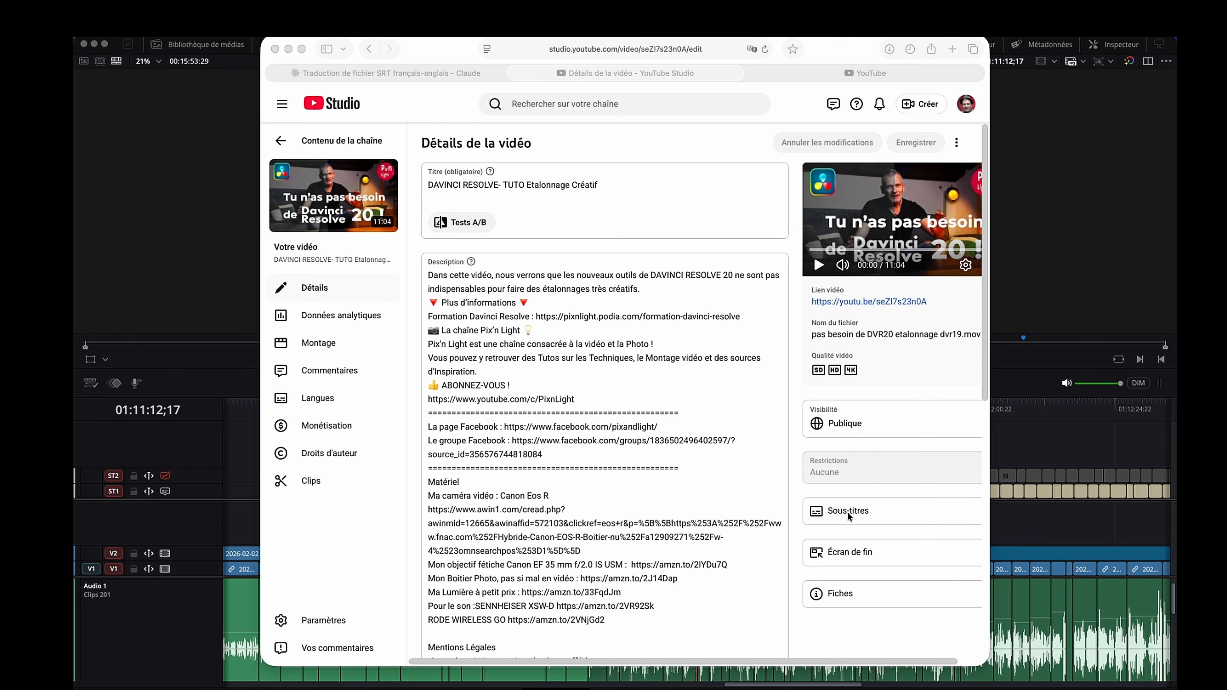
# Step: Add Anglais as a translation language for the video and start adding its subtitles
pyautogui.click(320, 398)
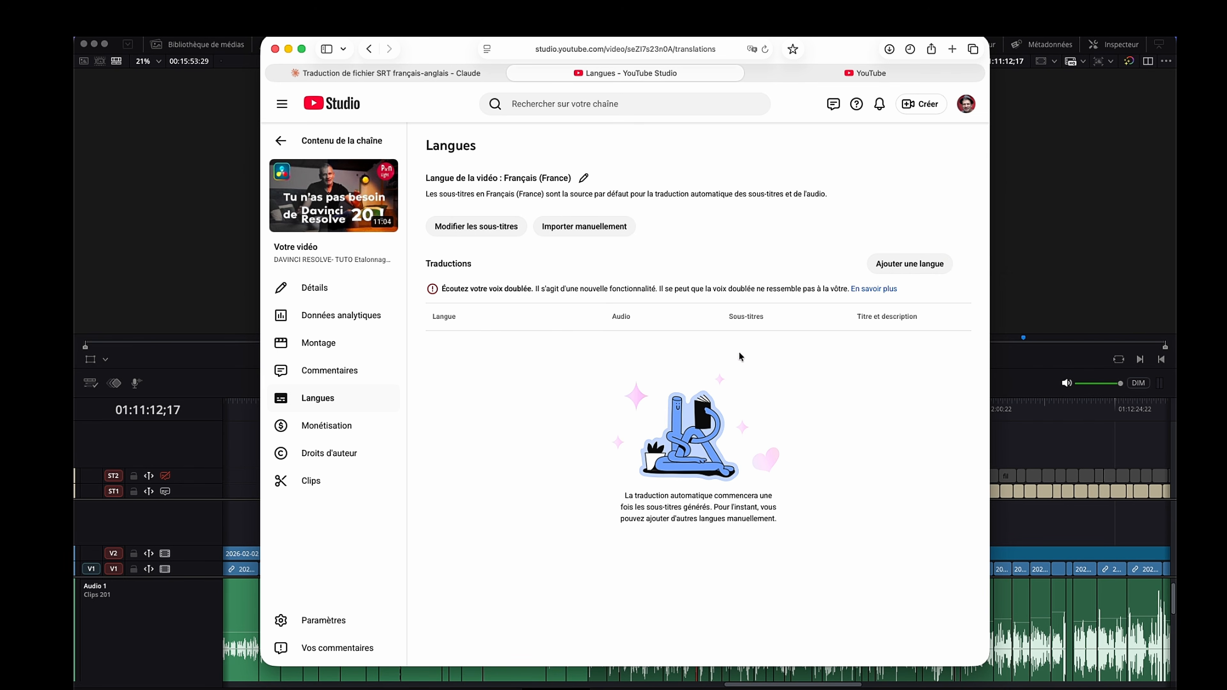
pyautogui.click(915, 265)
pyautogui.click(759, 332)
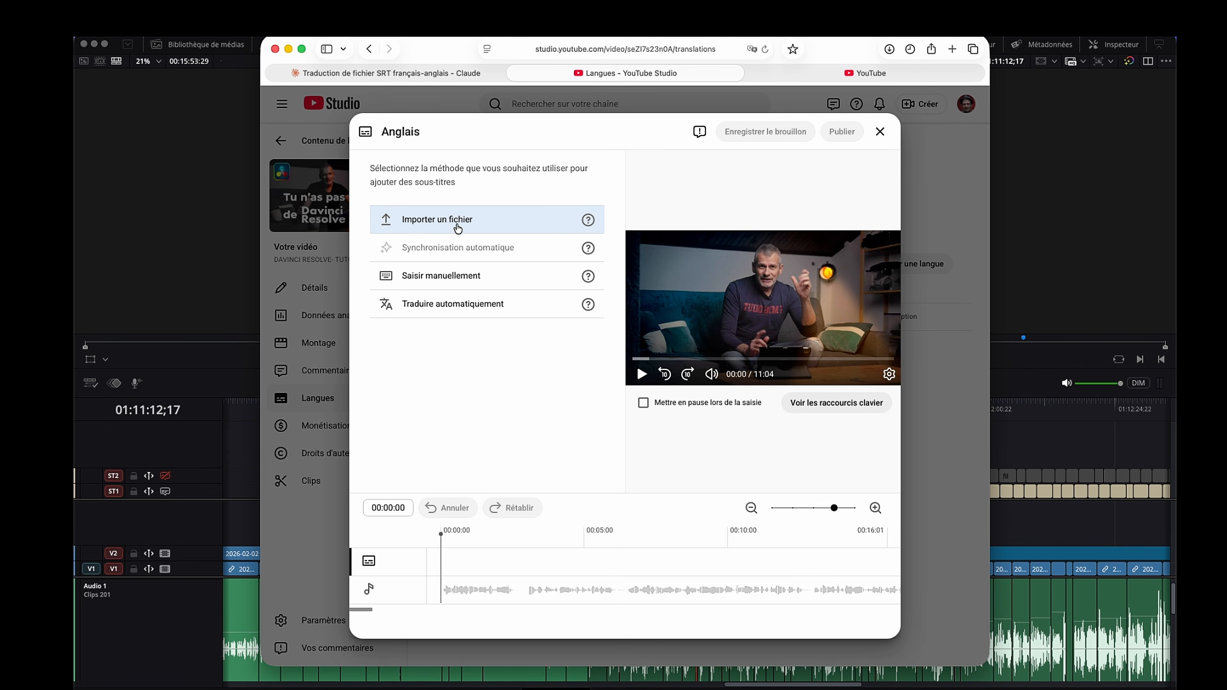
# Step: Upload st anglais.srt with synchronisation data as the video's English subtitles
pyautogui.click(458, 228)
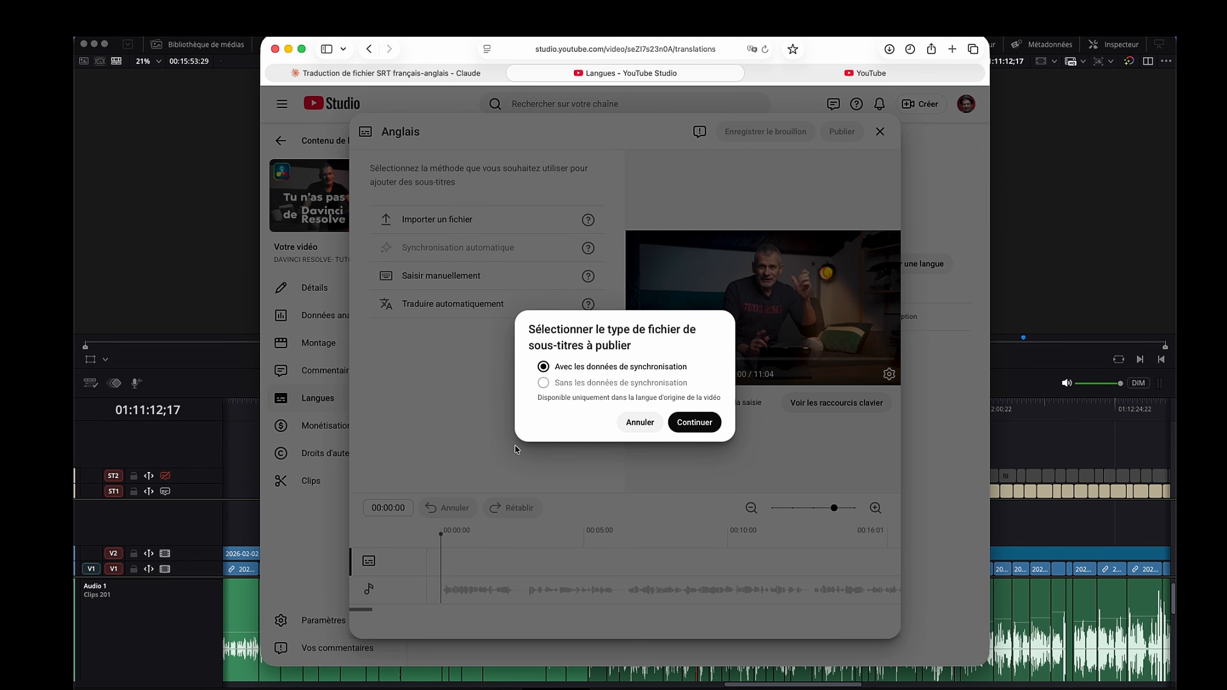
pyautogui.click(705, 424)
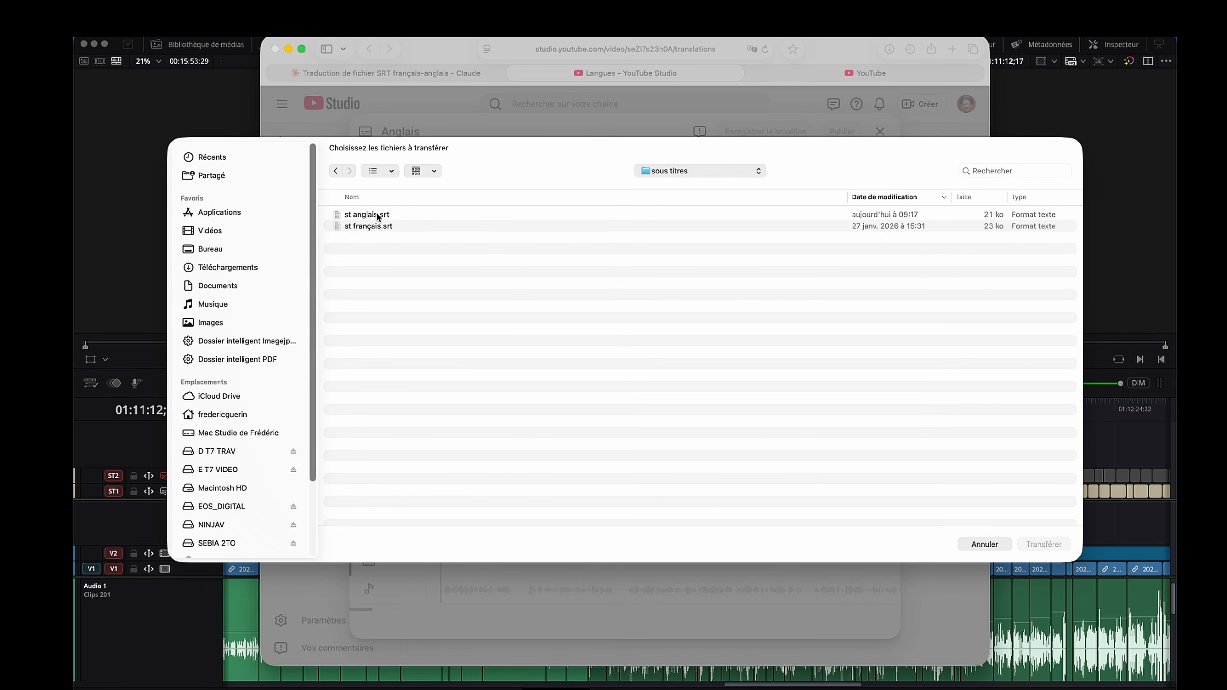
pyautogui.click(378, 215)
pyautogui.click(1034, 545)
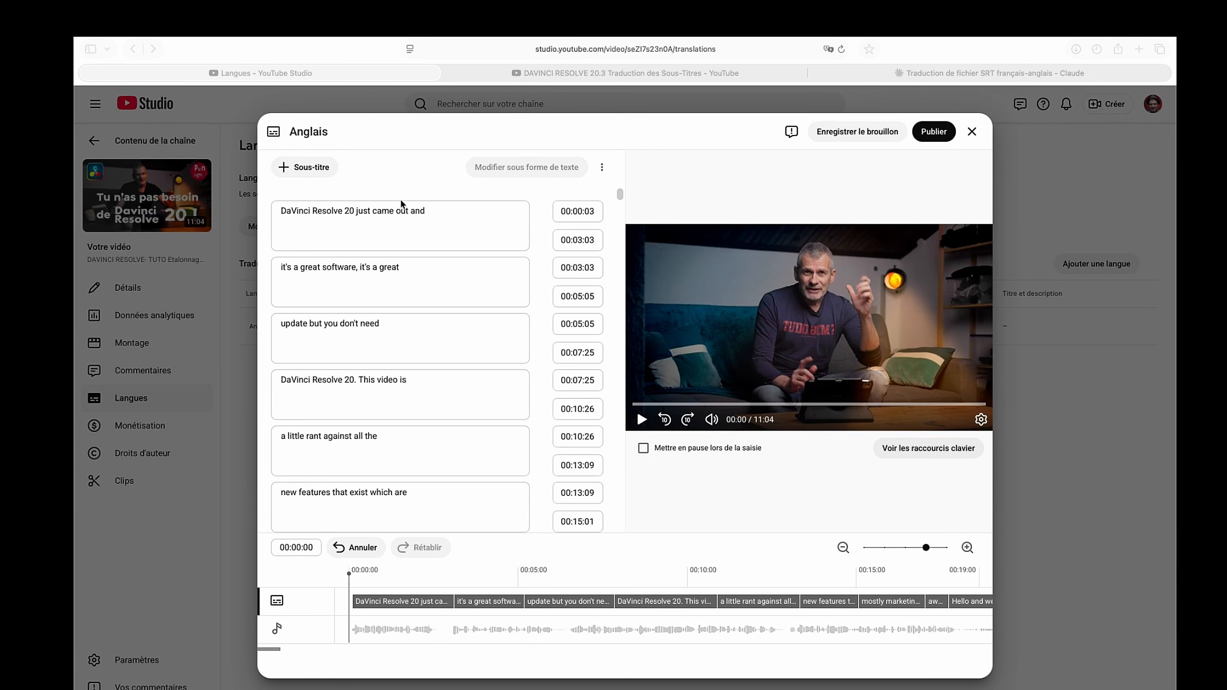
# Step: Review the English subtitle list and preview the line "mostly marketing, we'll see that right" in the video
pyautogui.scroll(-10, 400, 199)
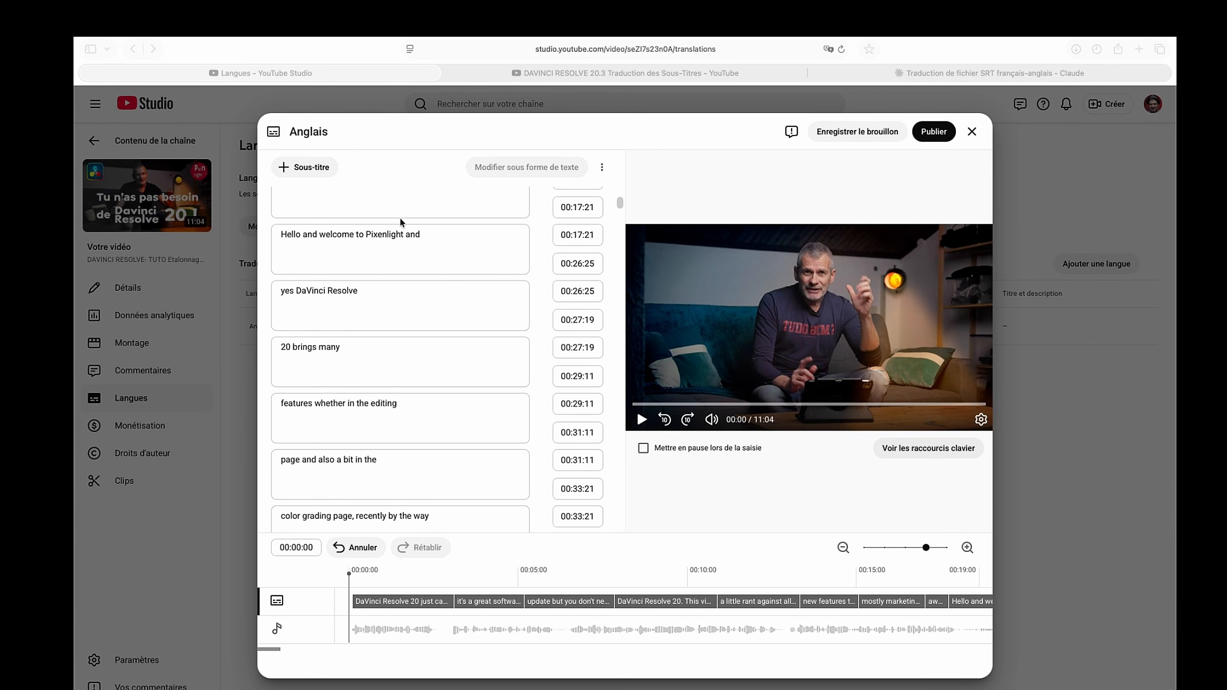
pyautogui.scroll(5, 401, 219)
pyautogui.click(297, 397)
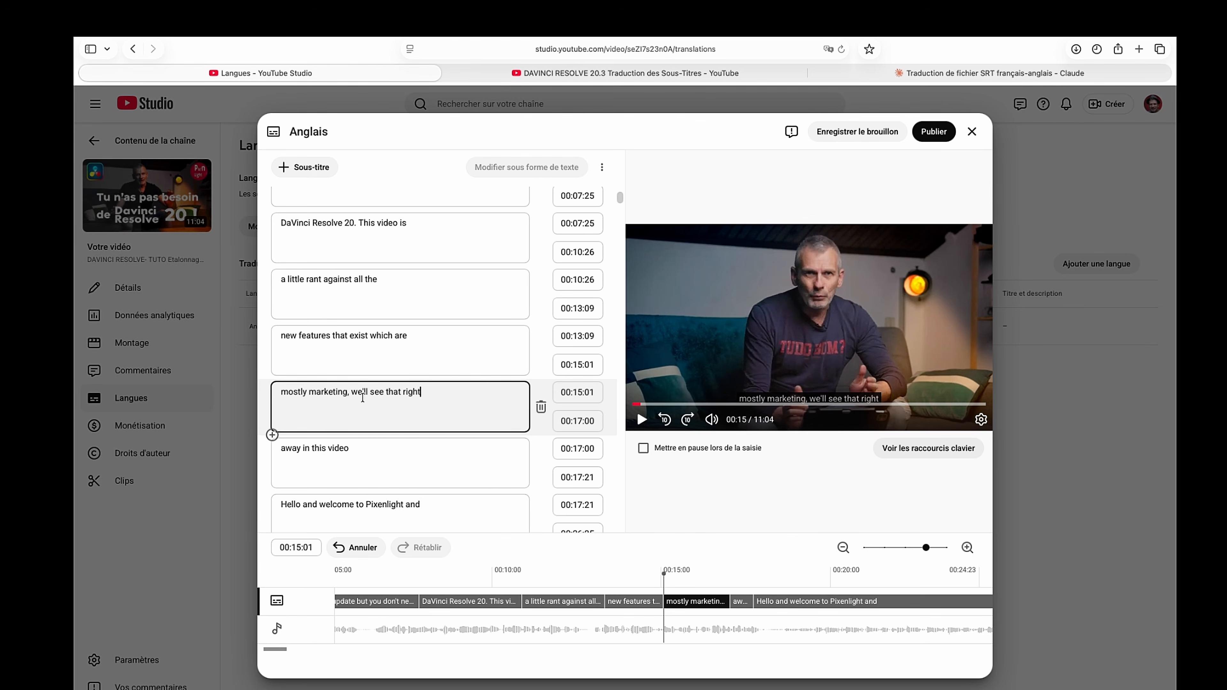
pyautogui.scroll(-4, 363, 398)
pyautogui.scroll(7, 360, 404)
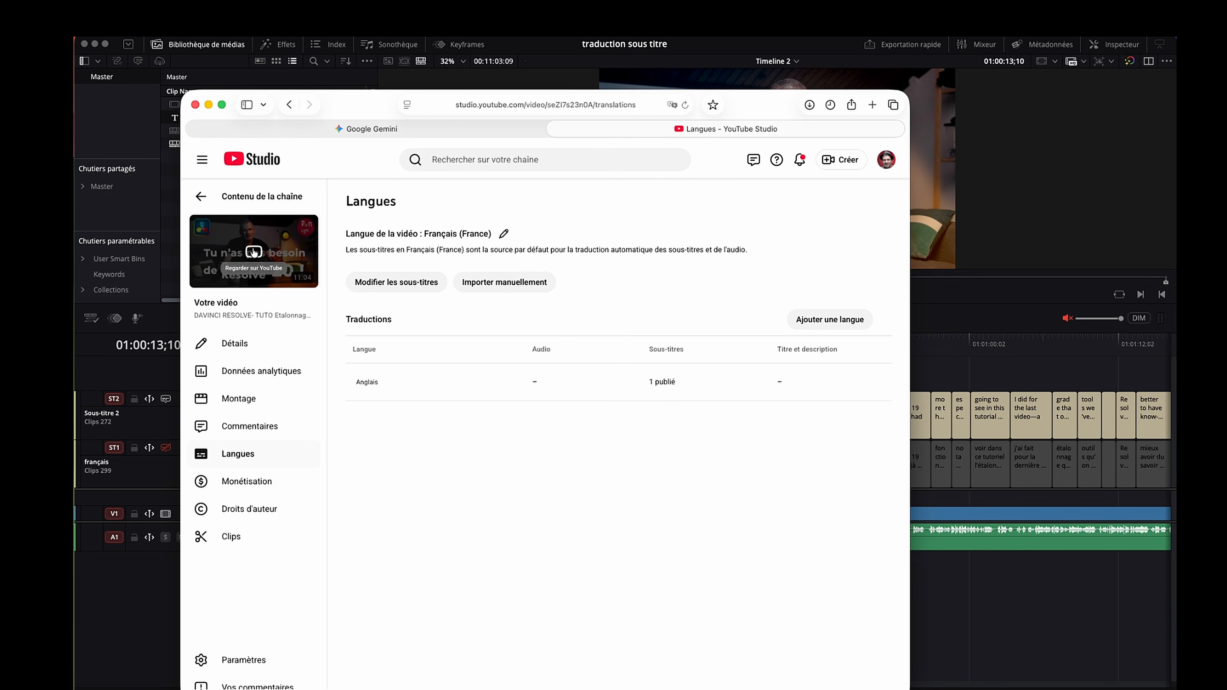
# Step: Open the video's YouTube watch page, turn on subtitles, and select the Français (France) track to check it during playback
pyautogui.click(254, 252)
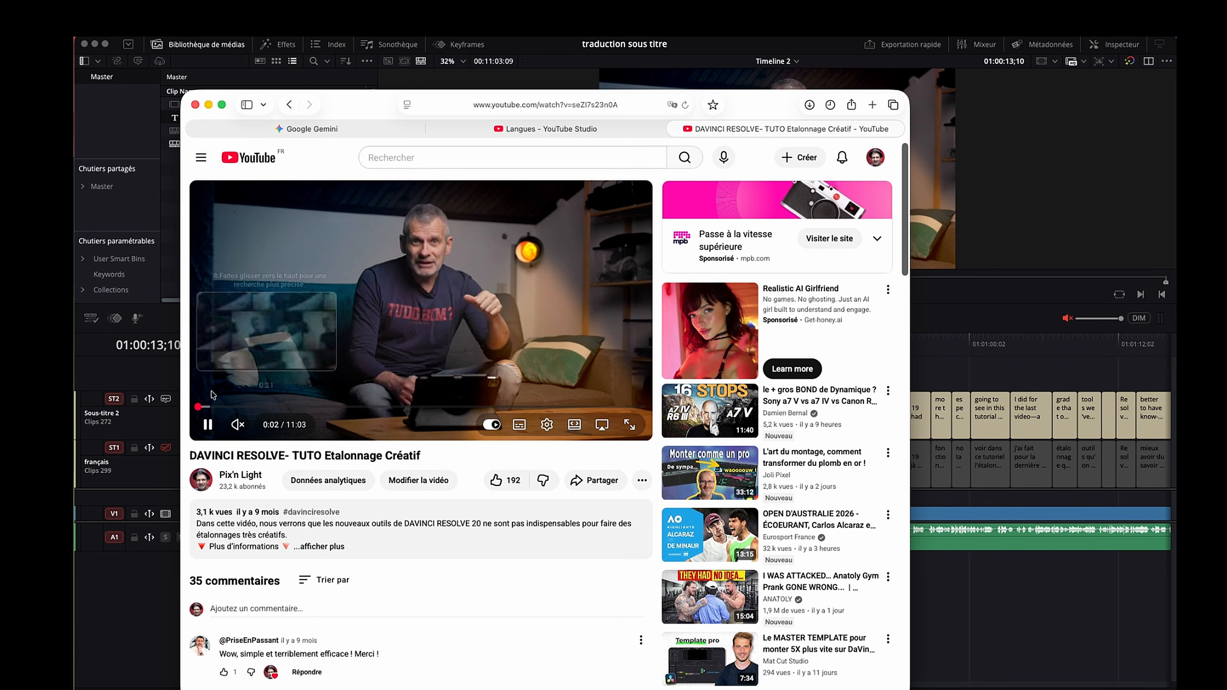
pyautogui.click(519, 425)
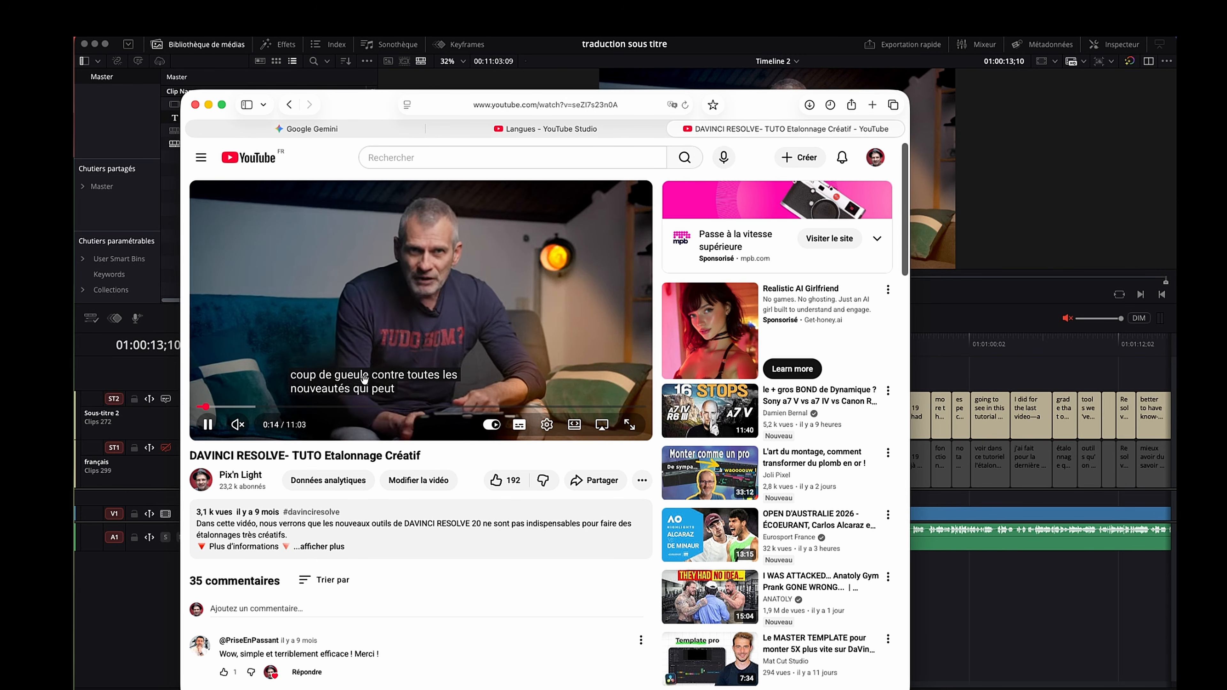
pyautogui.click(547, 425)
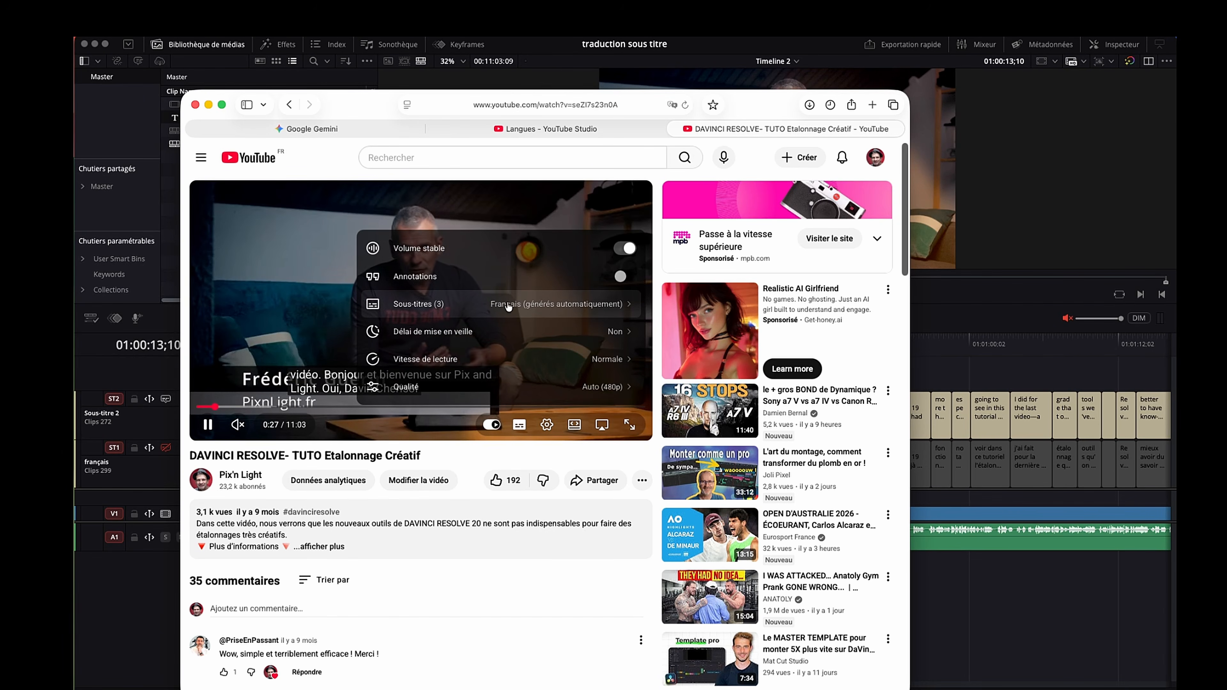
pyautogui.click(526, 306)
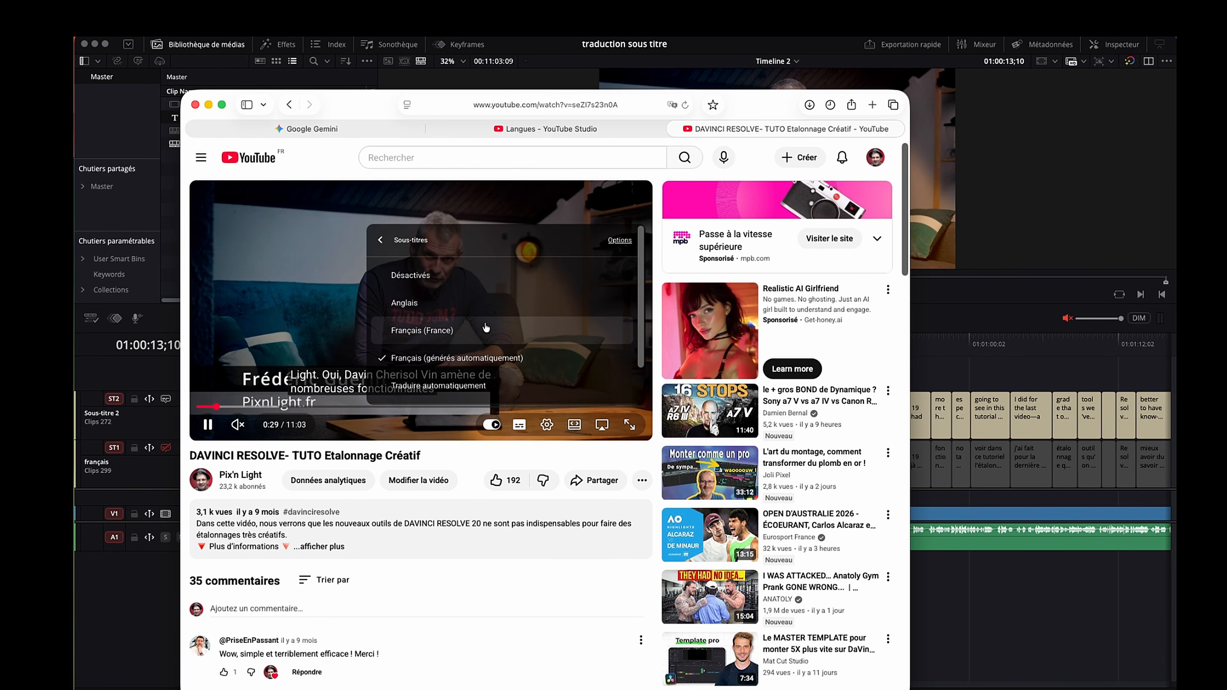
pyautogui.click(477, 332)
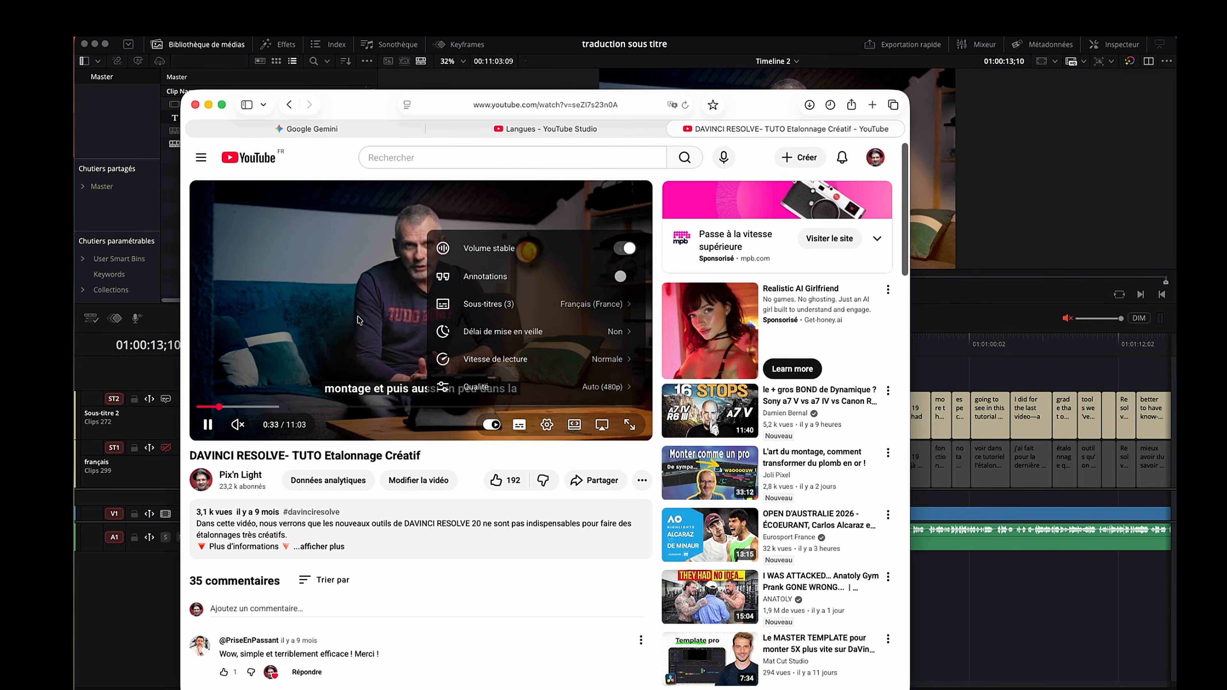
pyautogui.click(358, 317)
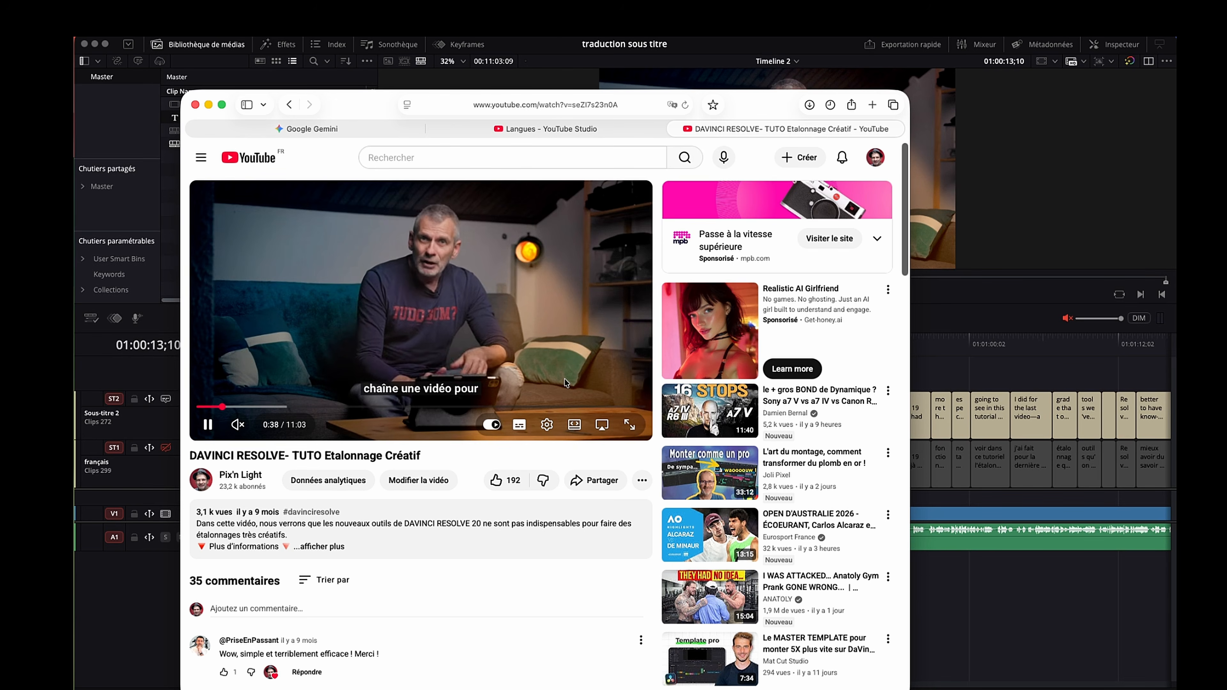
# Step: Switch the playing video's subtitles to Anglais to check the translated track
pyautogui.click(546, 425)
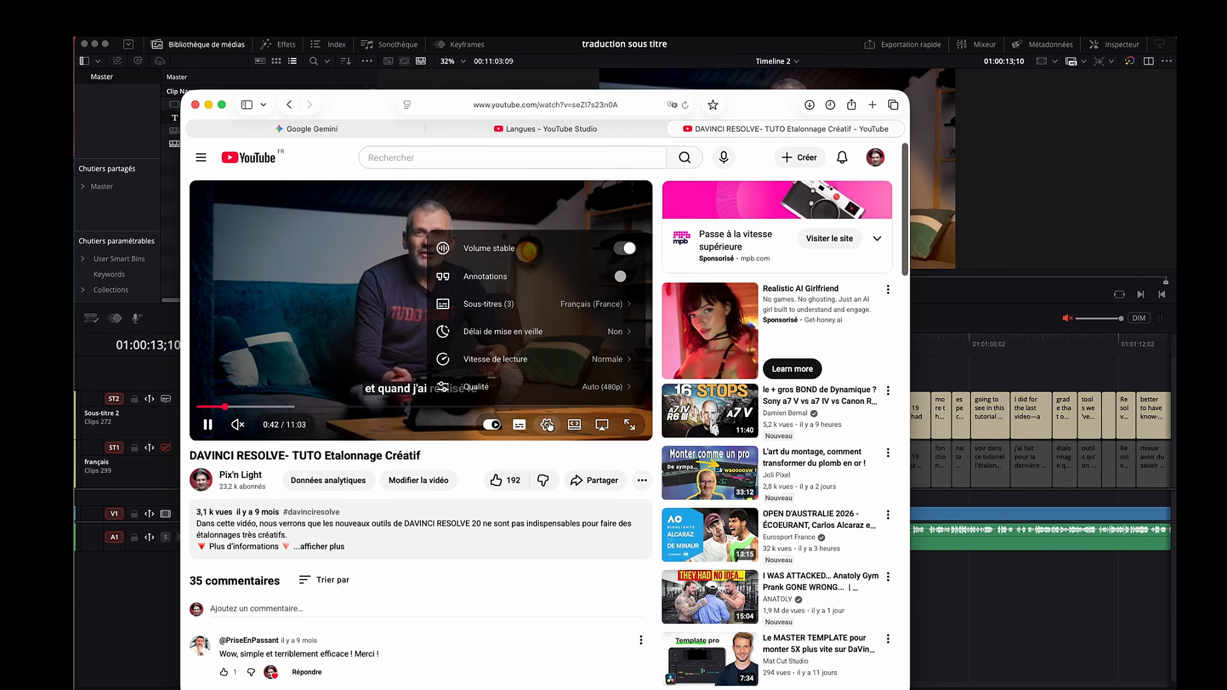
pyautogui.click(577, 304)
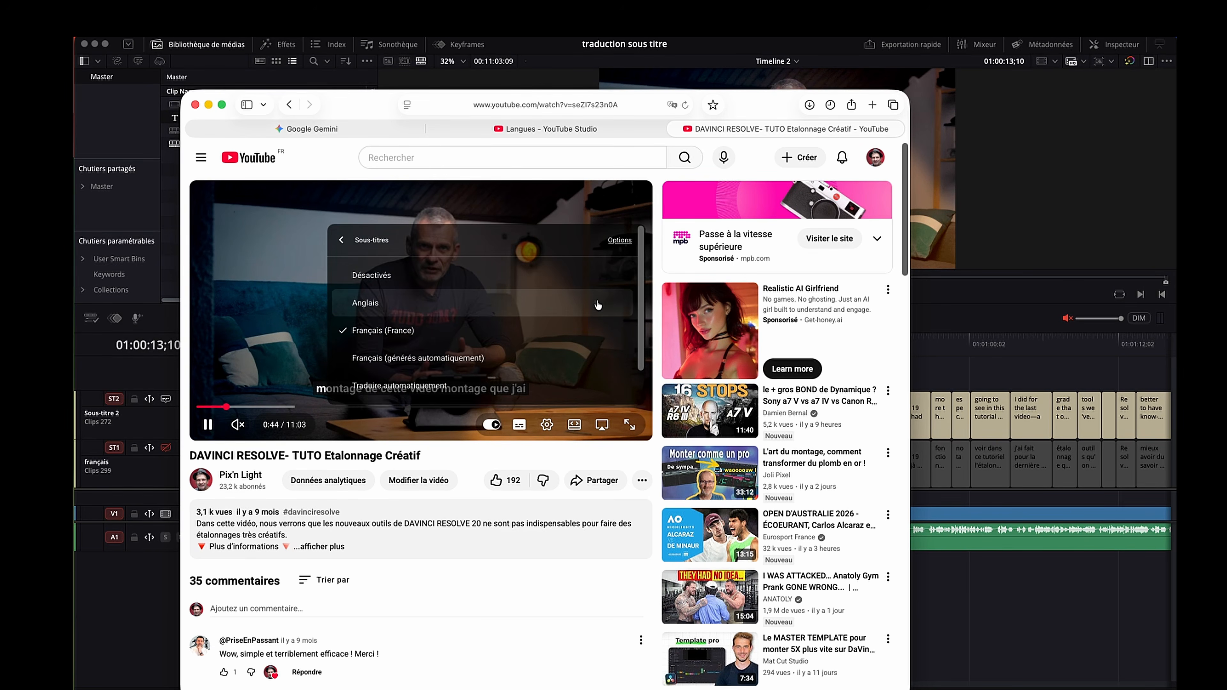
pyautogui.click(414, 304)
pyautogui.click(293, 320)
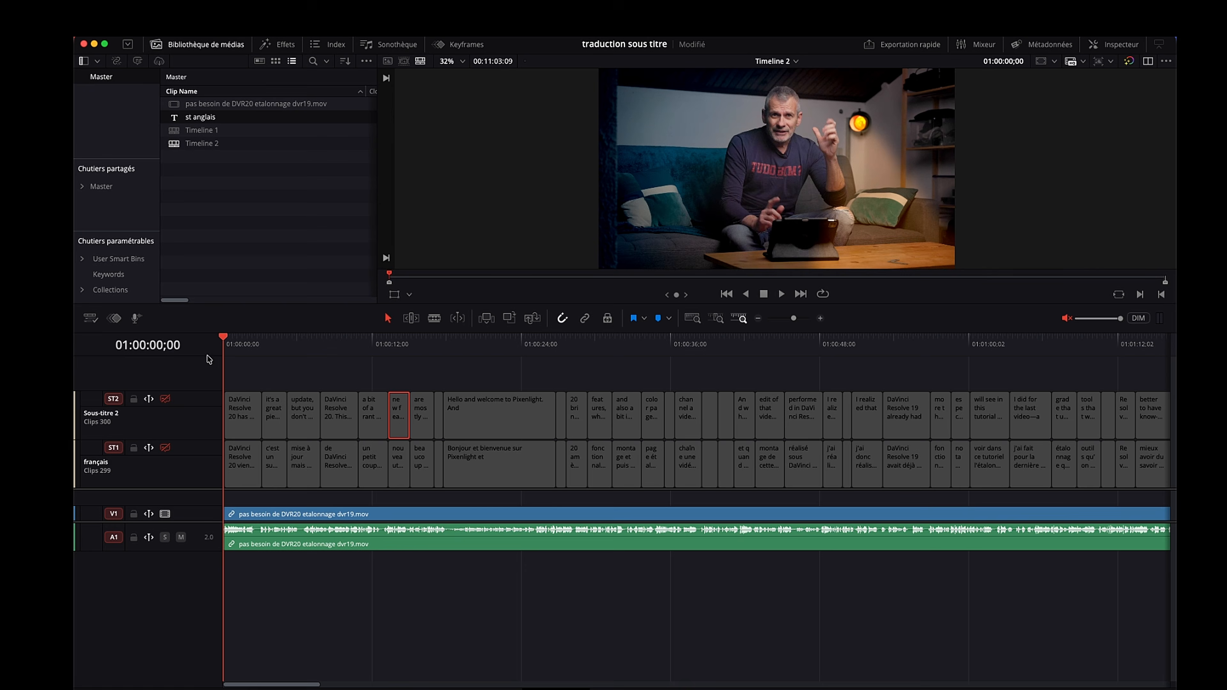
# Step: In DaVinci Resolve, move the playhead to about 01:00:10;27, enable the English subtitle track Sous-titre 2, and save the project
pyautogui.moveTo(228, 353); pyautogui.dragTo(360, 373)
pyautogui.click(165, 399)
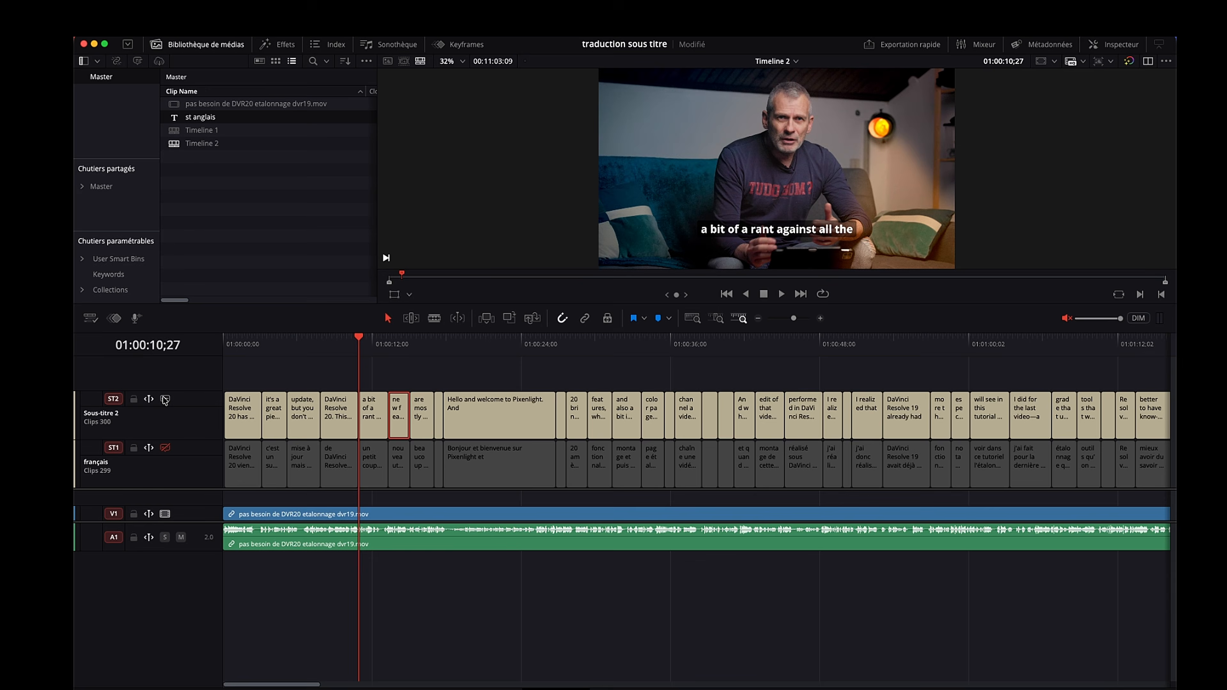
pyautogui.press('super+s')
# Step: Go to the export page, enable subtitle export in the subtitle settings, and choose SRT for the separate file
pyautogui.hotkey('shift', '8')
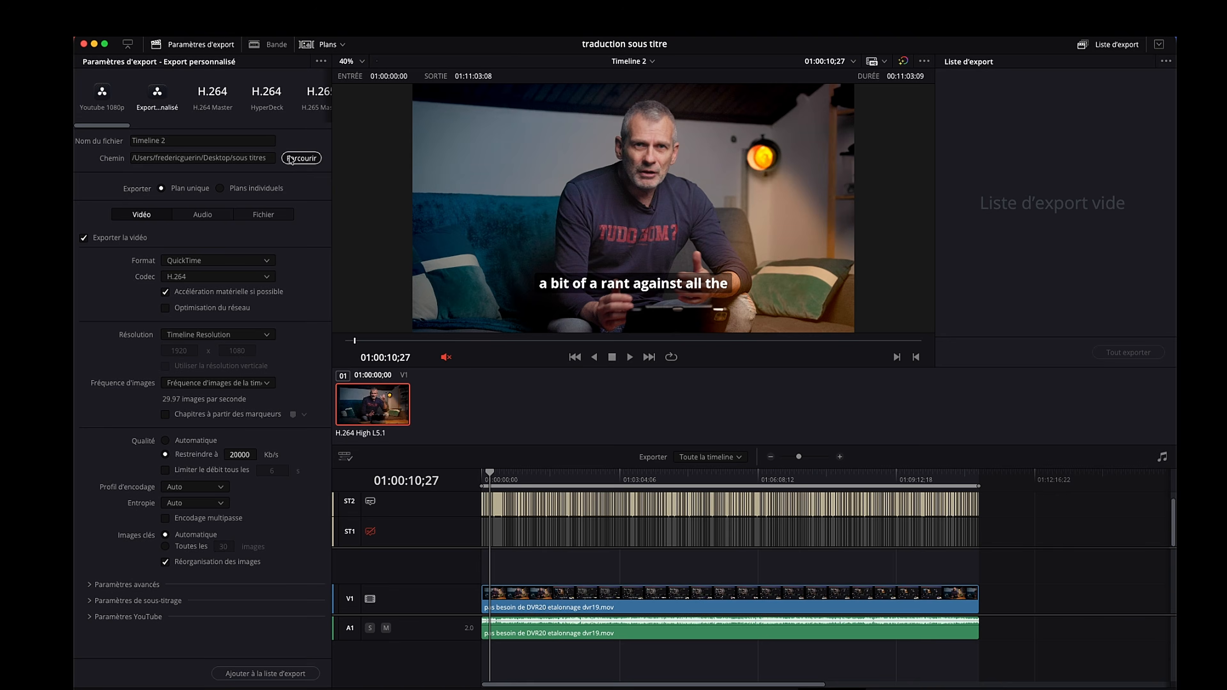
pyautogui.click(301, 158)
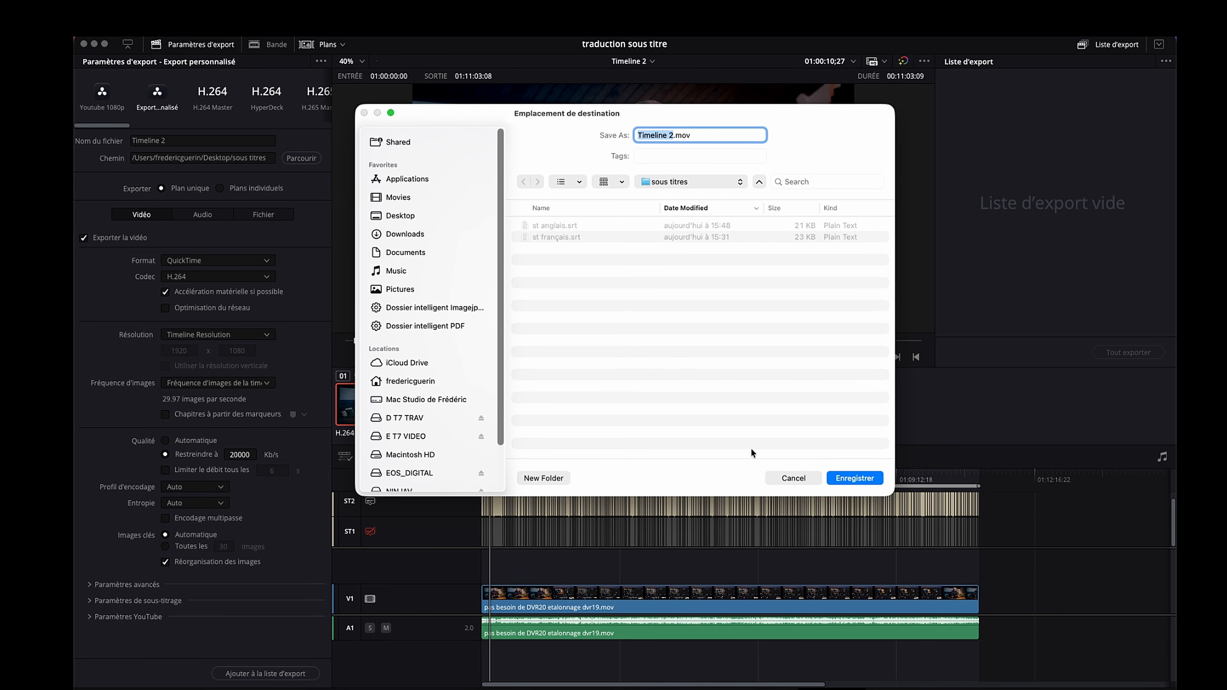
pyautogui.click(793, 478)
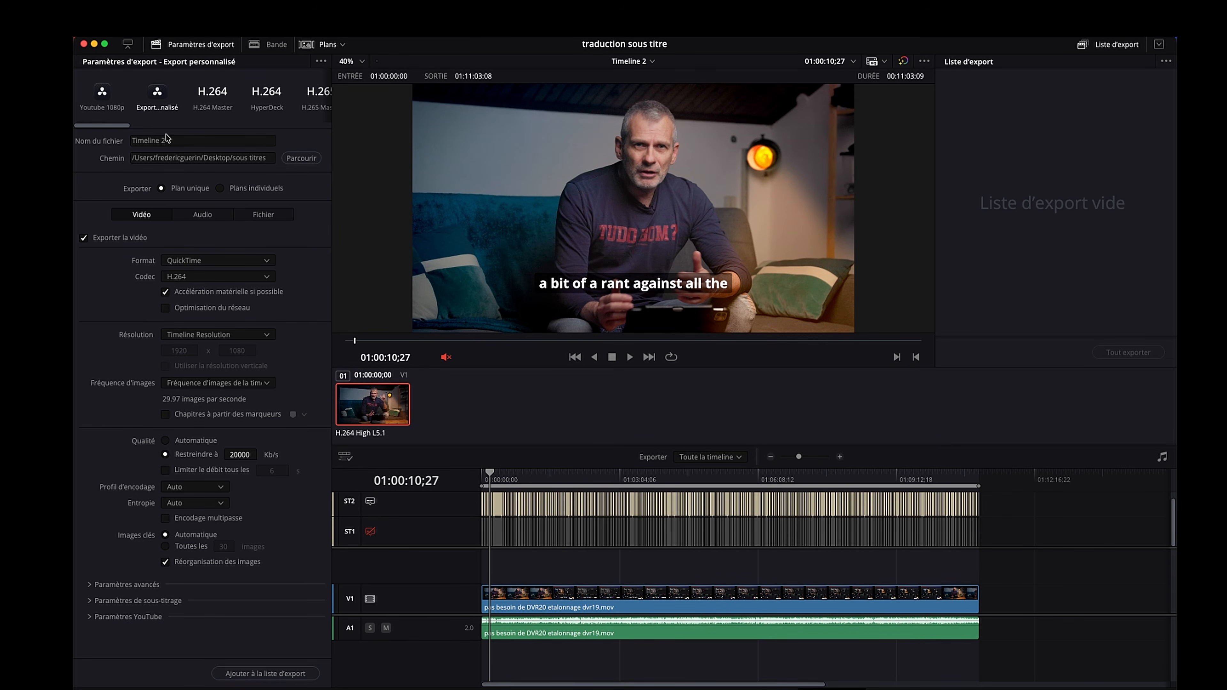
pyautogui.click(91, 602)
pyautogui.scroll(-3, 98, 537)
pyautogui.click(84, 562)
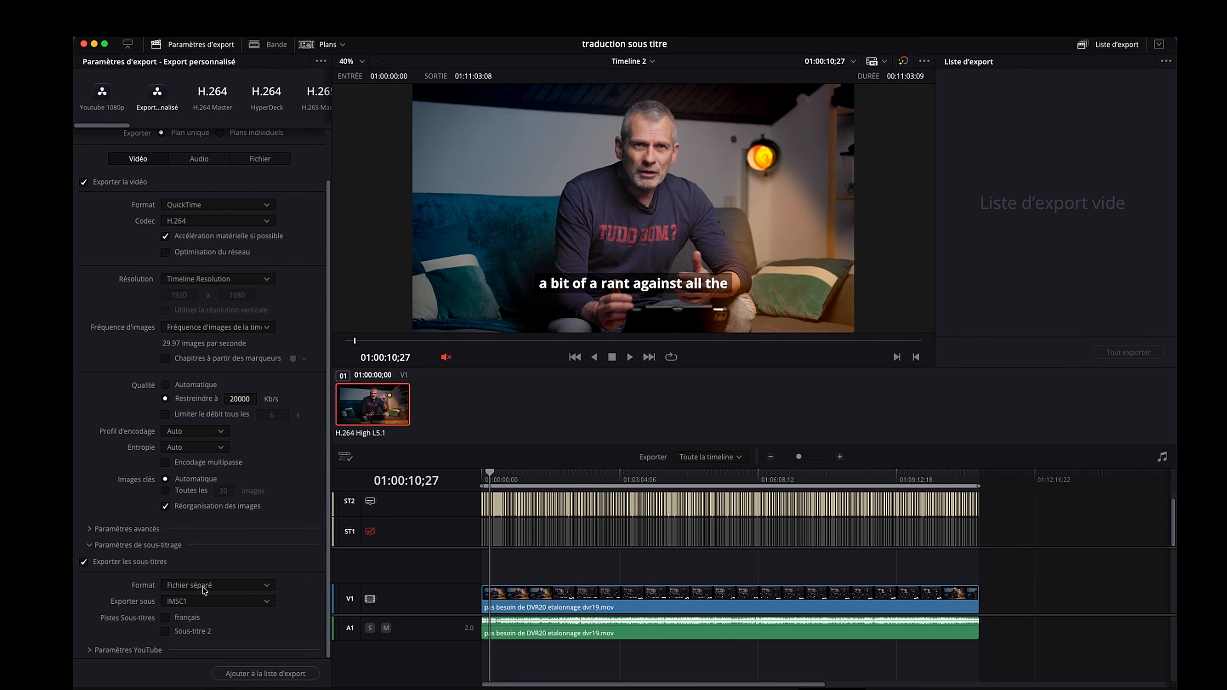
pyautogui.click(221, 605)
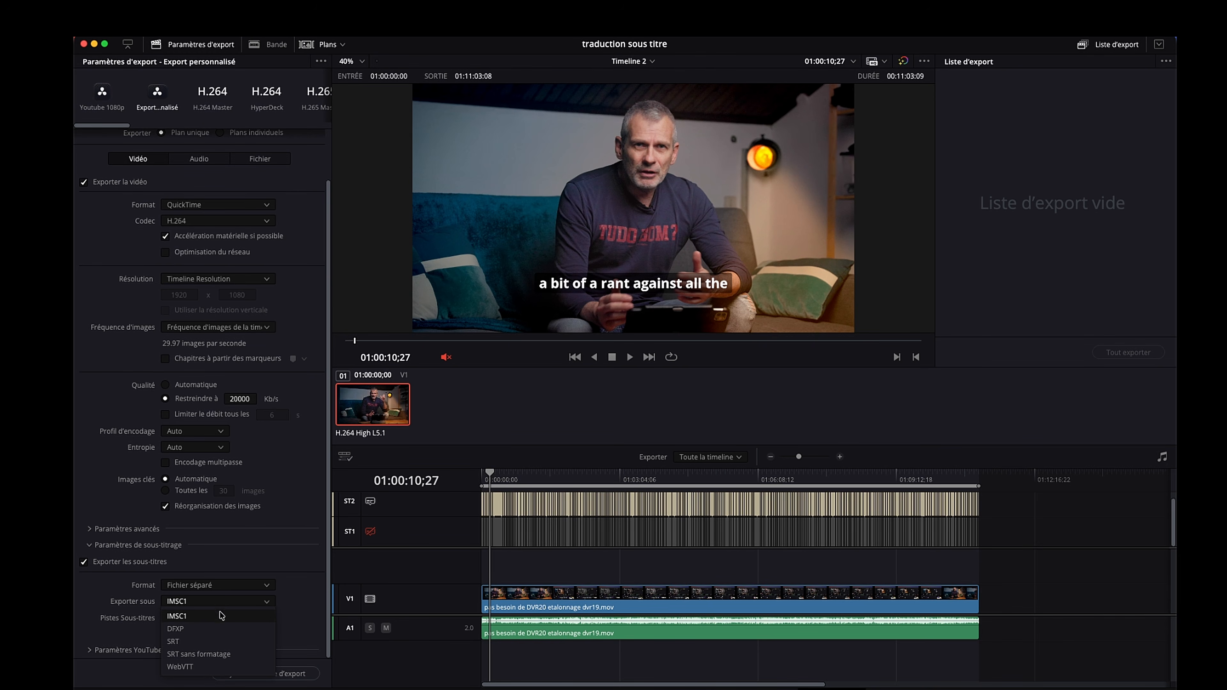
pyautogui.click(212, 641)
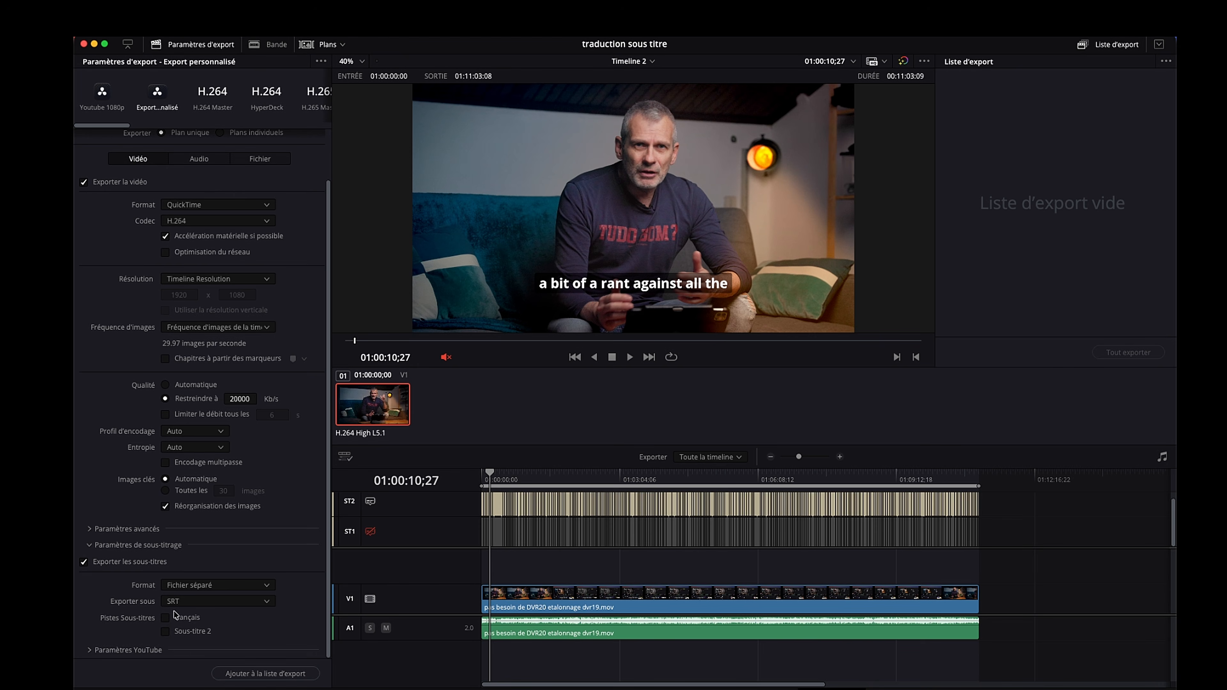
# Step: Set the subtitle export format to Incruster à la vidéo so the subtitles are burned into the video
pyautogui.click(218, 586)
pyautogui.click(218, 586)
pyautogui.click(218, 586)
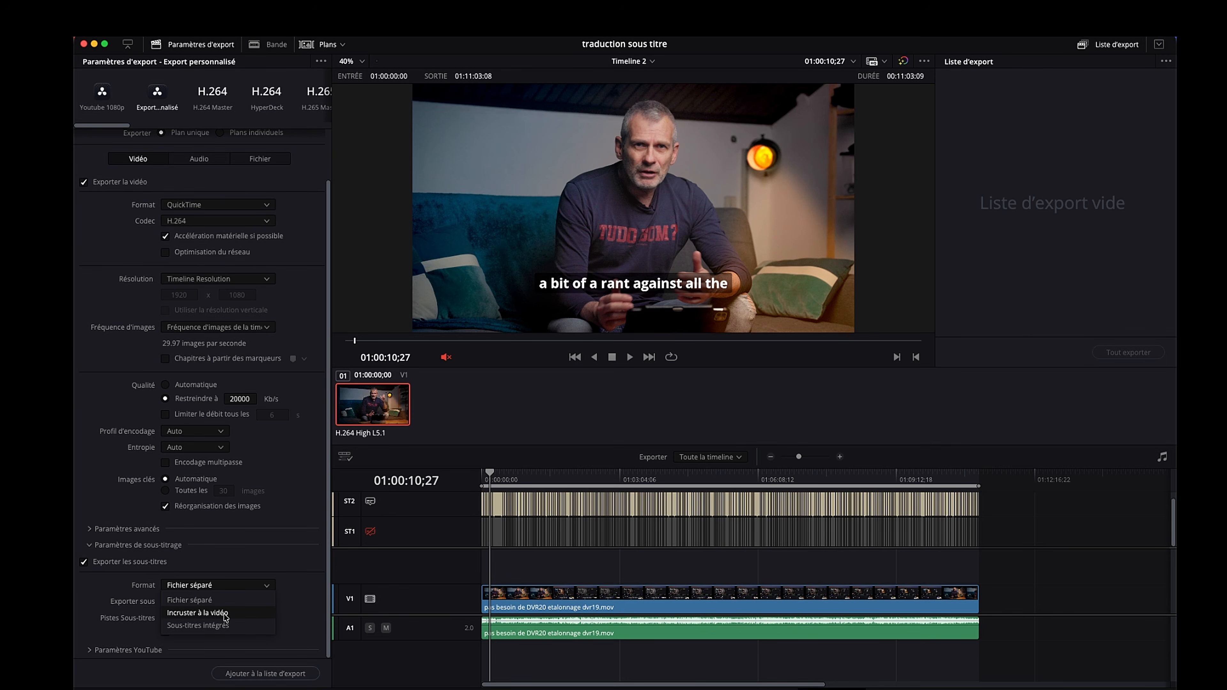
pyautogui.click(208, 613)
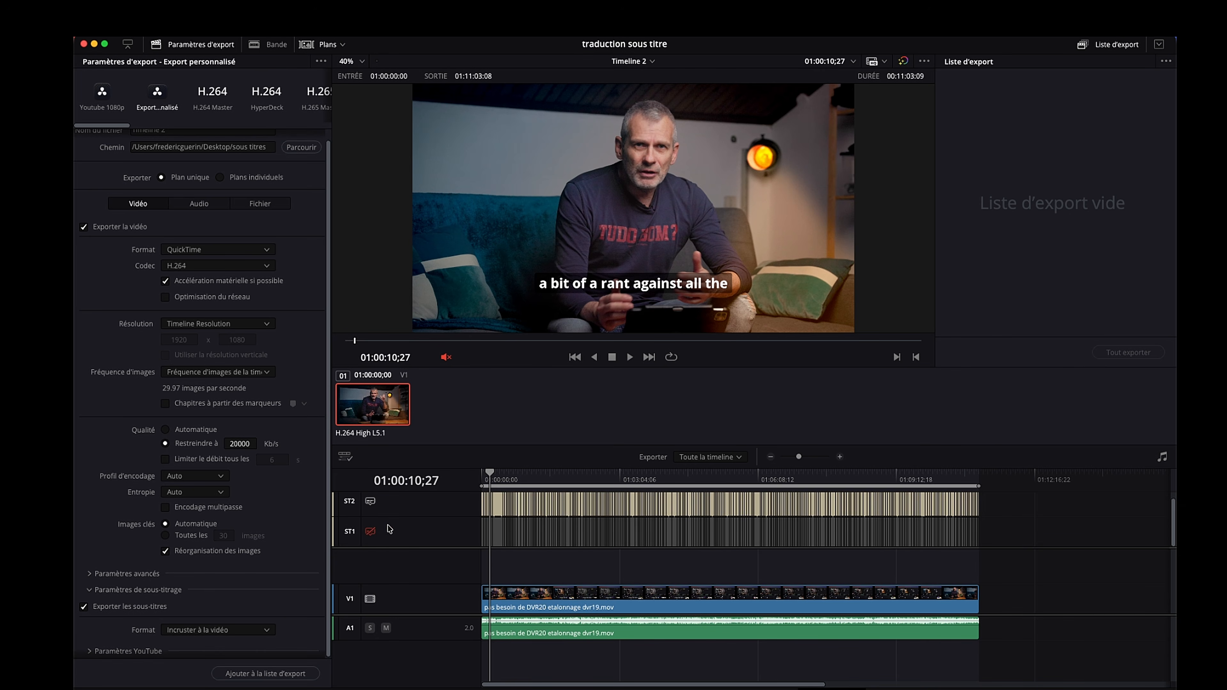
pyautogui.scroll(-1, 259, 601)
# Step: Enable the français subtitle track on the editing timeline instead of Sous-titre 2, and return to the export page to preview it
pyautogui.click(556, 689)
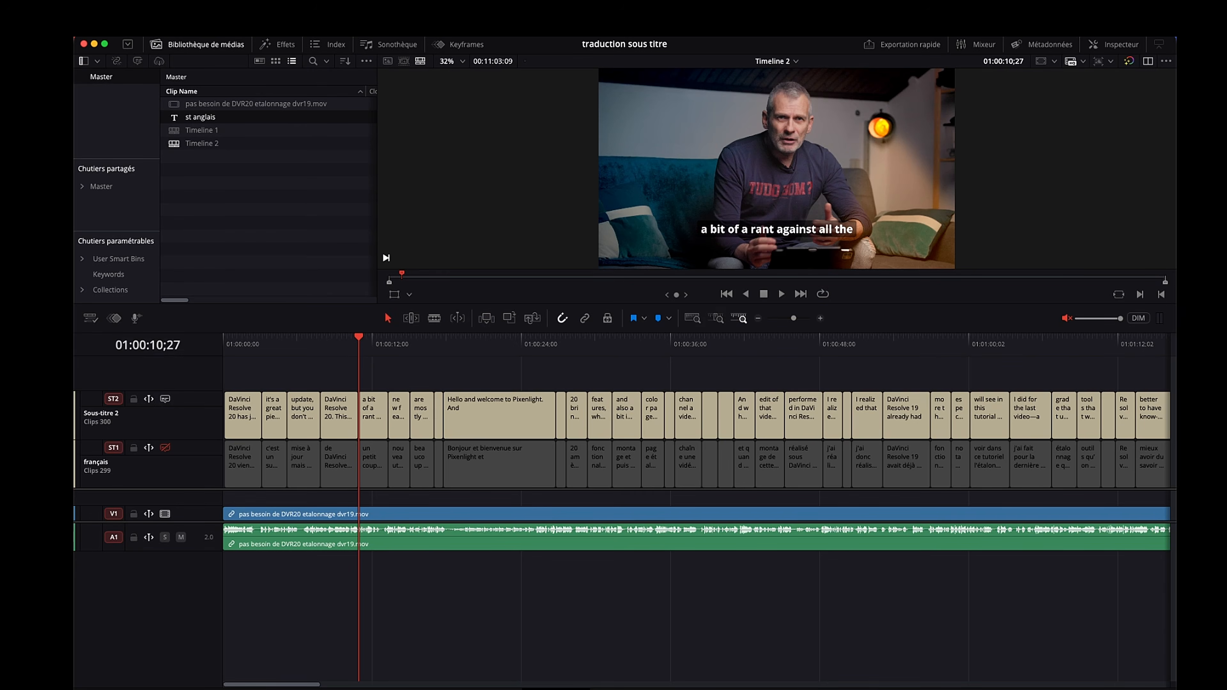
pyautogui.click(165, 449)
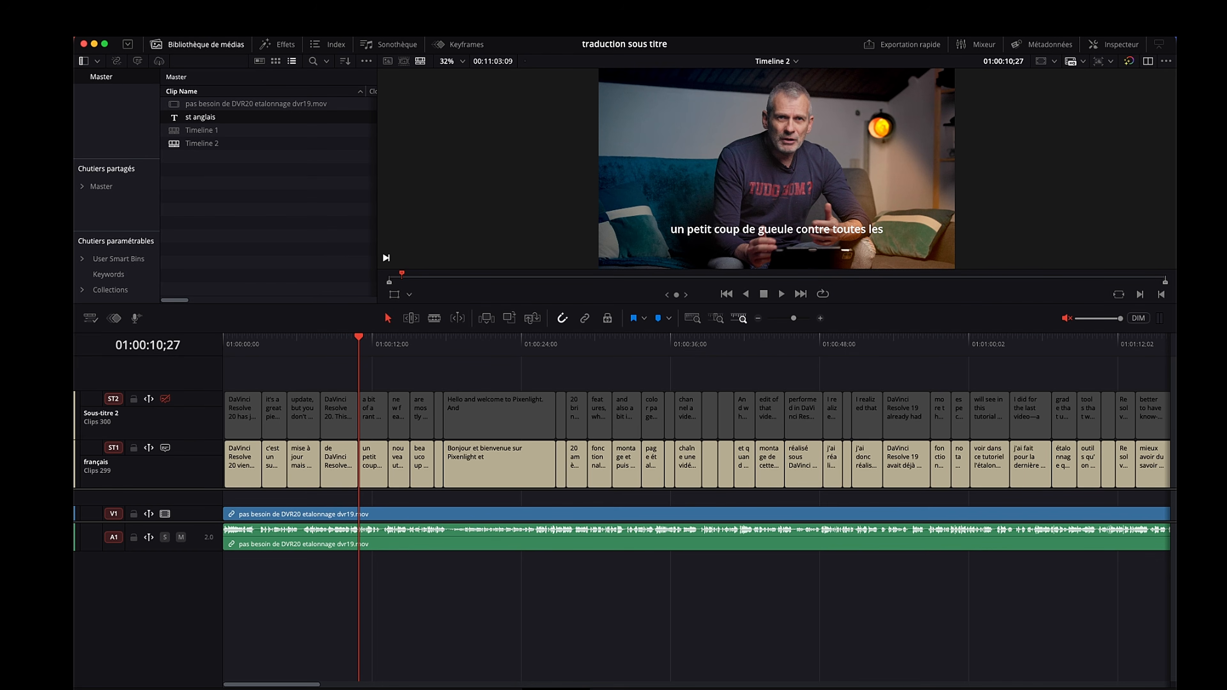
pyautogui.click(837, 688)
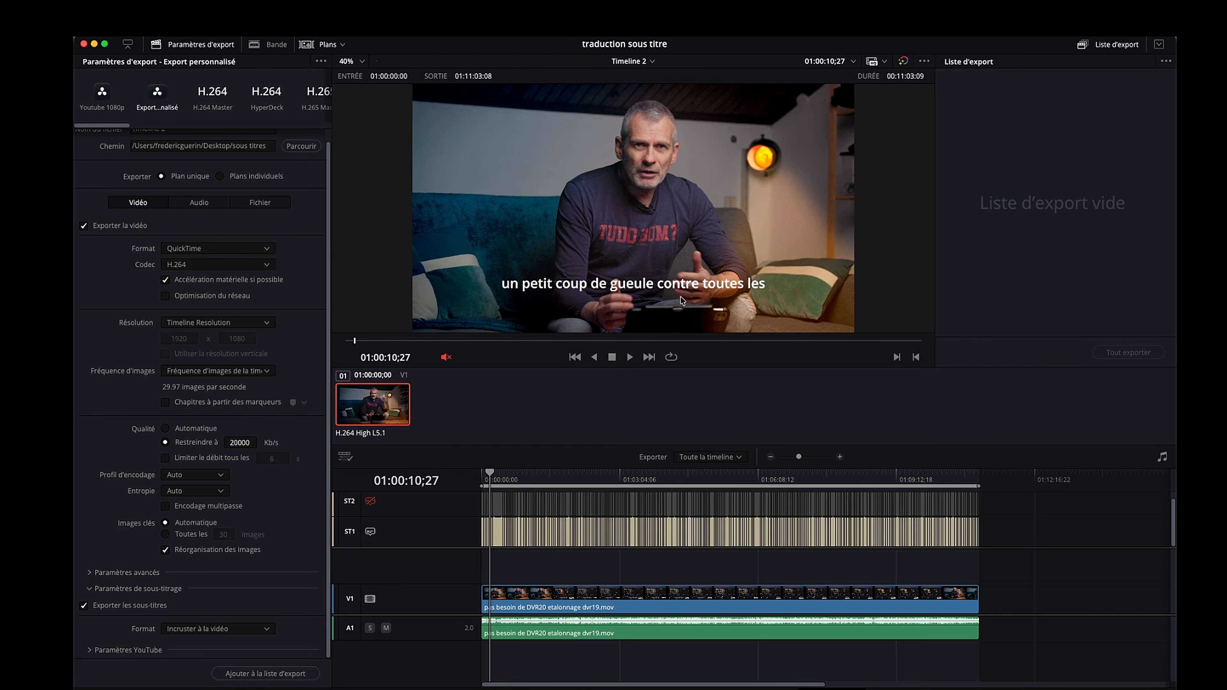
# Step: Re-enable the English Sous-titre 2 track on the editing timeline in place of the français track, and return to the export page
pyautogui.click(555, 689)
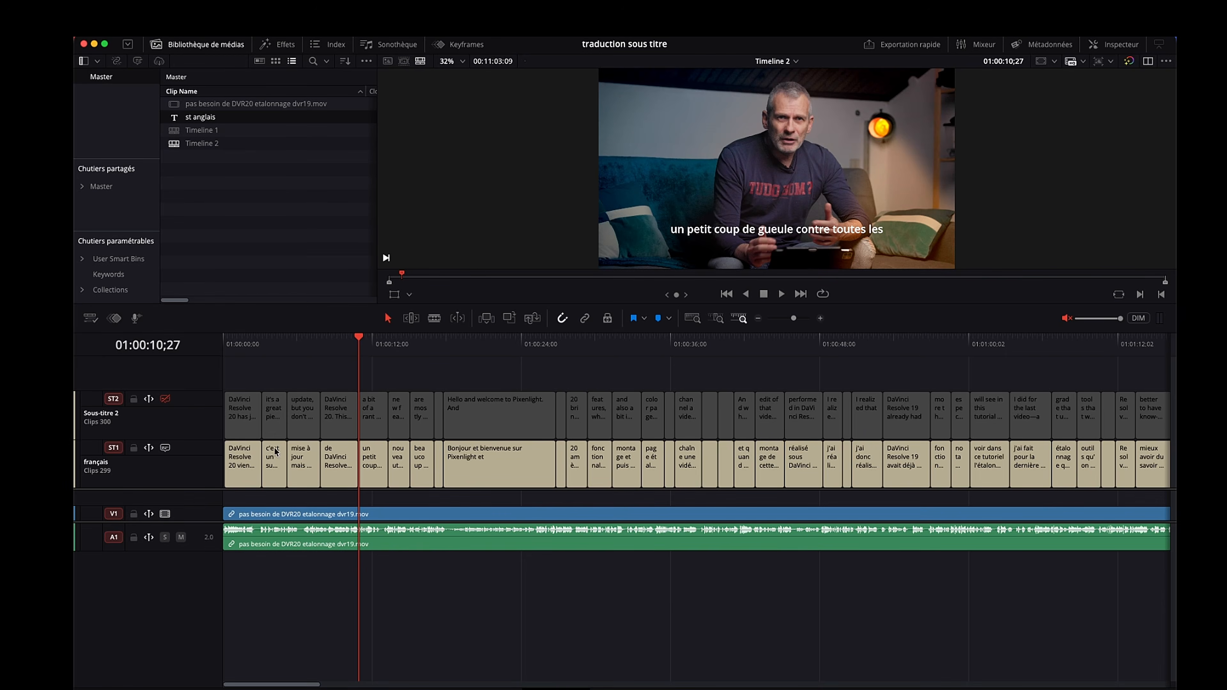
pyautogui.click(166, 399)
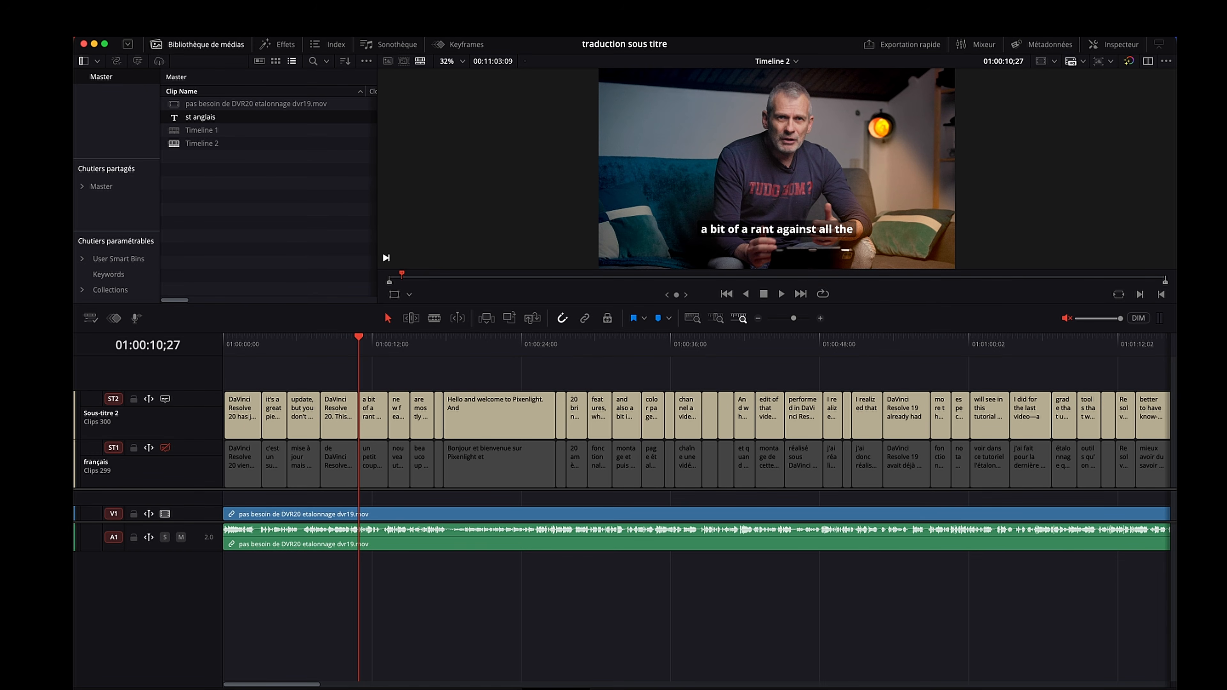
pyautogui.click(831, 689)
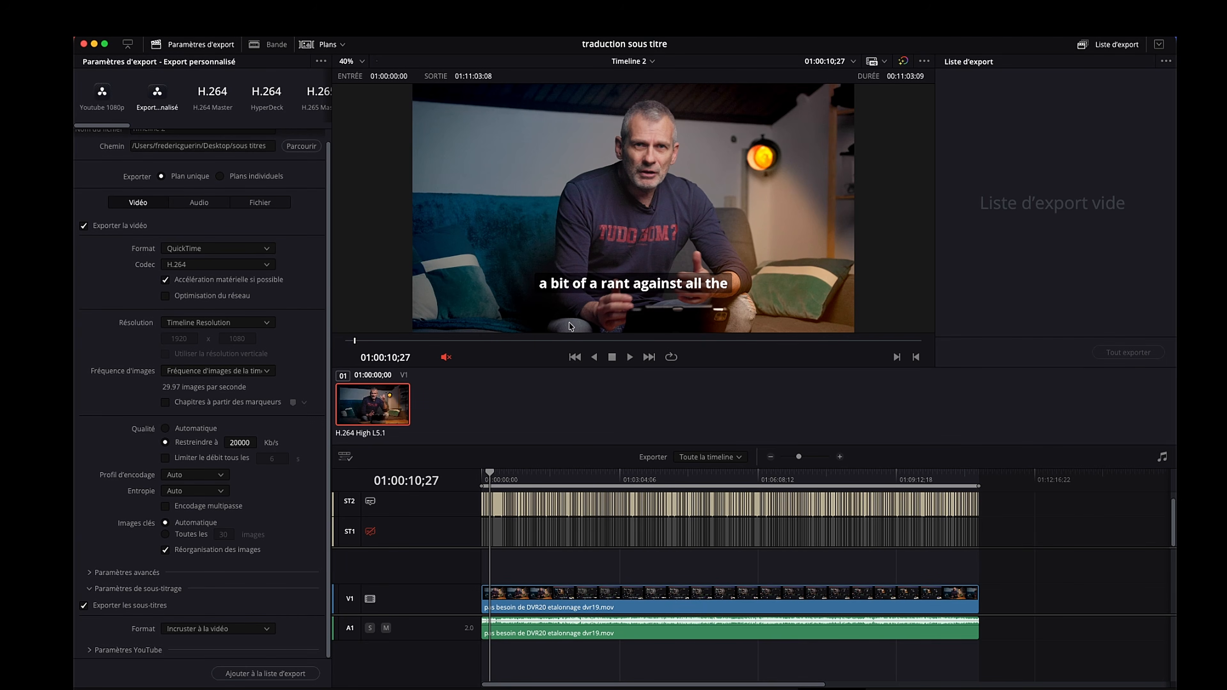